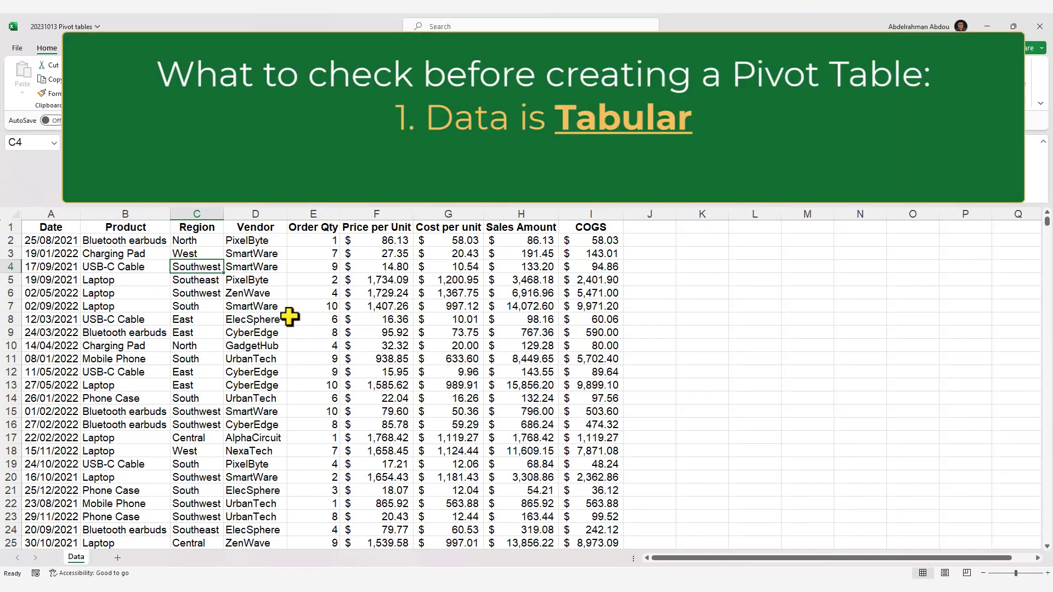
- Review the sales data down to its last vendor entry in row 2009 and back to the top
click(163, 280)
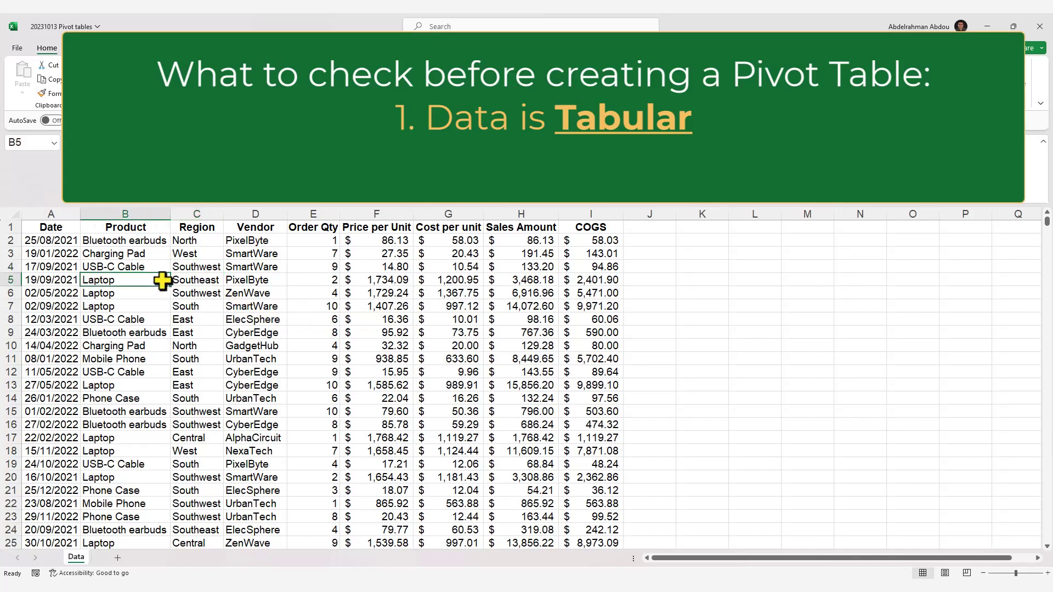
click(204, 280)
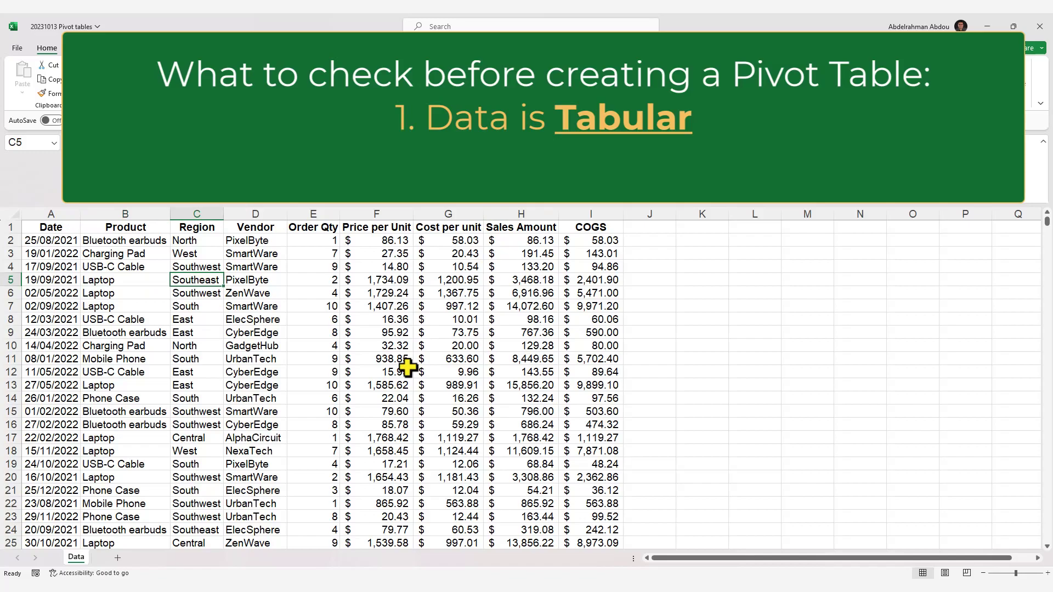
click(234, 279)
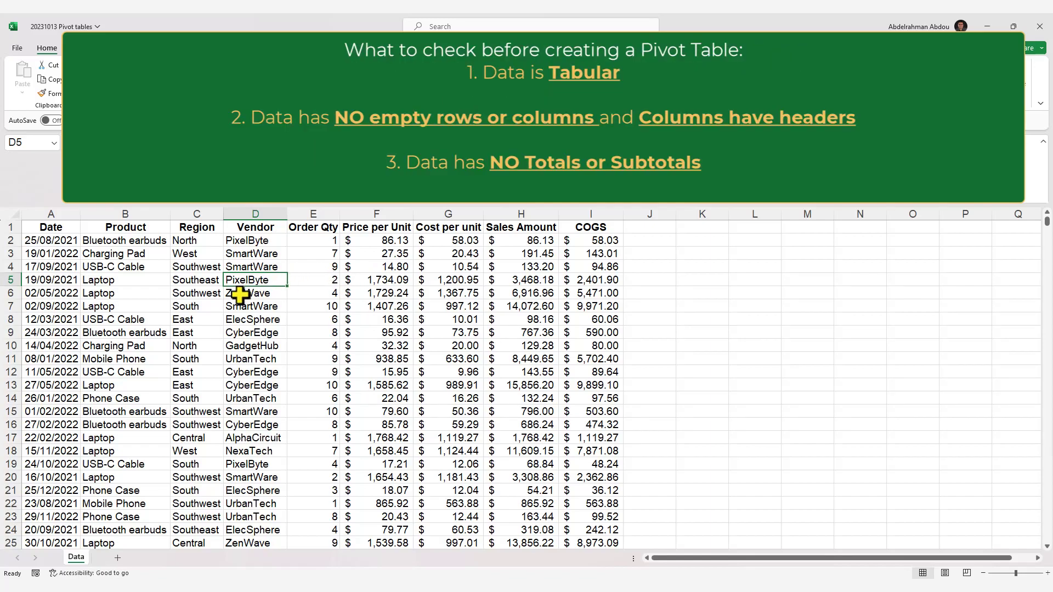
scroll(240, 295, down, 20)
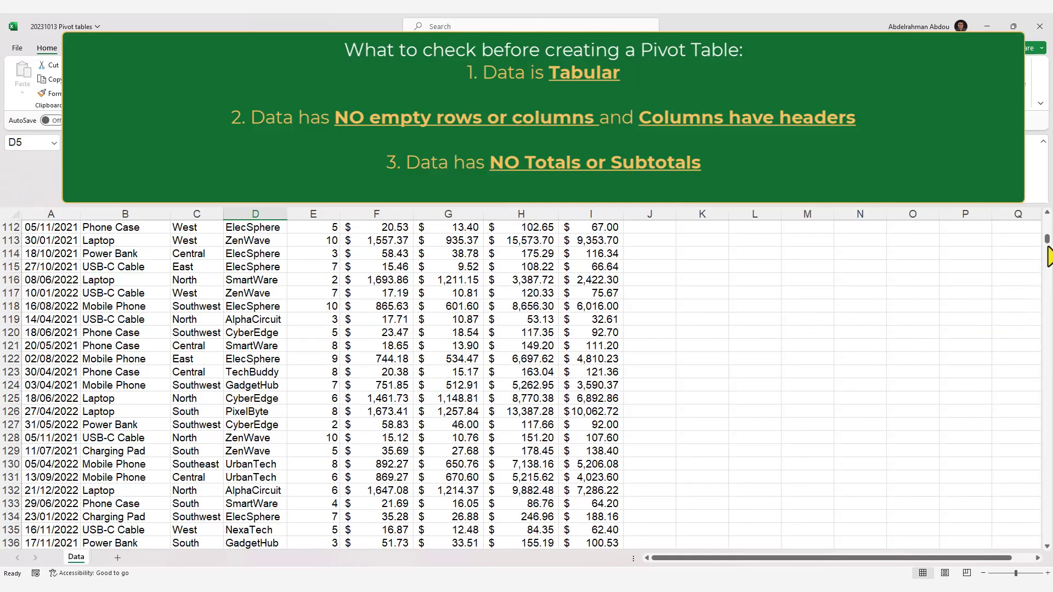
drag(1046, 241, 1023, 562)
scroll(188, 434, down, 4)
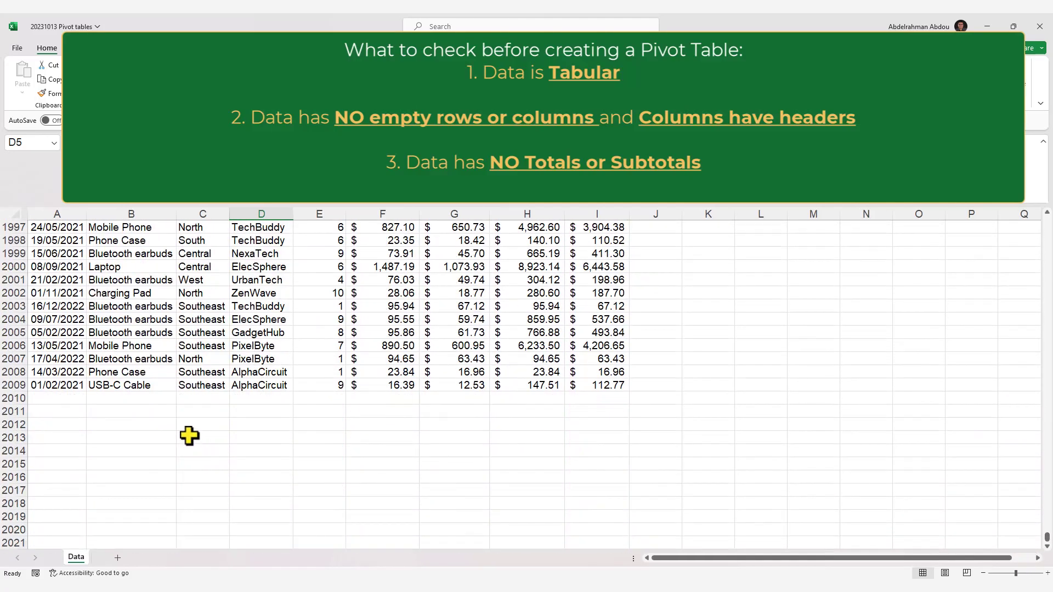
click(240, 385)
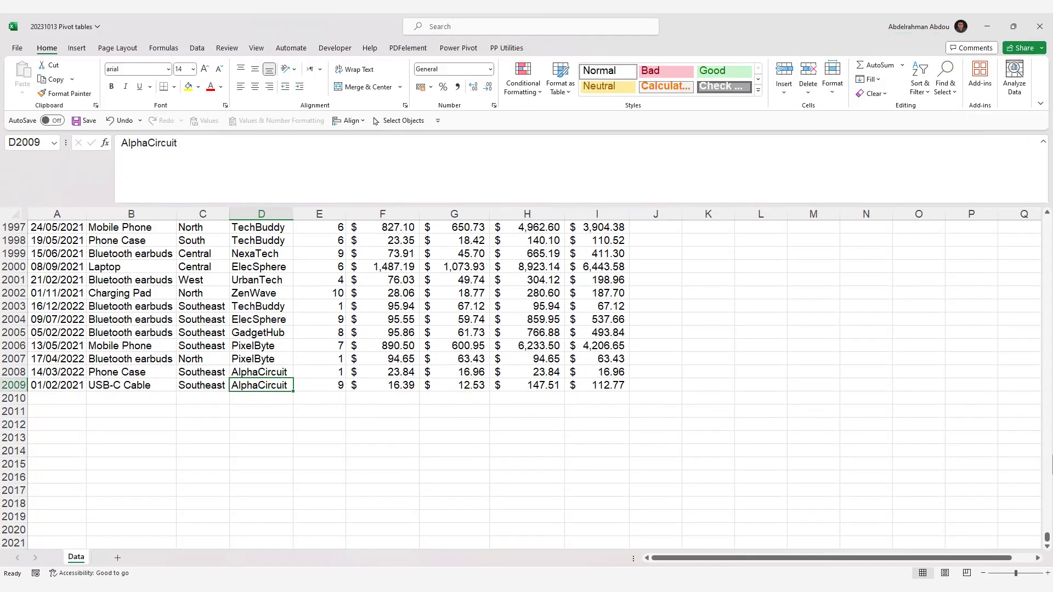
drag(1046, 537, 1006, 223)
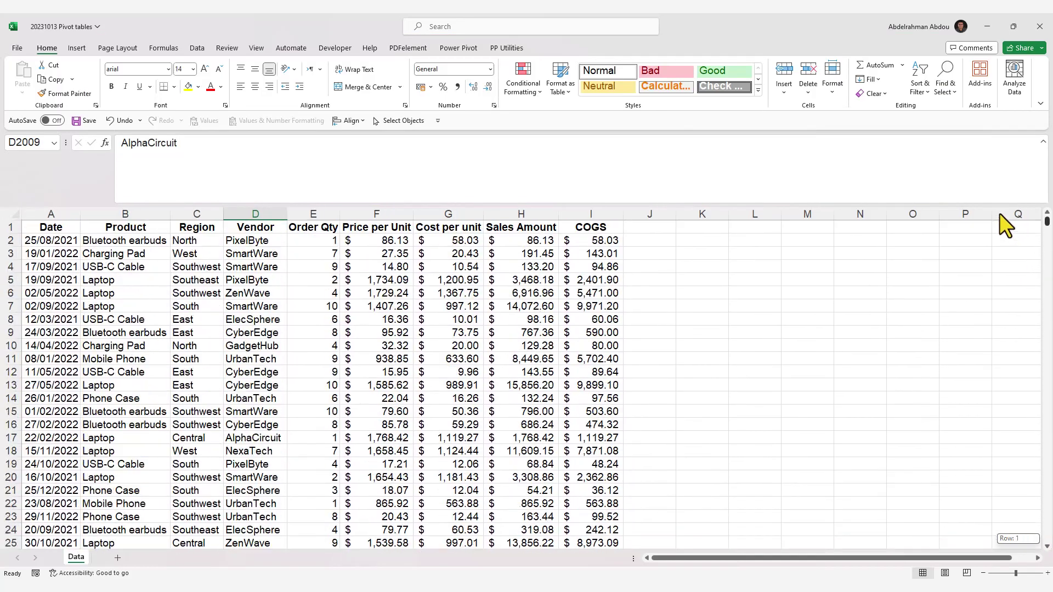
- Start a table from the sales data with Ctrl+T, proposing $A$1:$I$2009 with headers
click(274, 334)
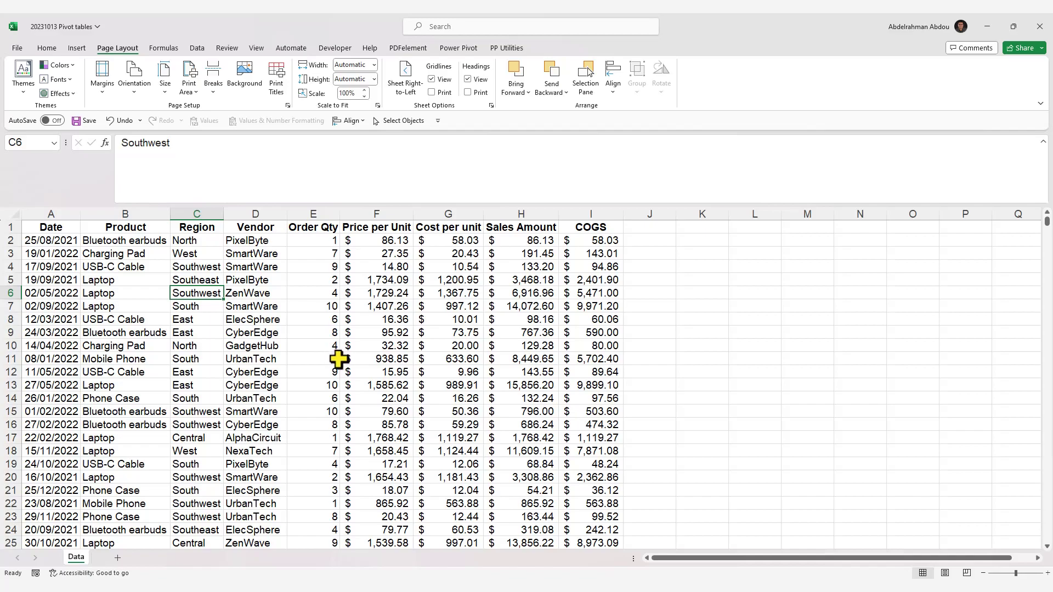
click(283, 307)
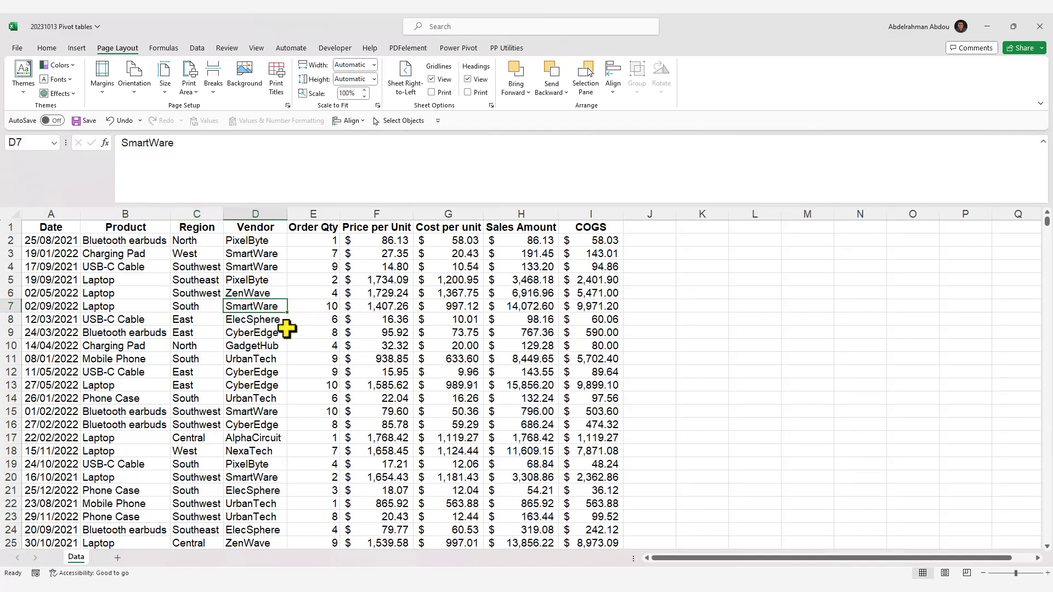
key(ctrl+t)
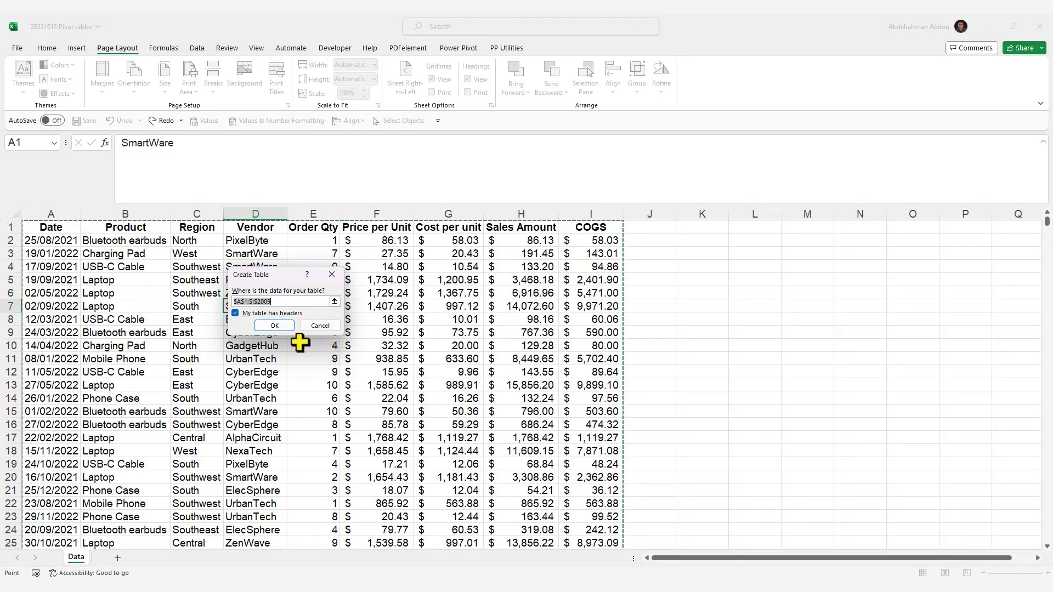
- Confirm creating the table with headers, giving filter buttons on each column
click(272, 327)
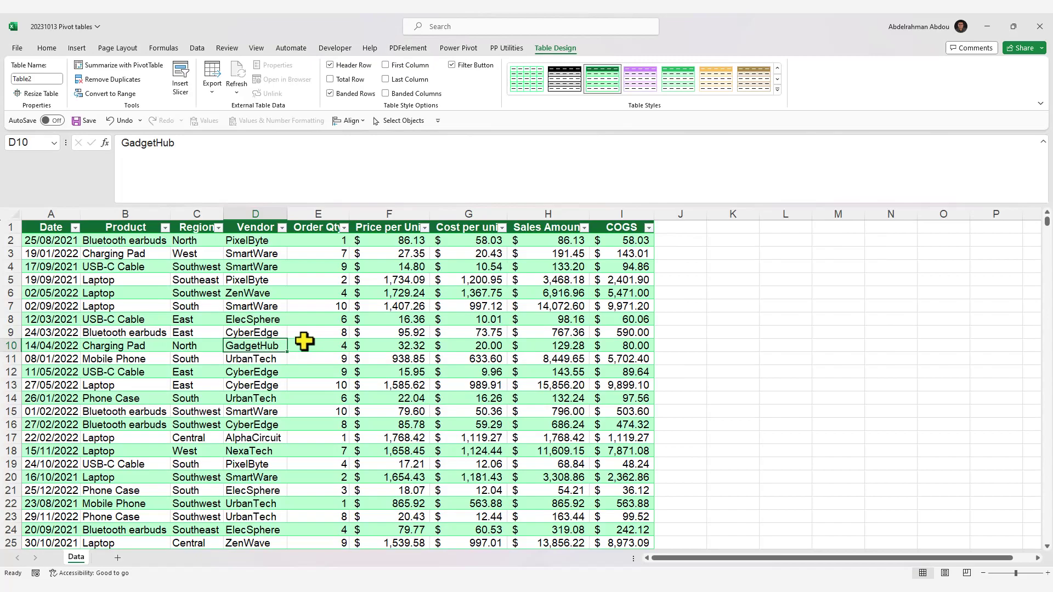
click(265, 333)
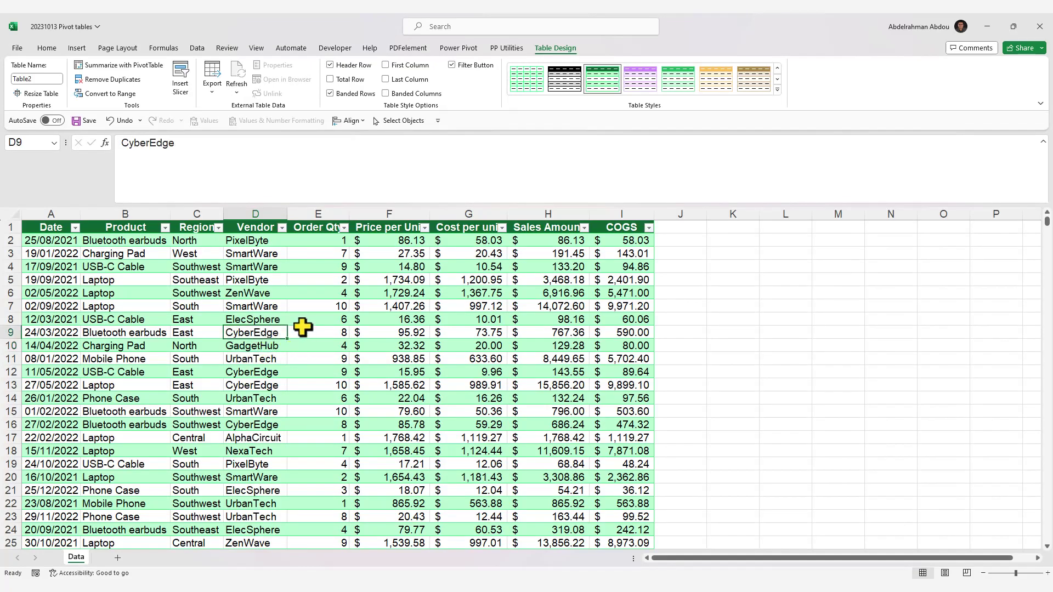
click(318, 307)
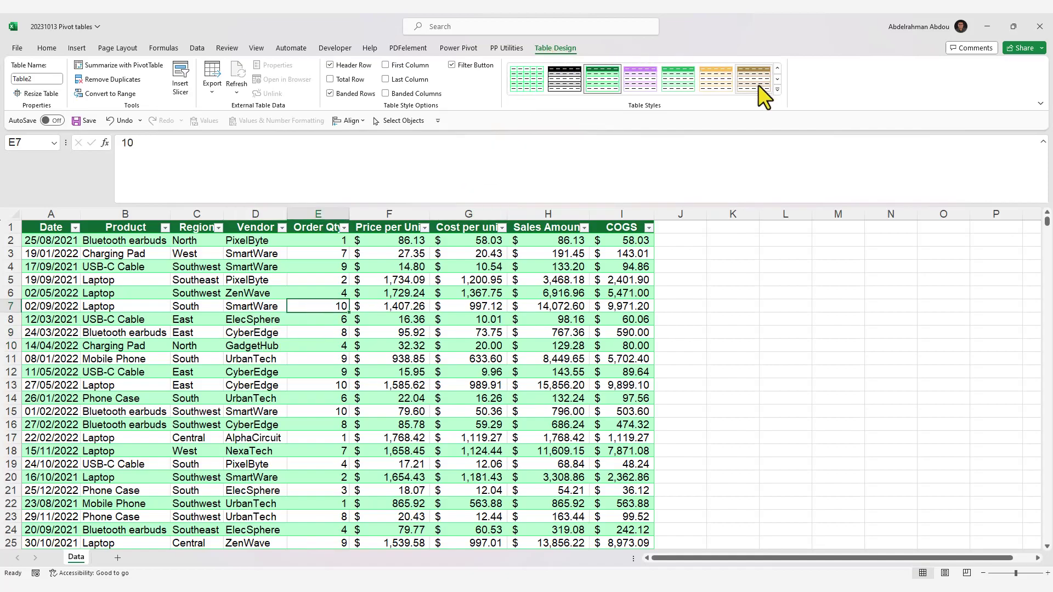
- Clear the table style so the coloured banding is removed
click(778, 89)
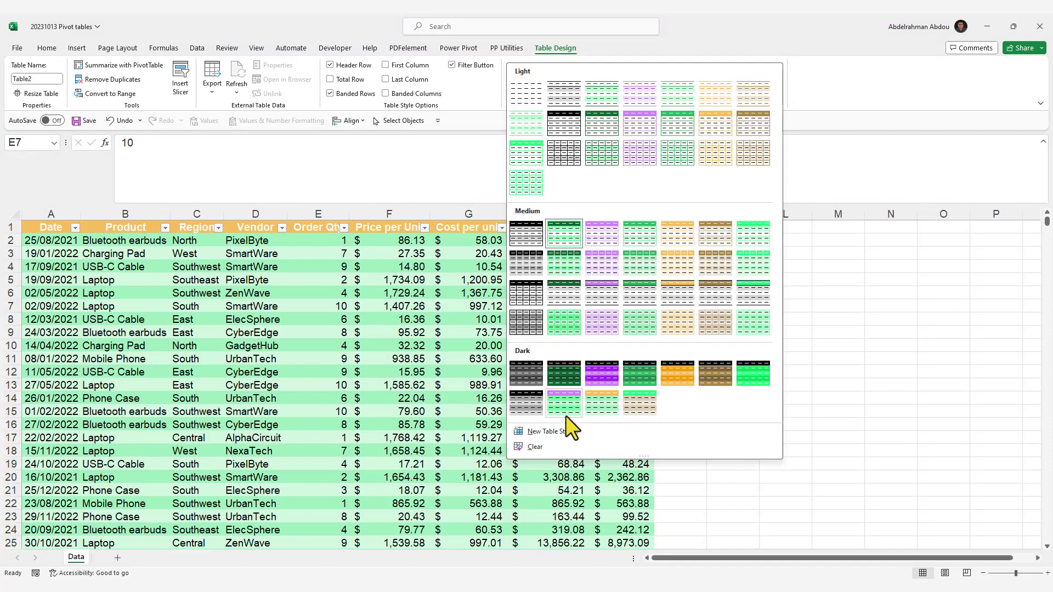
click(535, 447)
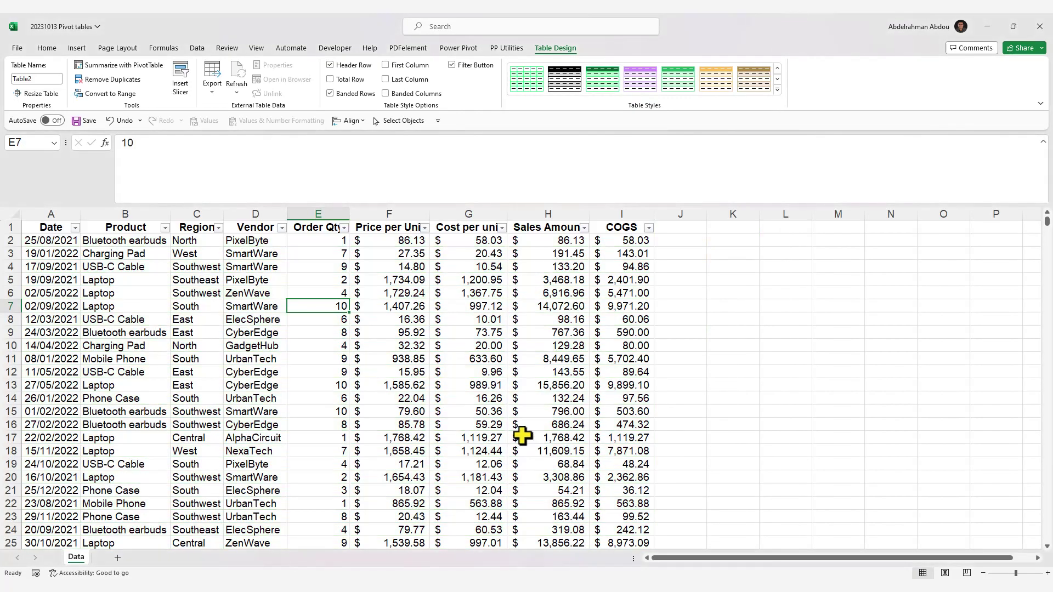
click(339, 280)
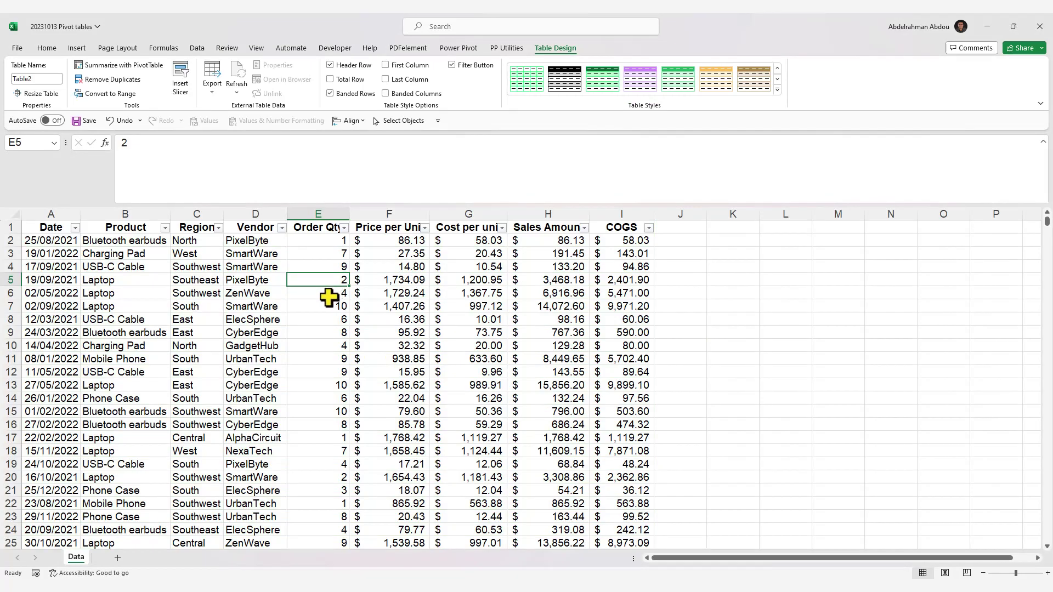
click(271, 274)
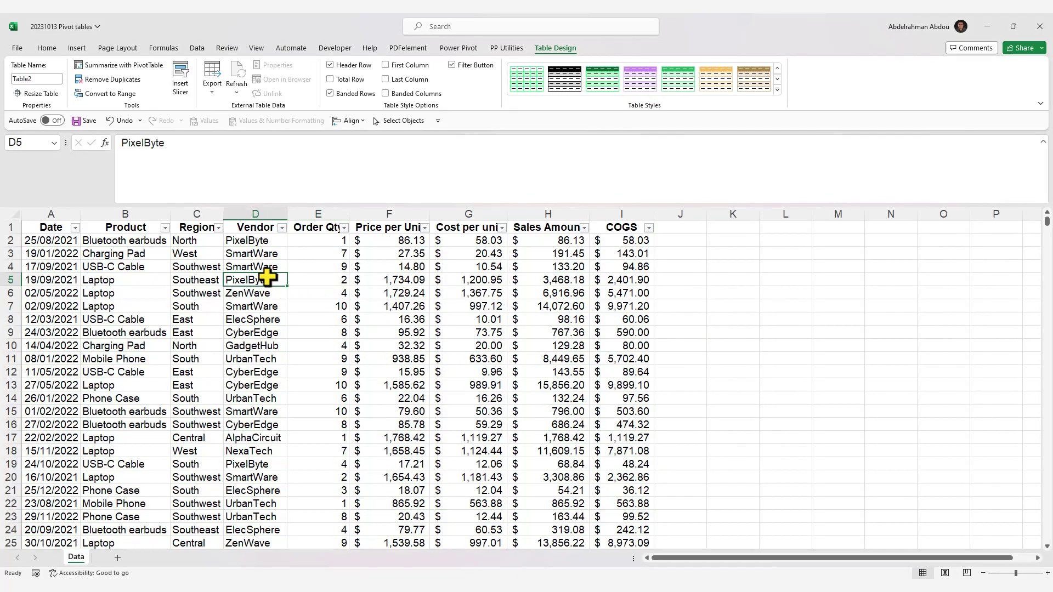
- Name the table tblSales and build an empty PivotTable from it on a new worksheet
click(41, 78)
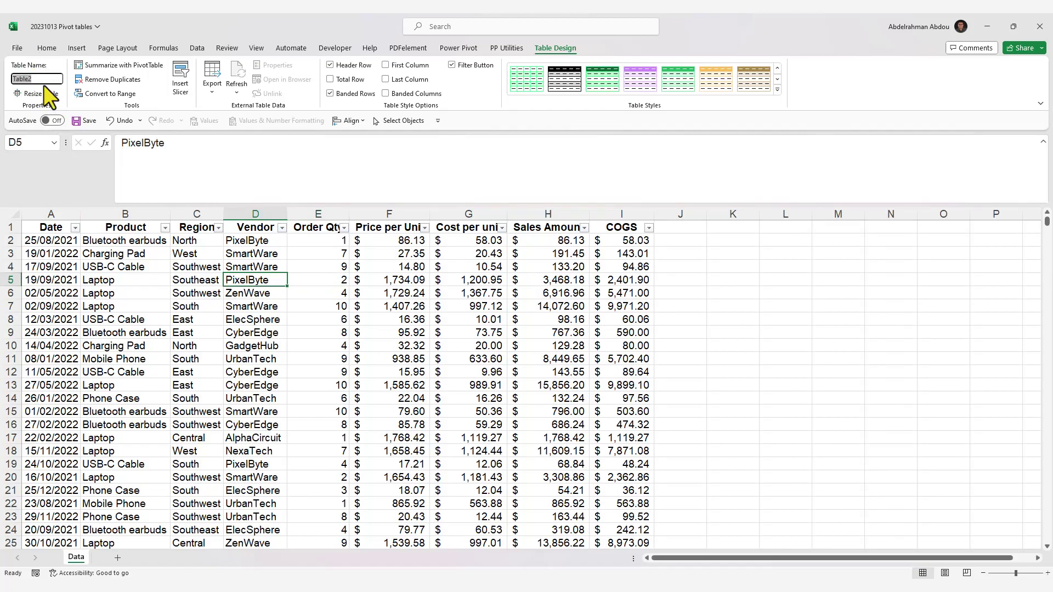
key(Return)
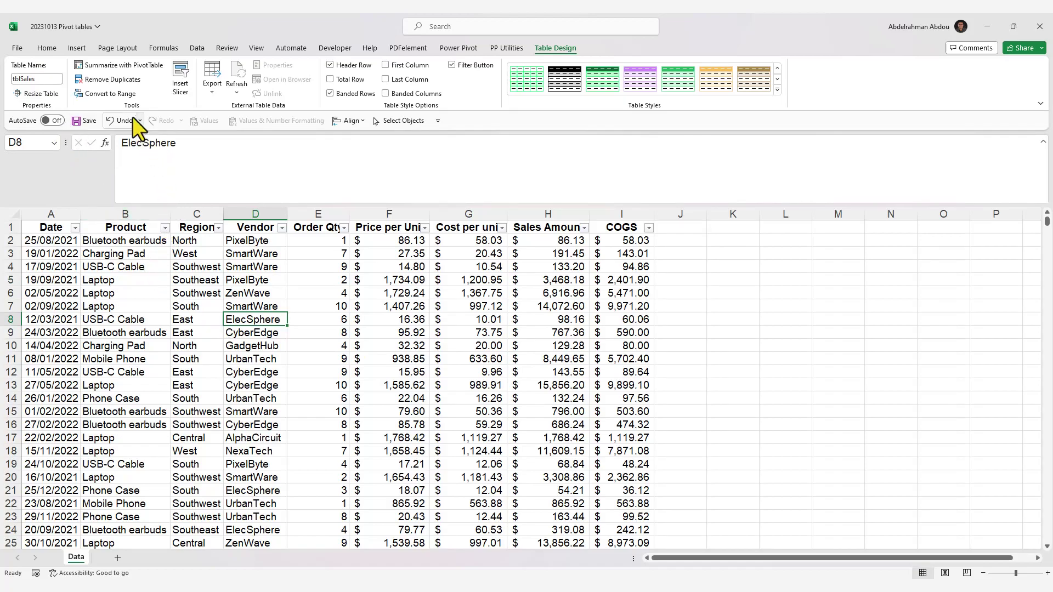
click(78, 49)
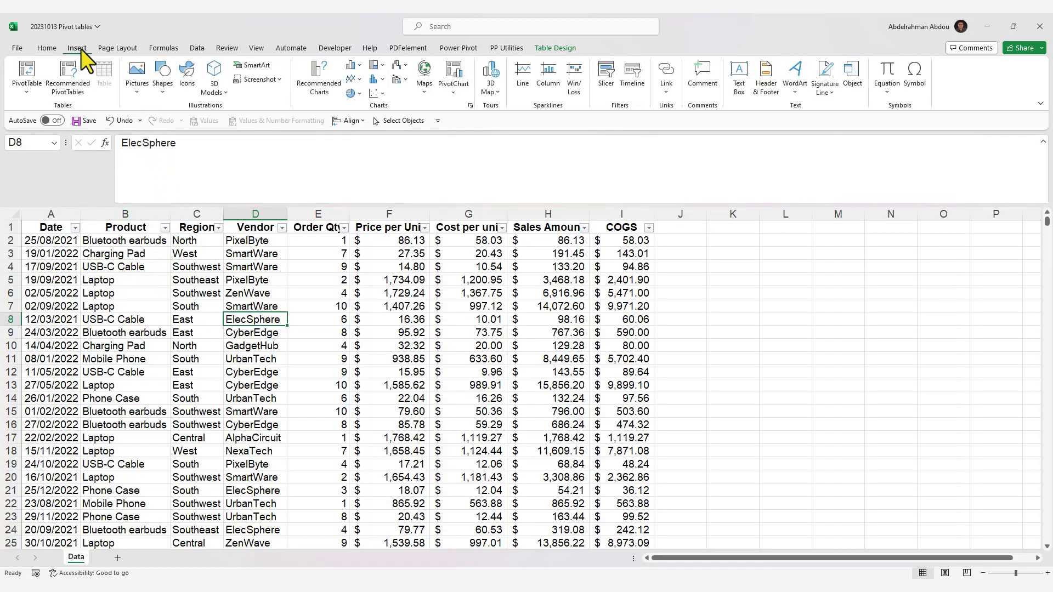
click(23, 69)
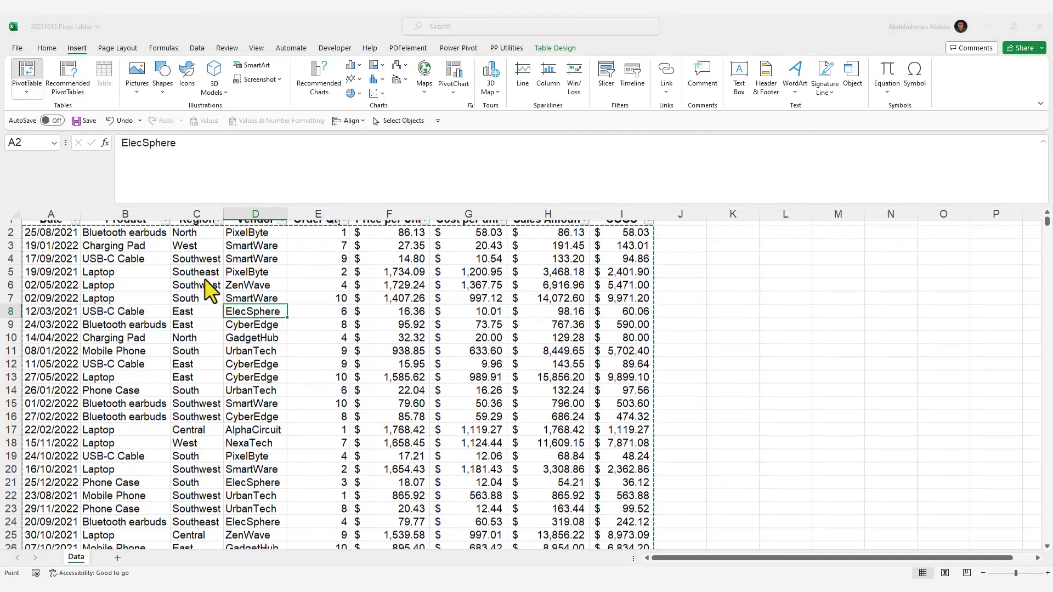
click(277, 271)
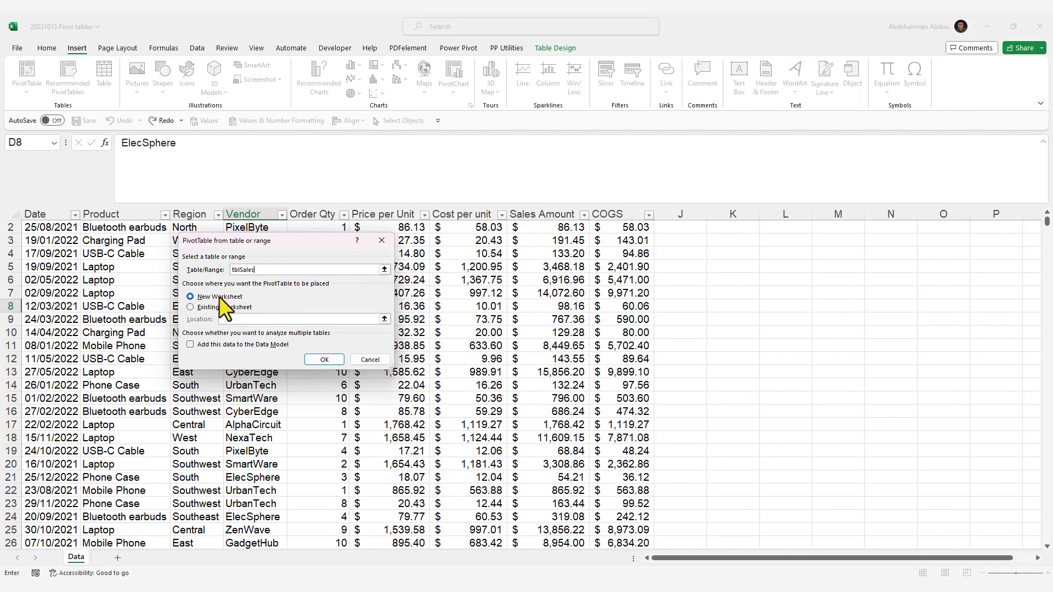
click(324, 360)
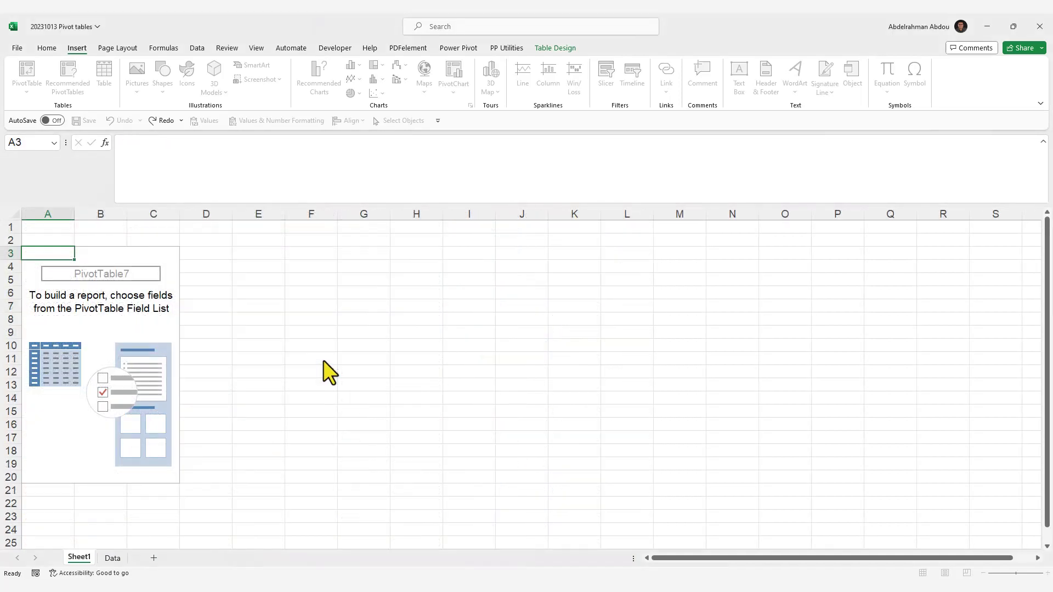
click(113, 308)
click(156, 347)
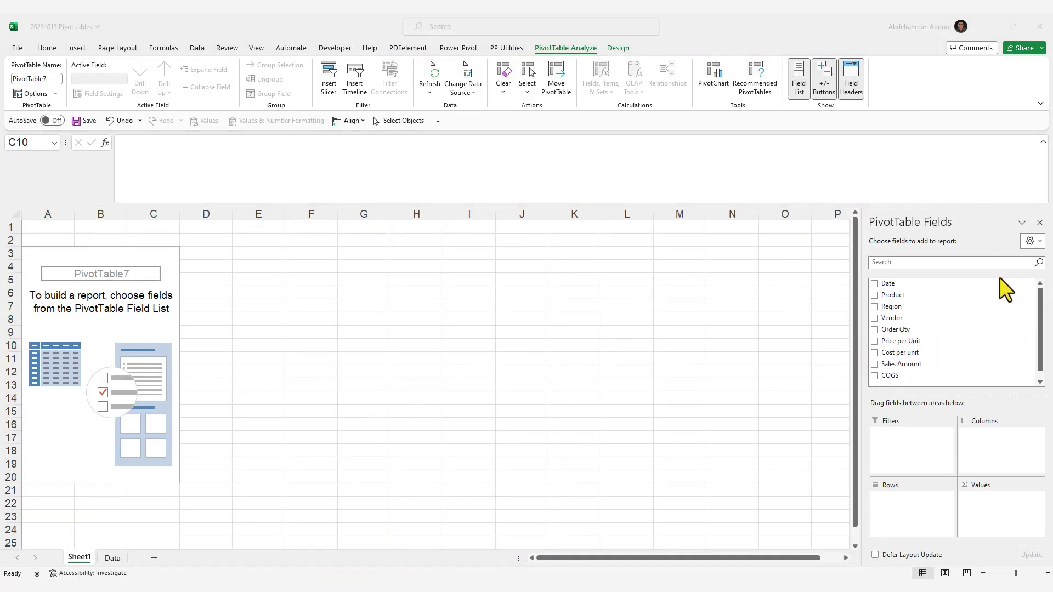
scroll(979, 318, down, 1)
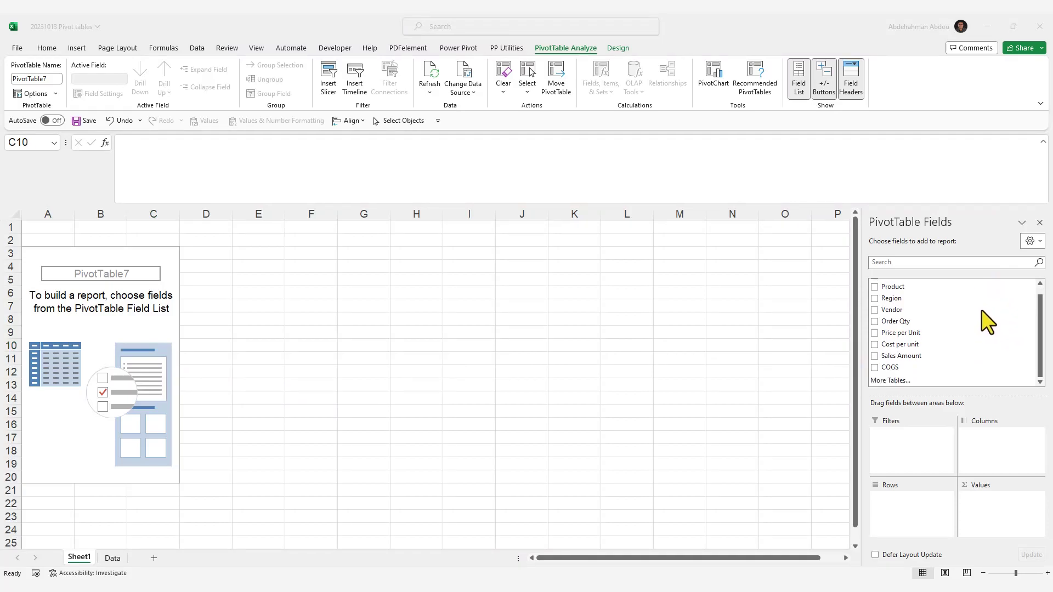
scroll(981, 311, up, 1)
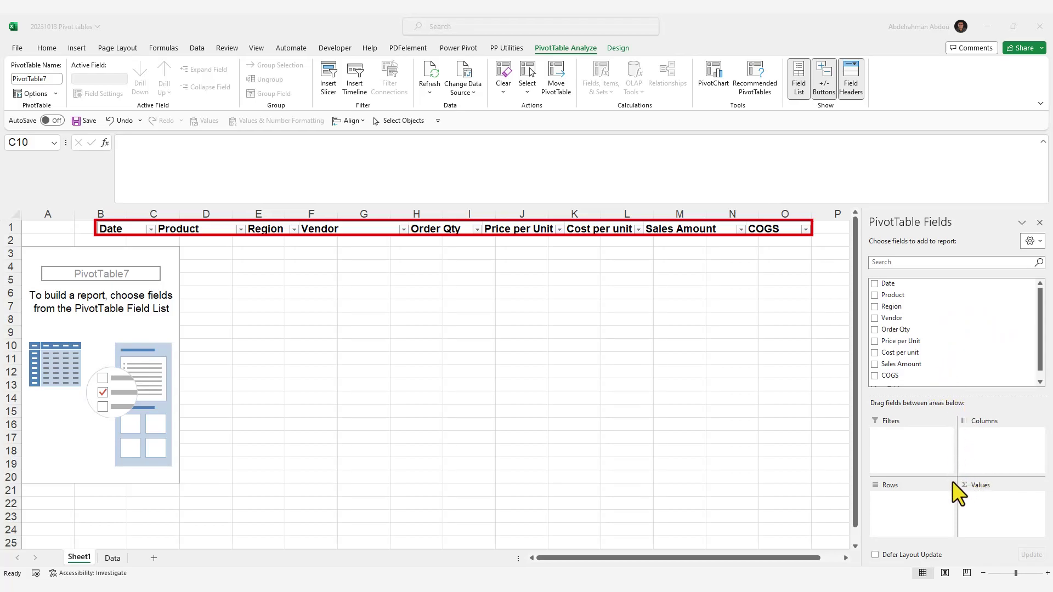
click(908, 500)
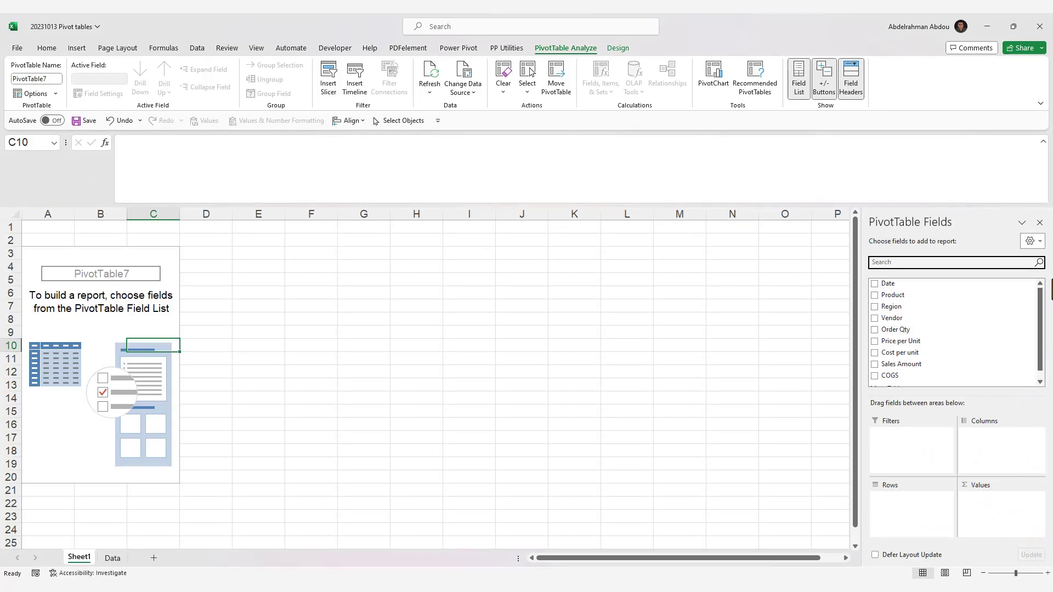
- Try the side-by-side, Fields Only and Areas Only pane layouts, settling on Fields and Areas Stacked
click(1031, 241)
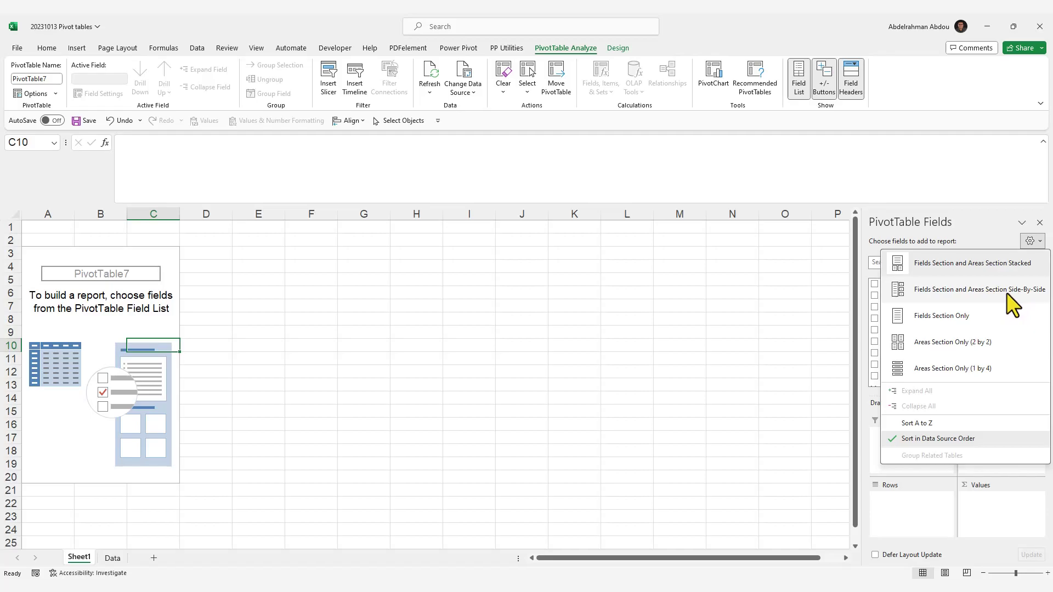
click(966, 292)
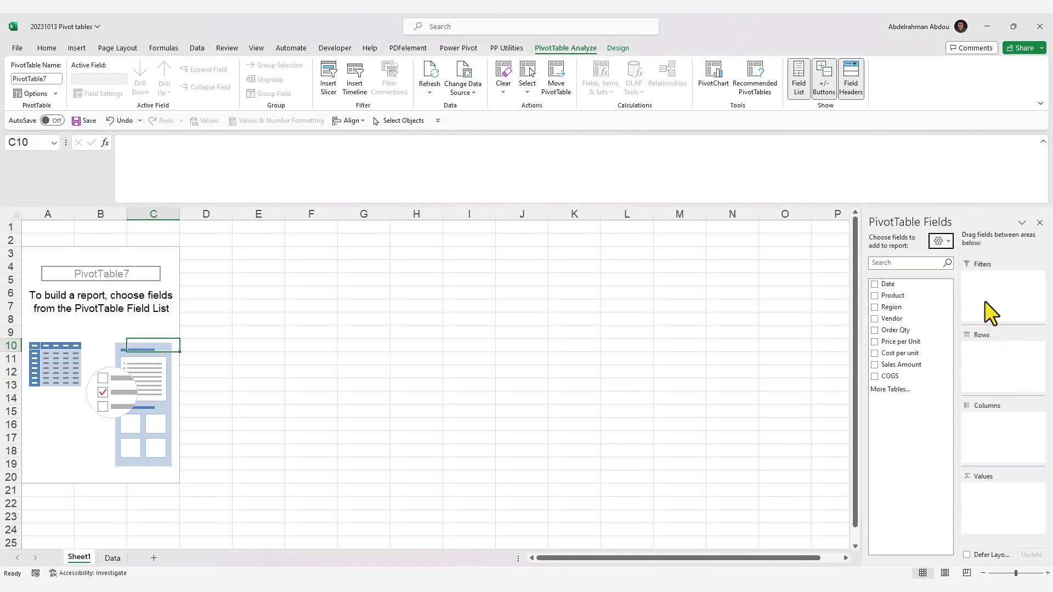
click(947, 241)
click(956, 313)
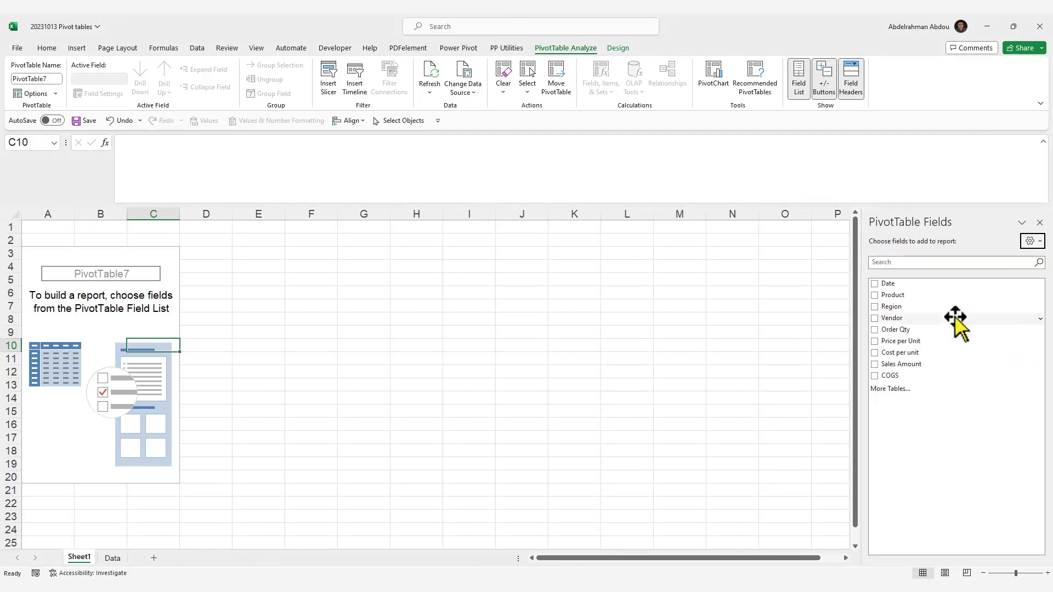
click(1033, 241)
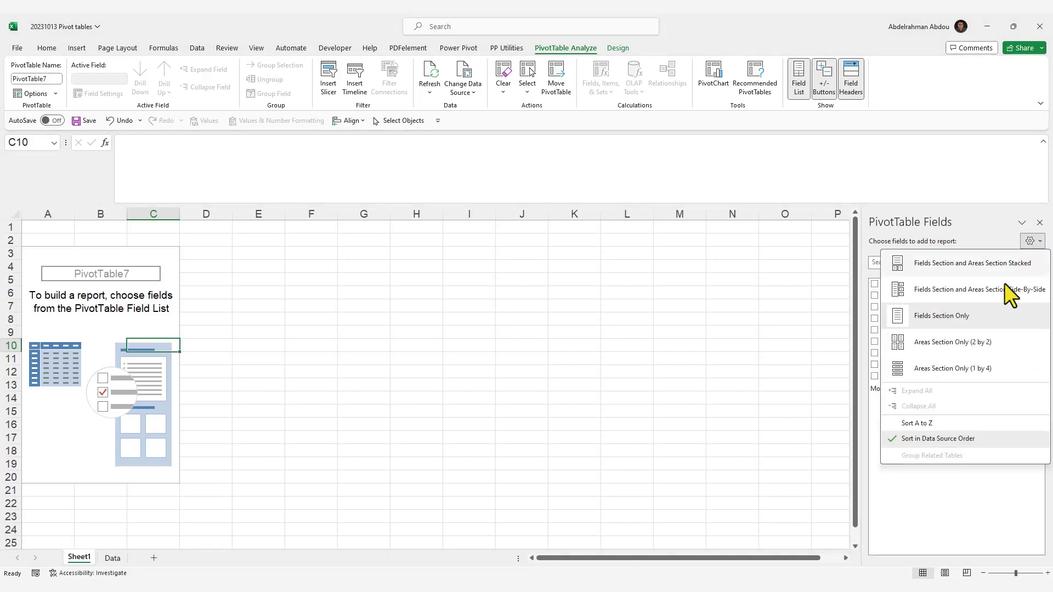
click(965, 340)
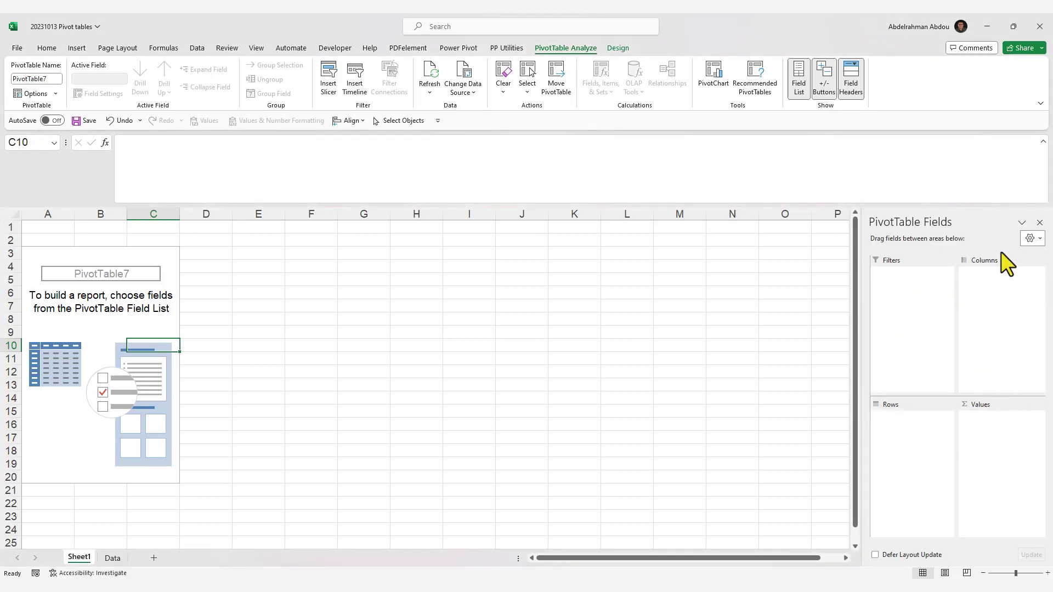
click(1023, 238)
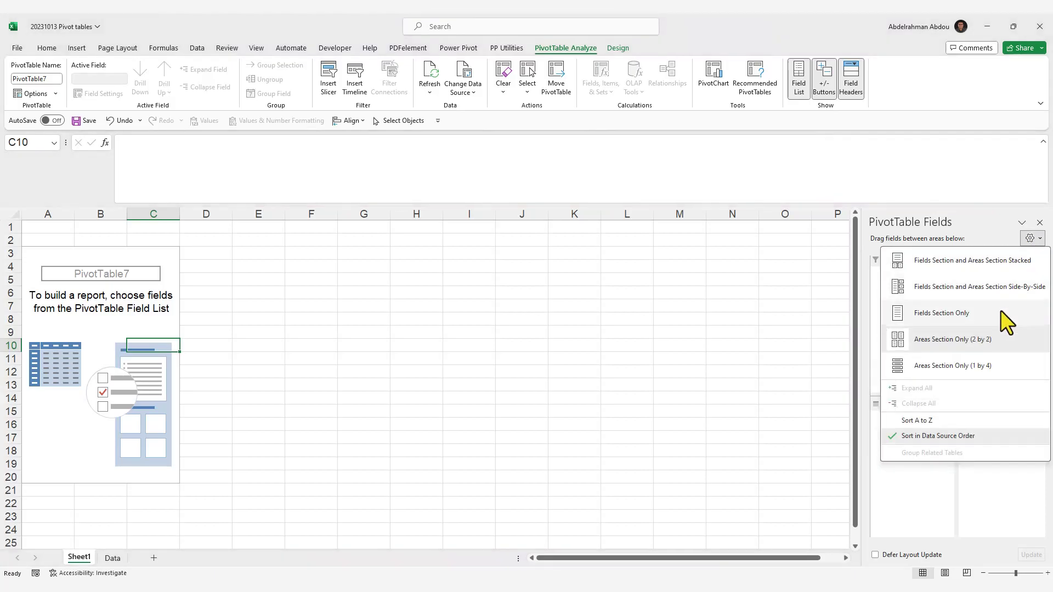
click(959, 367)
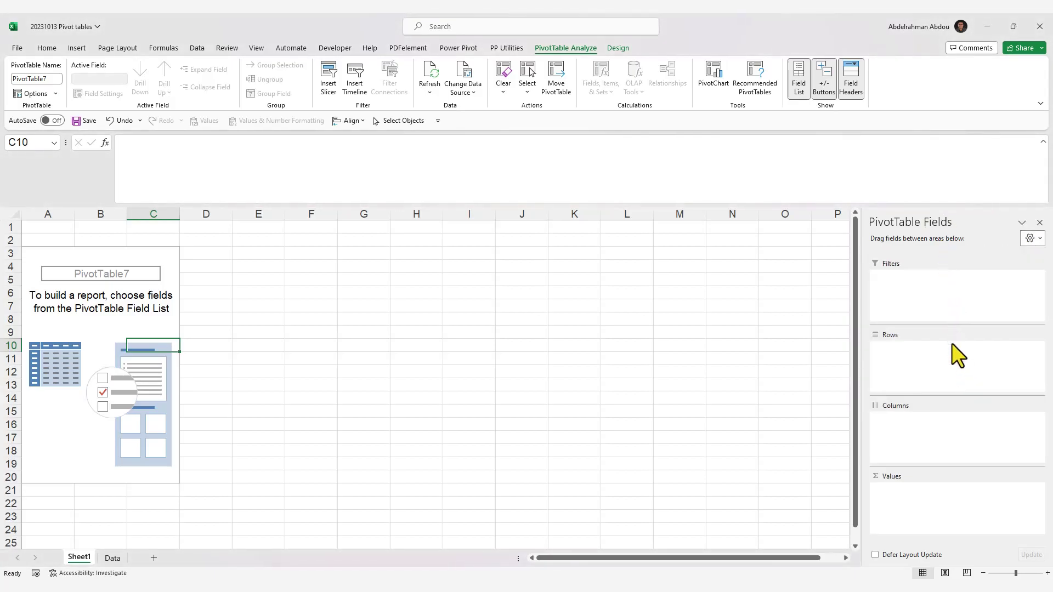
click(1033, 239)
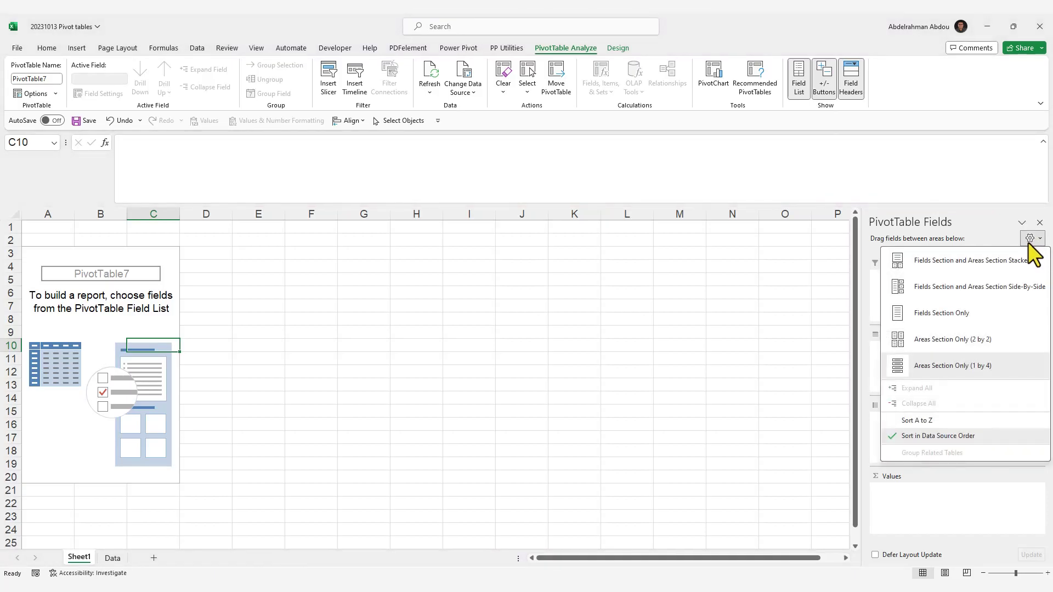
click(979, 268)
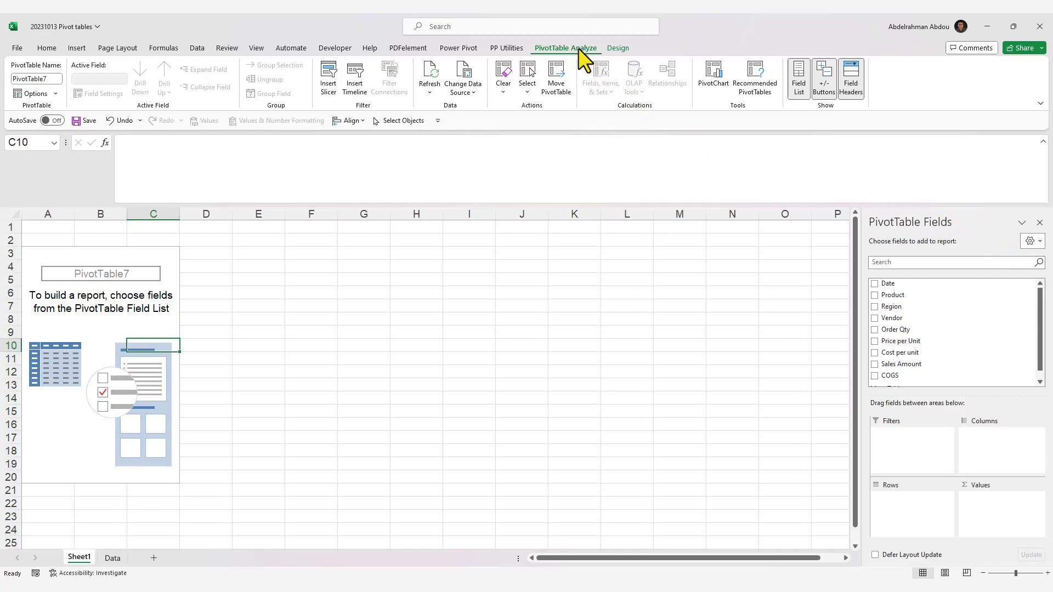
click(801, 88)
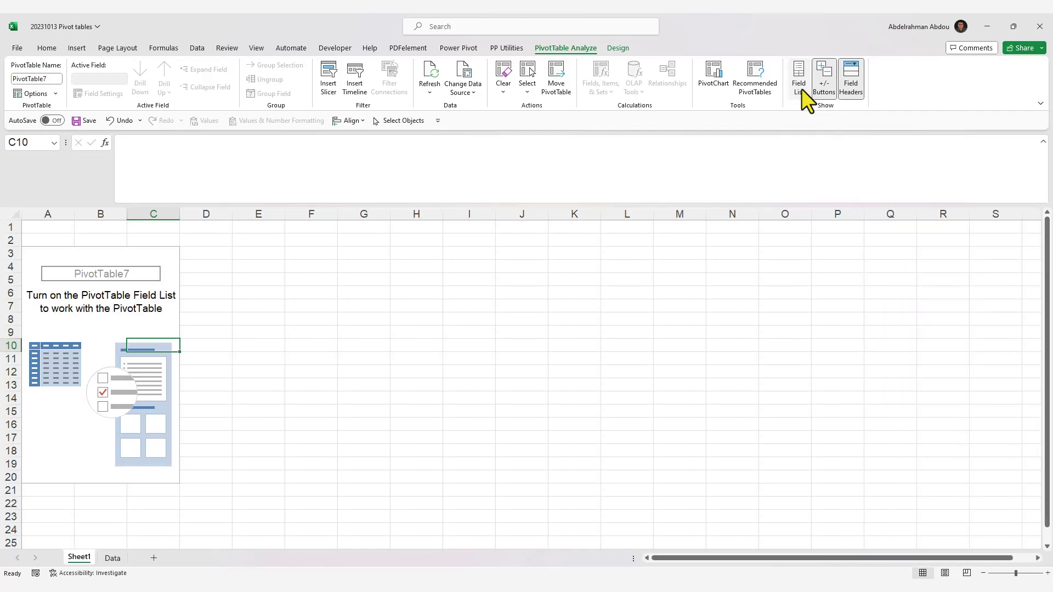
click(801, 87)
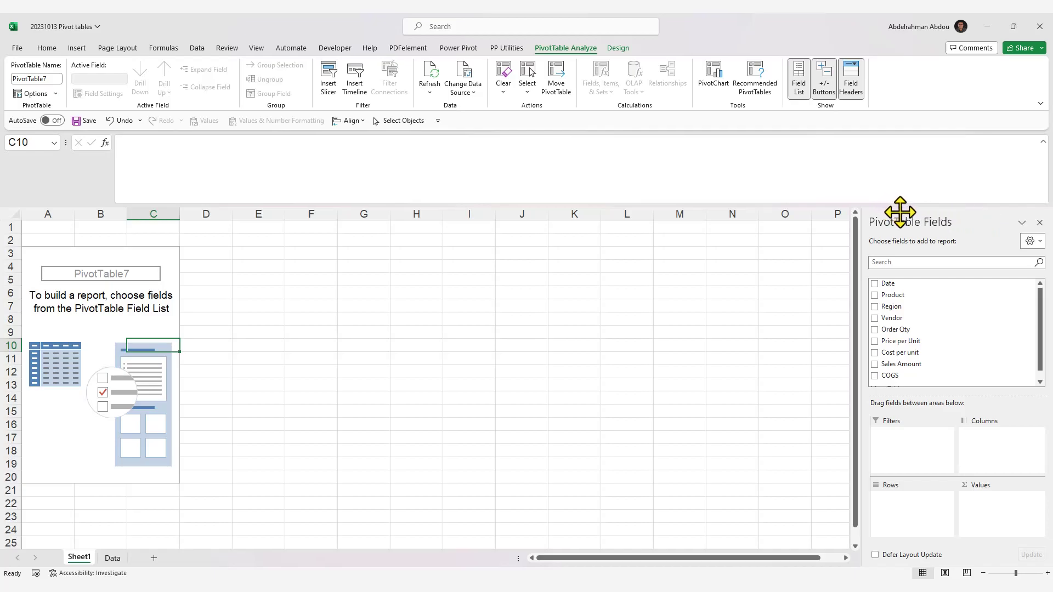
drag(837, 248, 1047, 230)
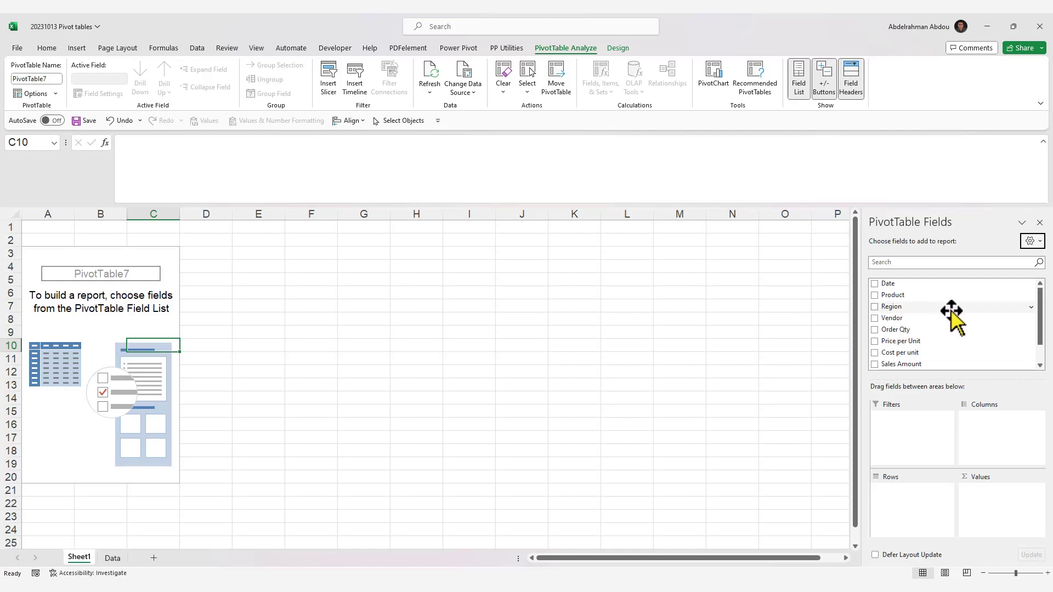
drag(942, 297, 913, 508)
- Add Product to the PivotTable rows and look over the product labels
click(76, 268)
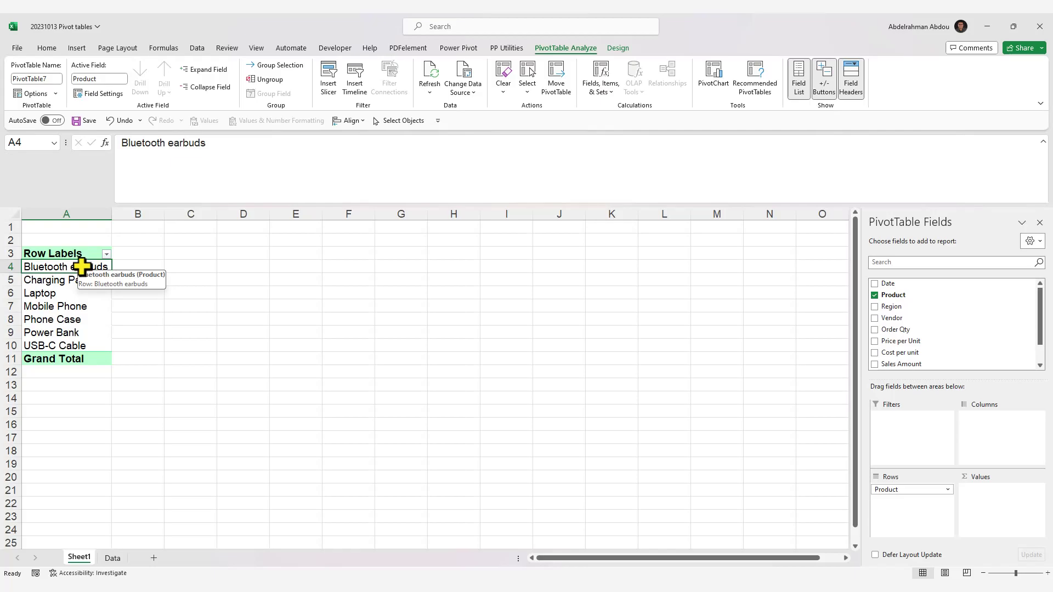
drag(80, 268, 66, 351)
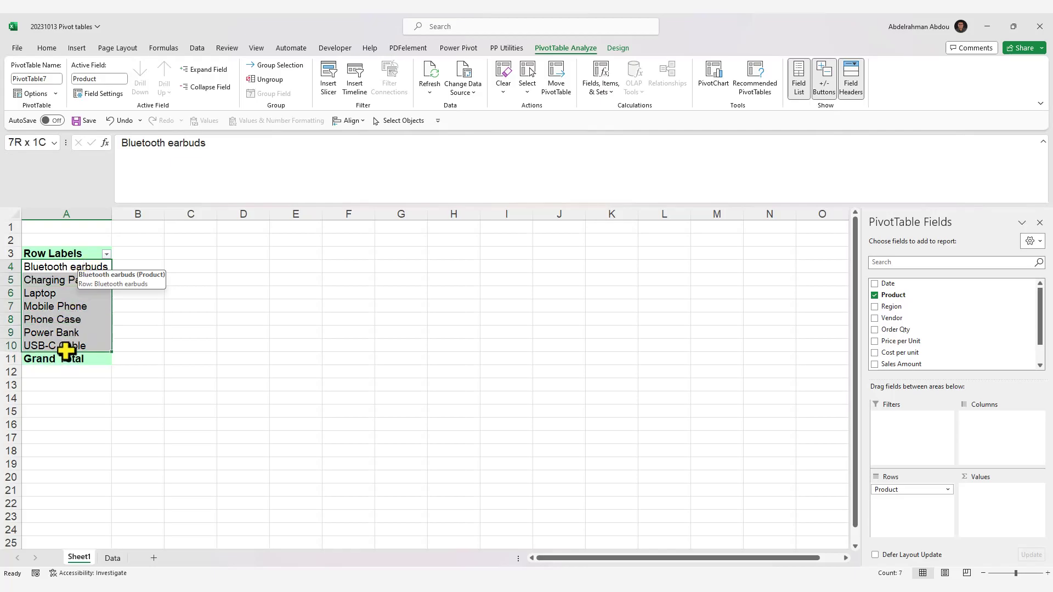
key(Return)
key(Return)
key(Return)
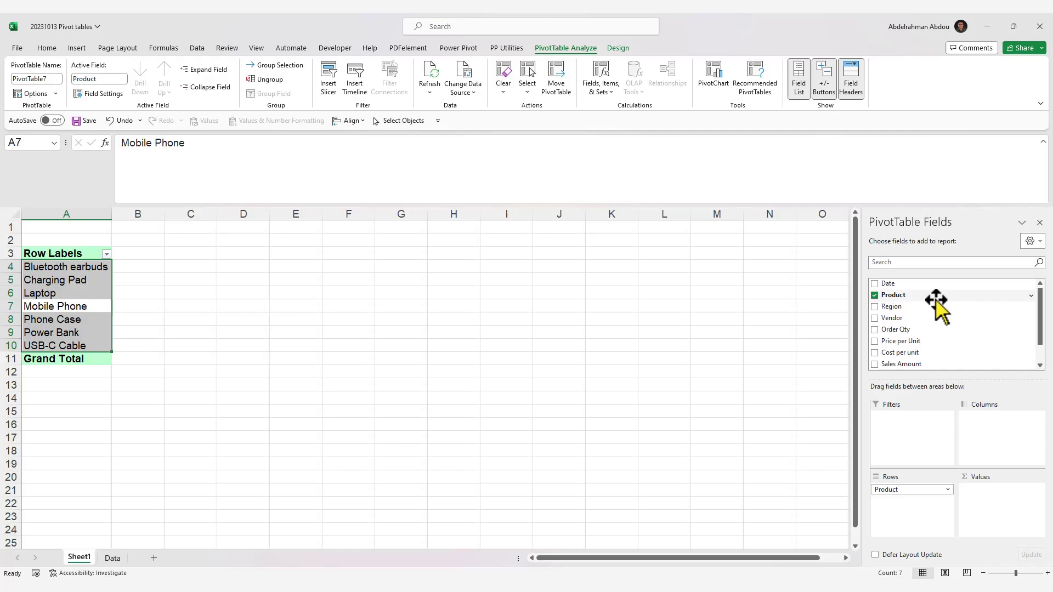
scroll(910, 307, down, 1)
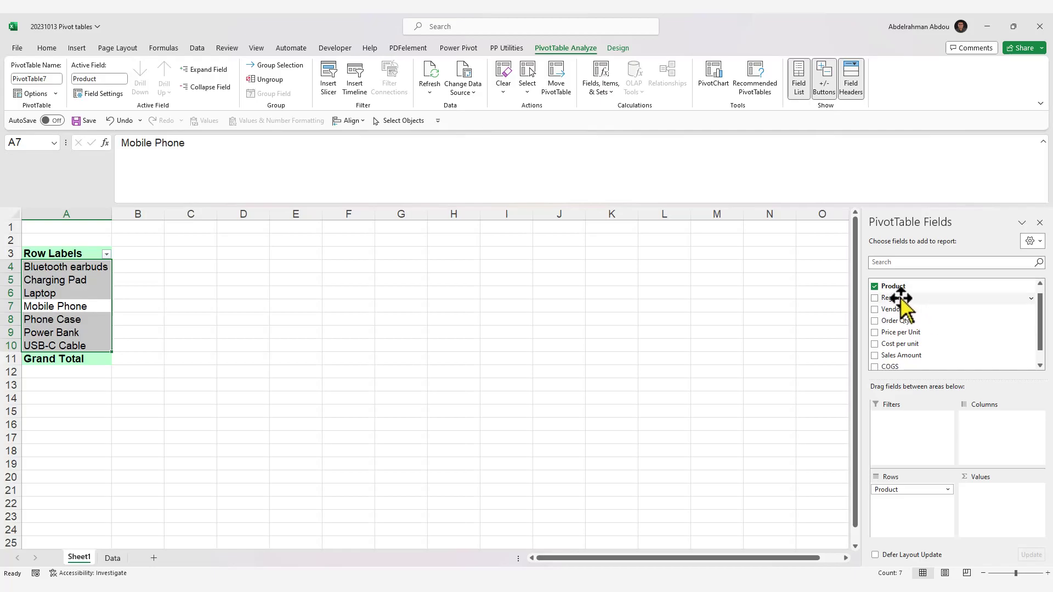
- Add Region to the columns and check the region headers and product labels
drag(901, 299, 1001, 441)
click(155, 280)
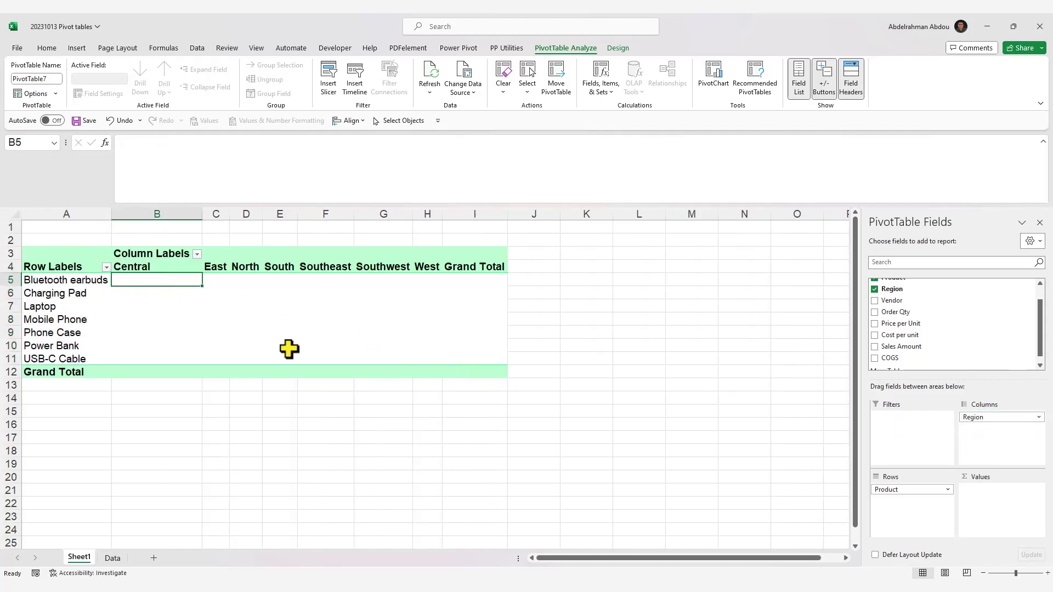
drag(136, 266, 496, 266)
click(149, 271)
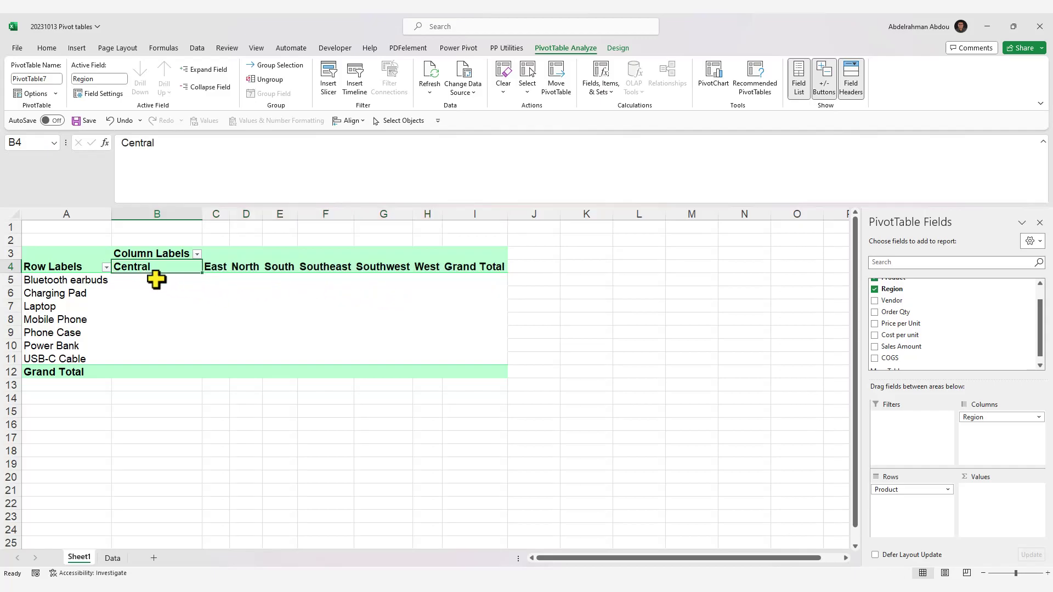
click(64, 280)
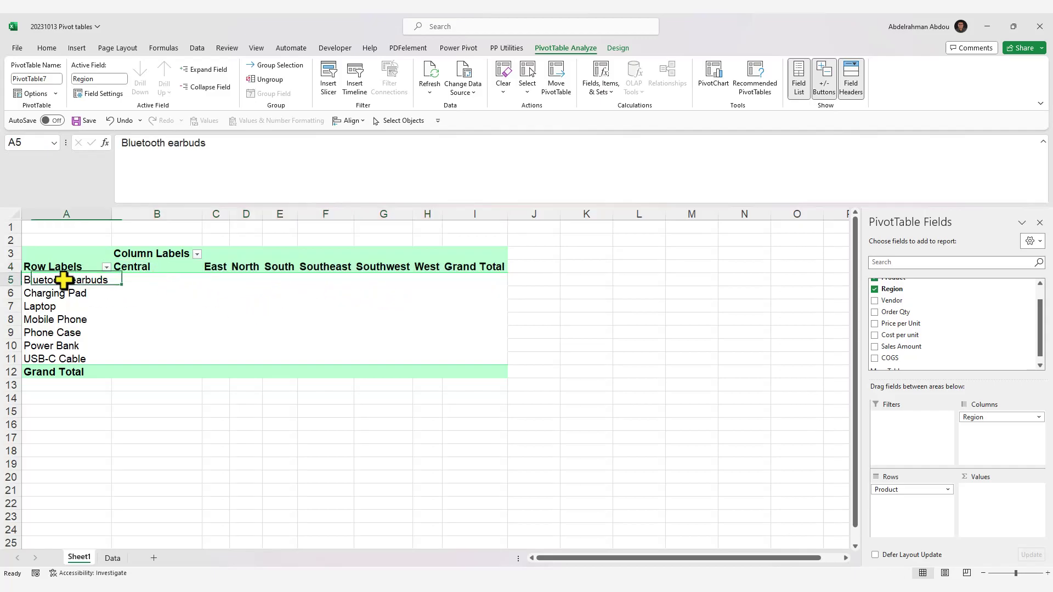
drag(87, 279, 68, 357)
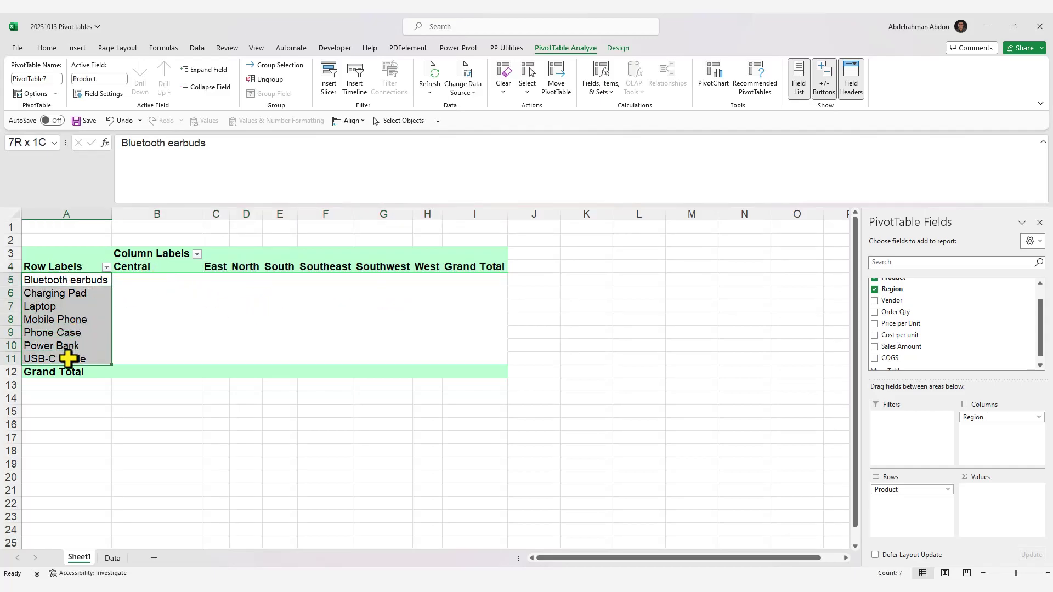
click(74, 321)
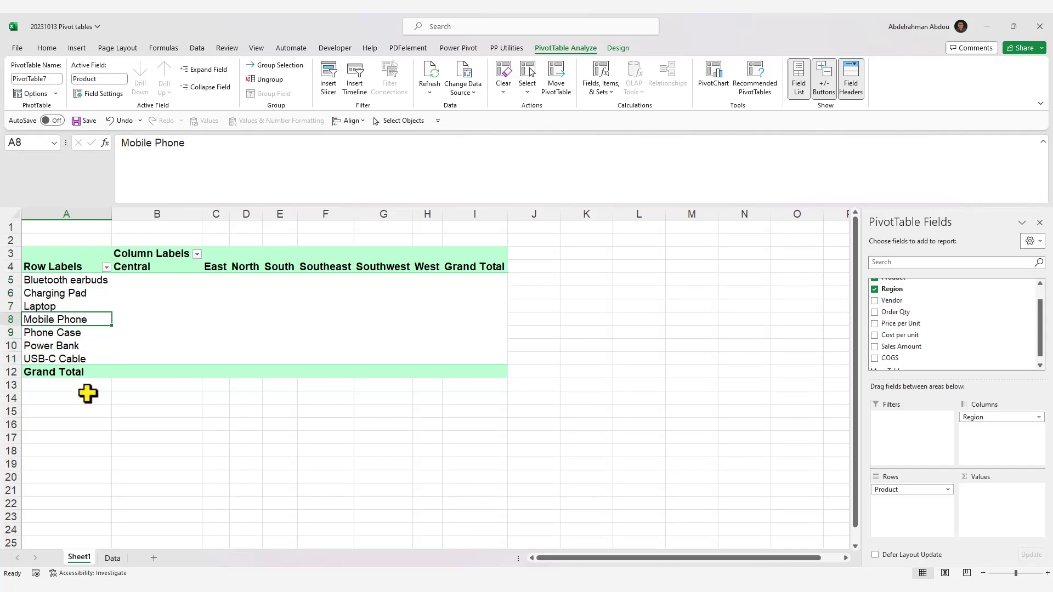
click(87, 294)
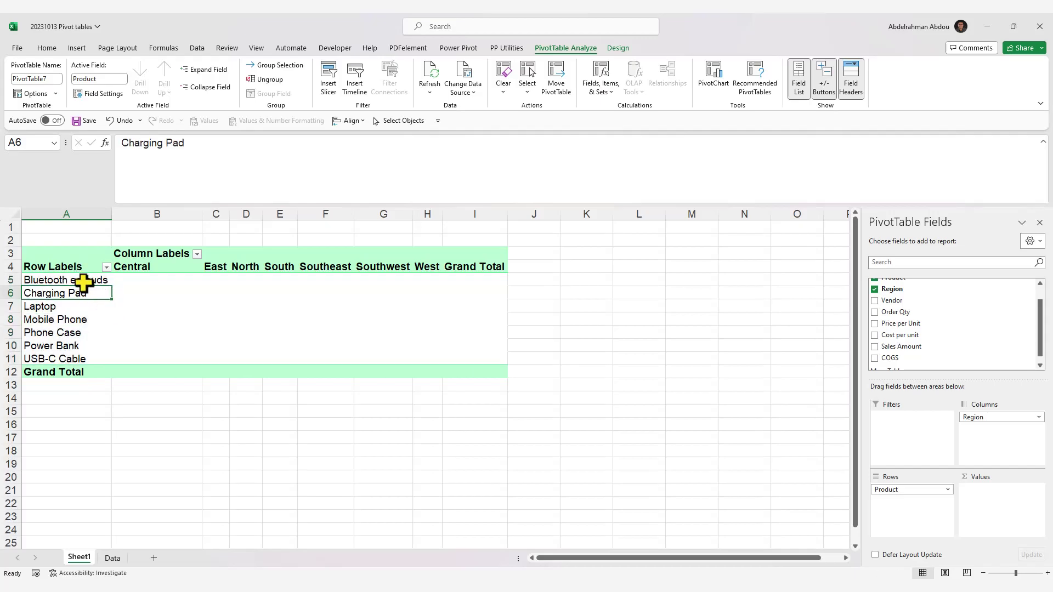
click(83, 278)
drag(80, 281, 70, 360)
key(Return)
key(Return)
key(Return)
key(Return)
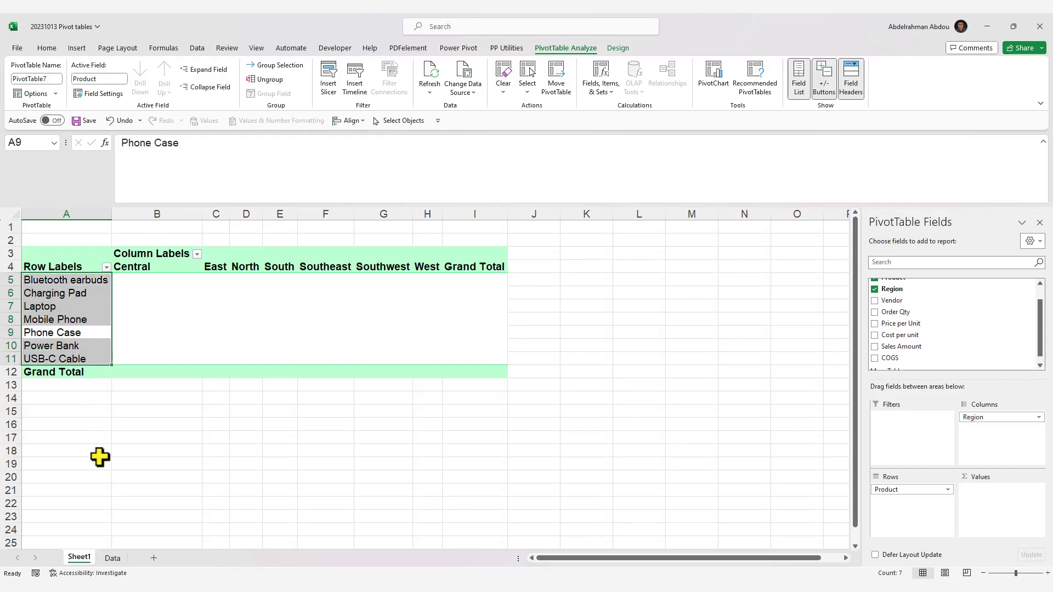
click(113, 558)
click(125, 319)
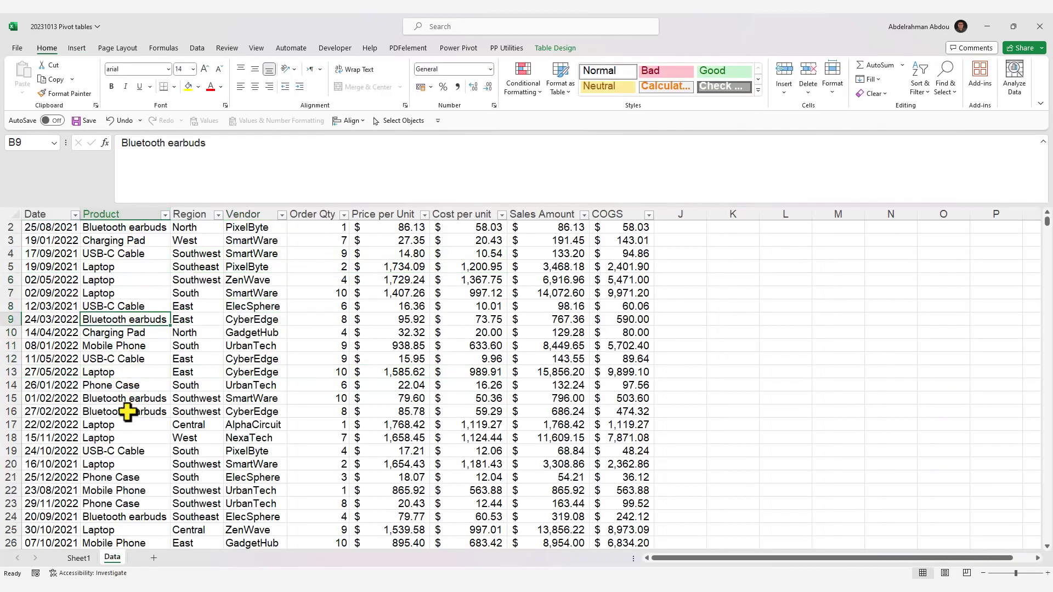
click(78, 558)
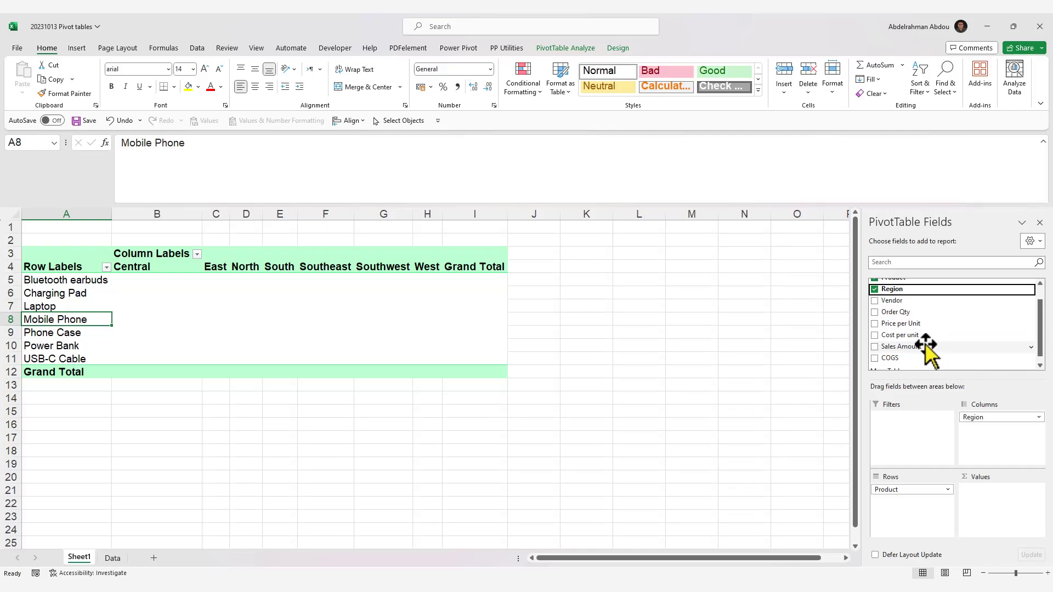
- Add Sales Amount to Values, giving a Grand Total of 4445490.99
drag(923, 345, 1003, 502)
click(292, 306)
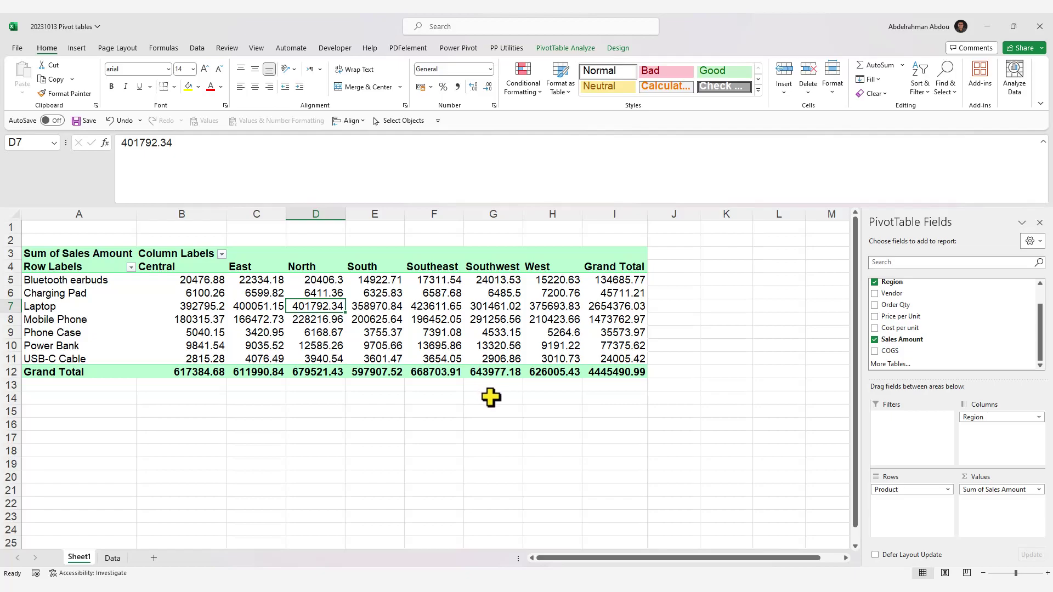
- In Value Field Settings, preview Average, Min, Max and Count, then keep Sum for Sales Amount
click(995, 493)
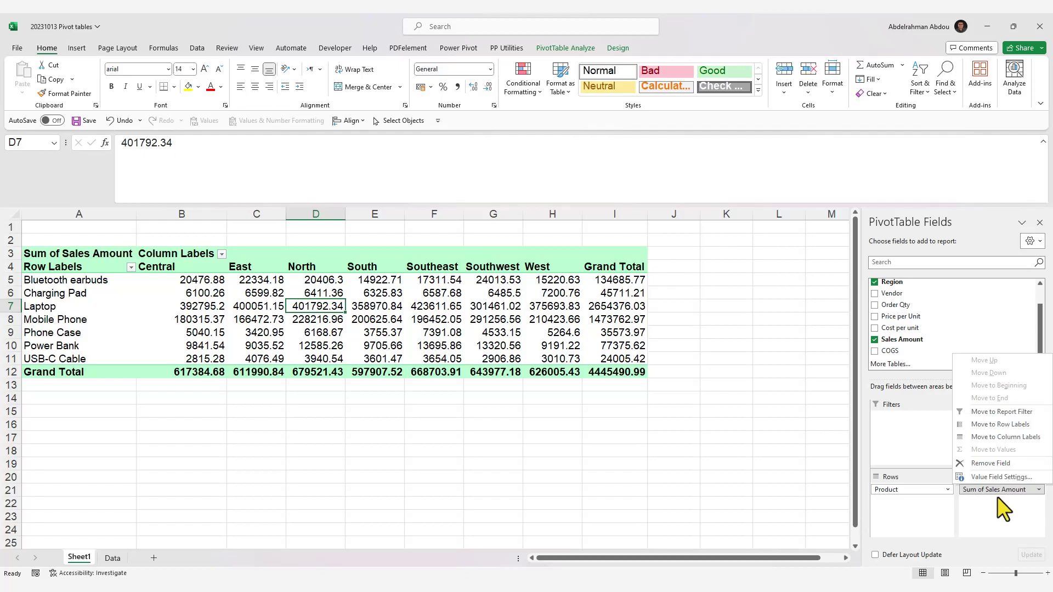
click(997, 477)
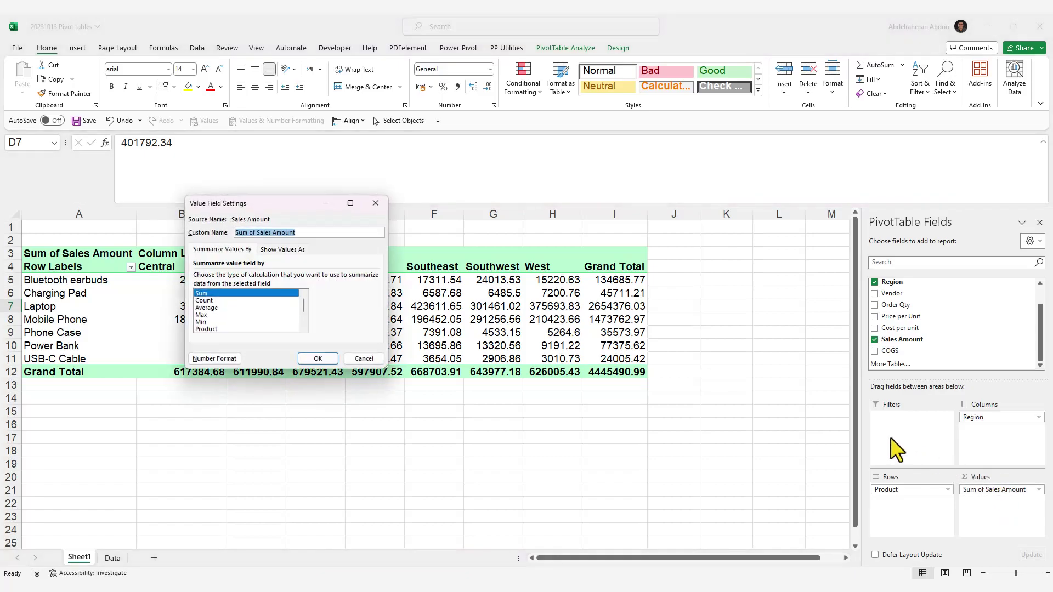
click(229, 308)
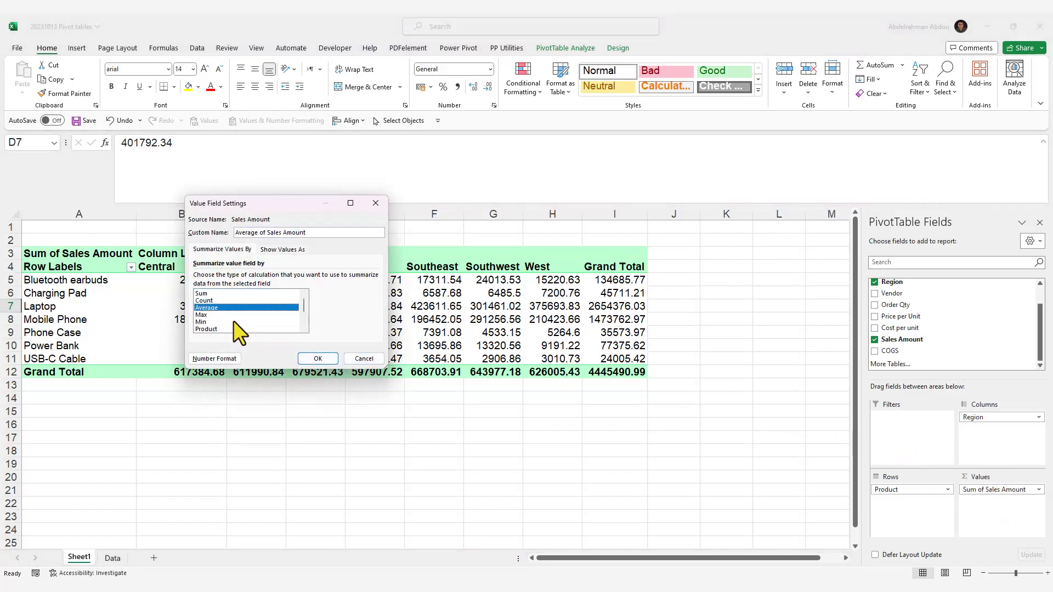
click(228, 321)
click(229, 314)
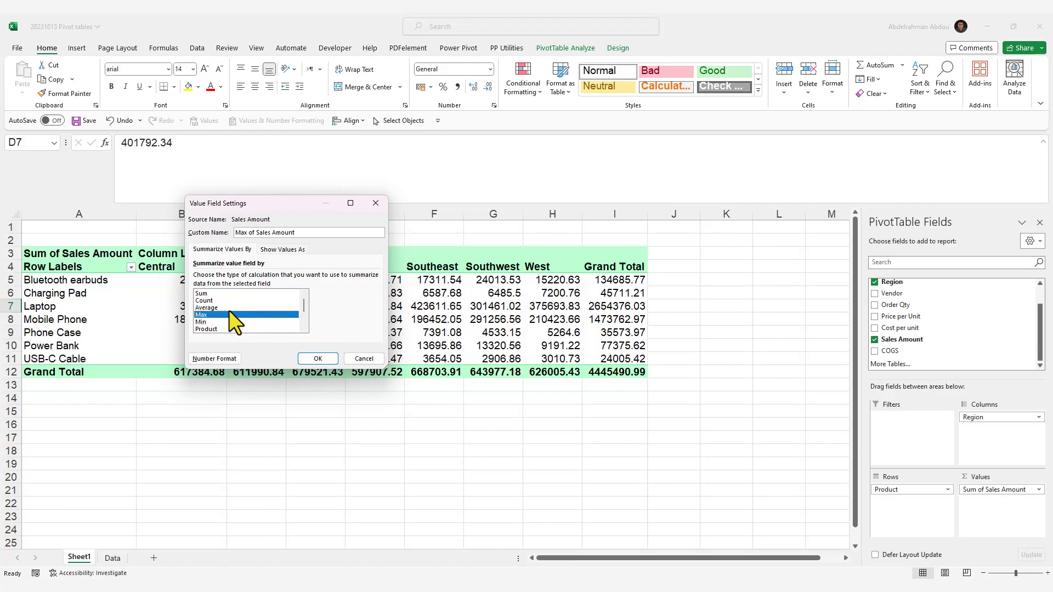
click(229, 301)
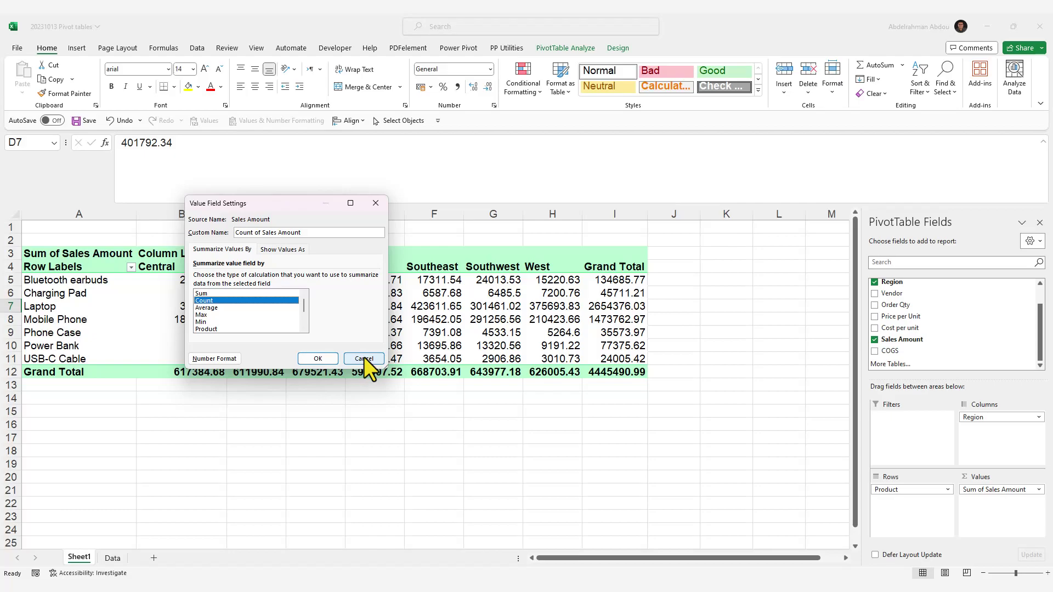
click(247, 293)
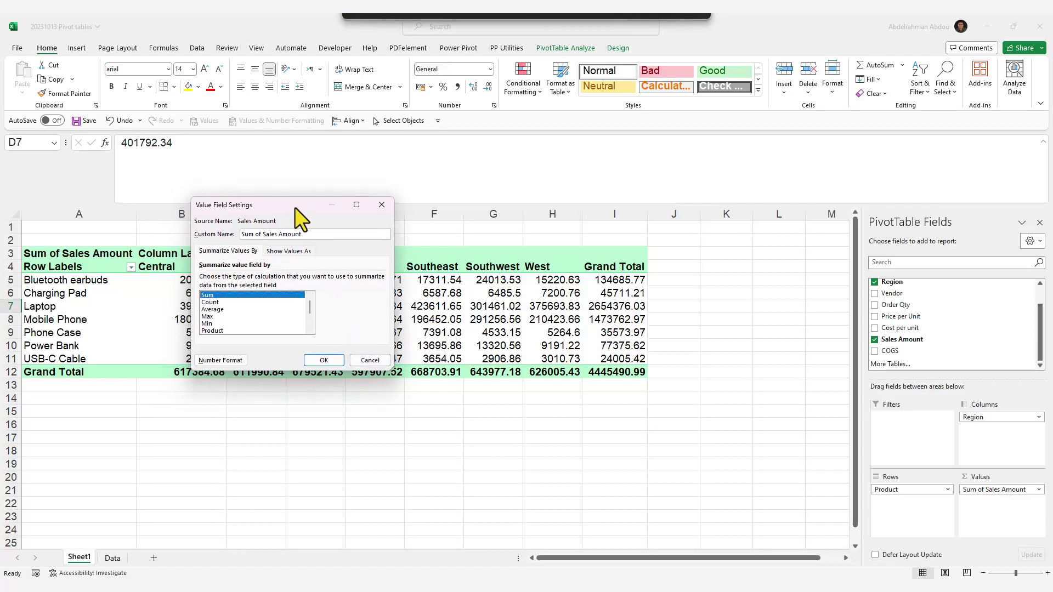
drag(294, 205, 293, 260)
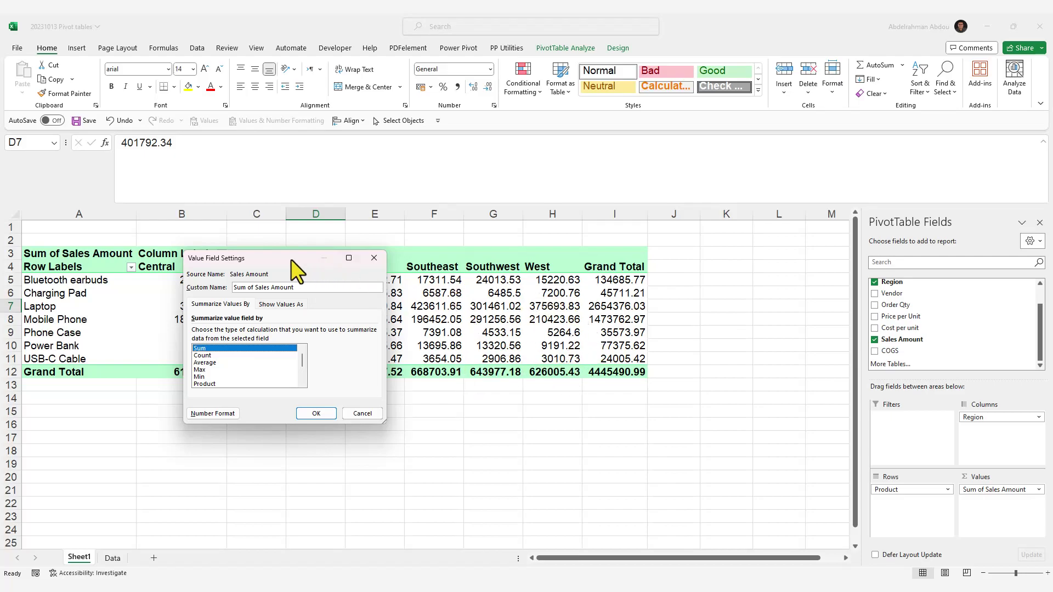
drag(290, 259, 328, 247)
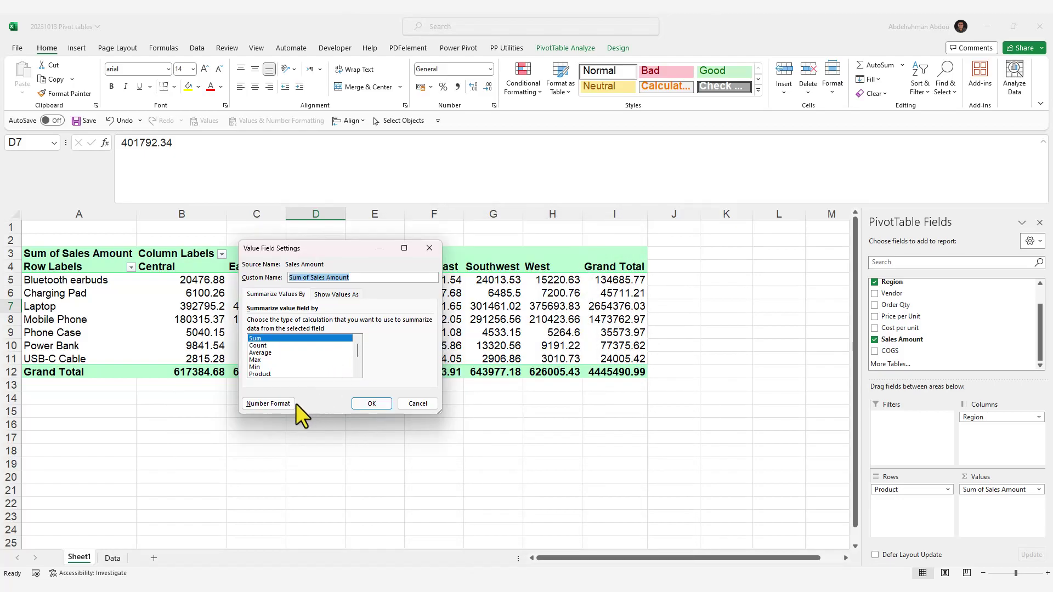
- Format Sum of Sales Amount as $ English (United States) currency with 0 decimal places
click(282, 406)
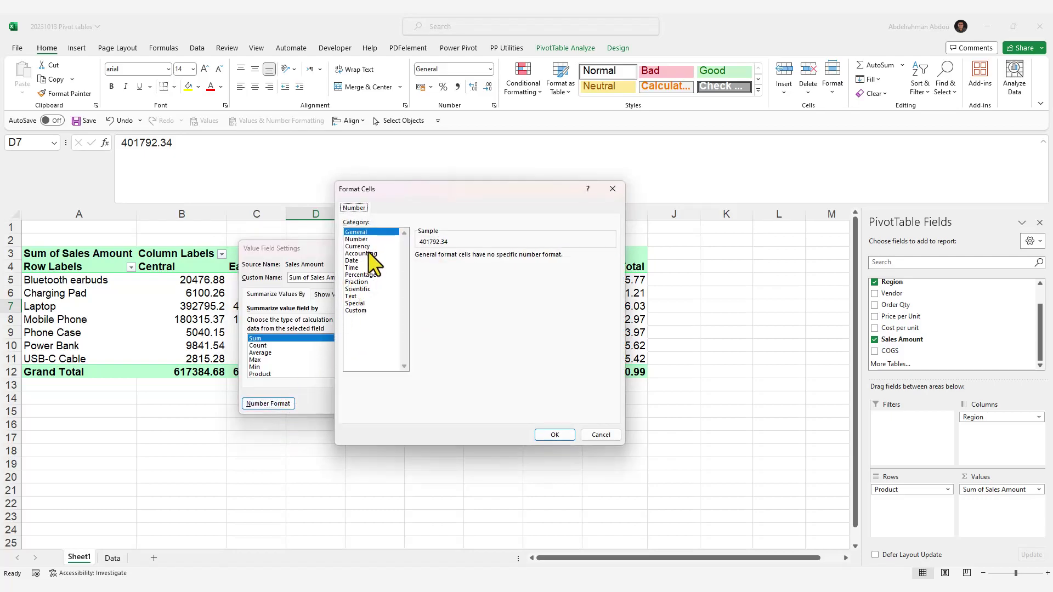
click(371, 246)
click(466, 269)
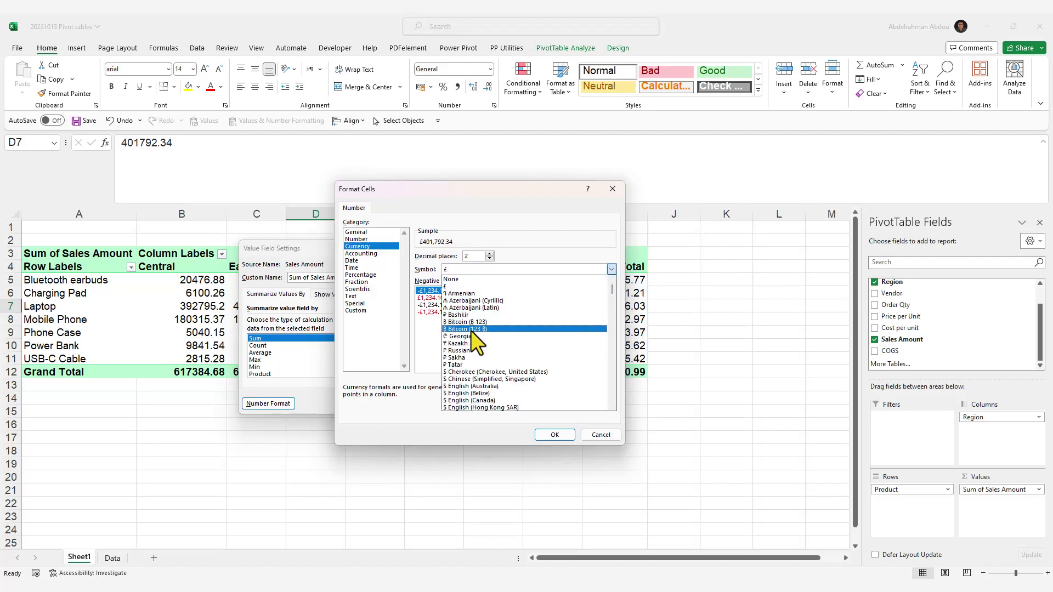
scroll(508, 330, down, 2)
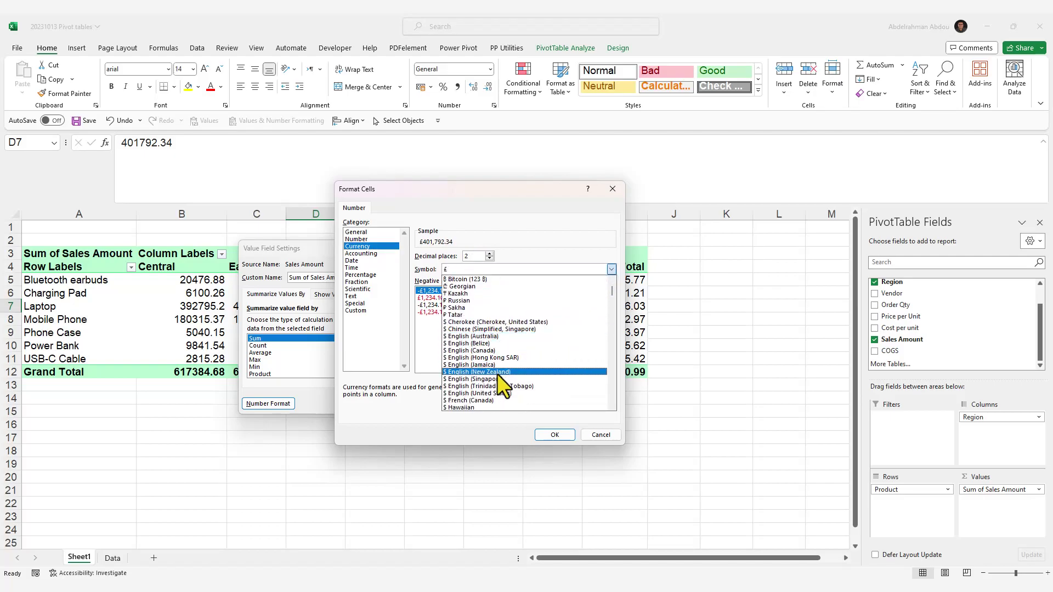
click(497, 393)
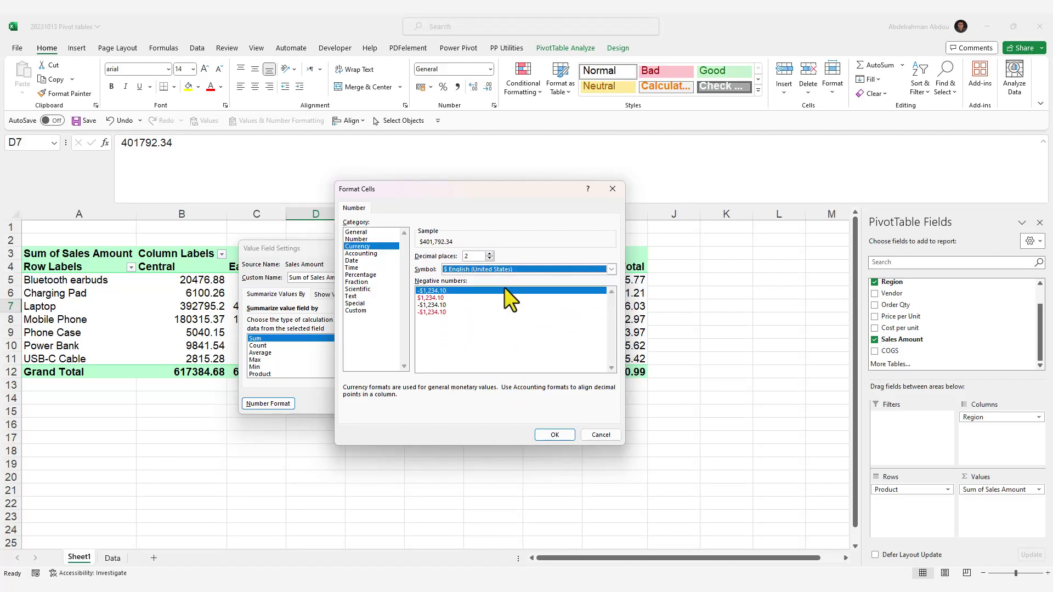
click(489, 259)
click(488, 259)
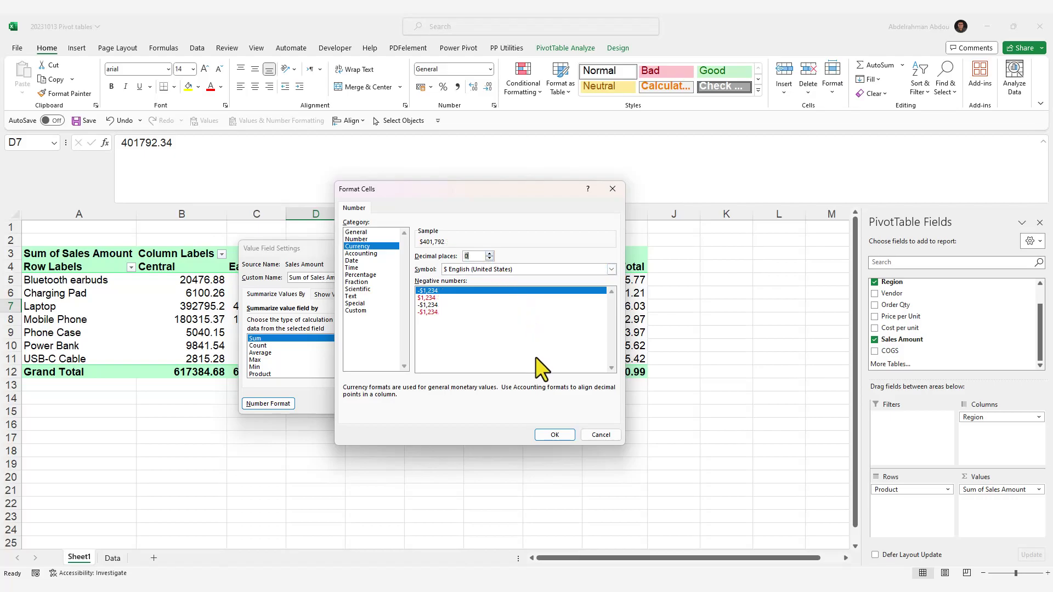
click(554, 435)
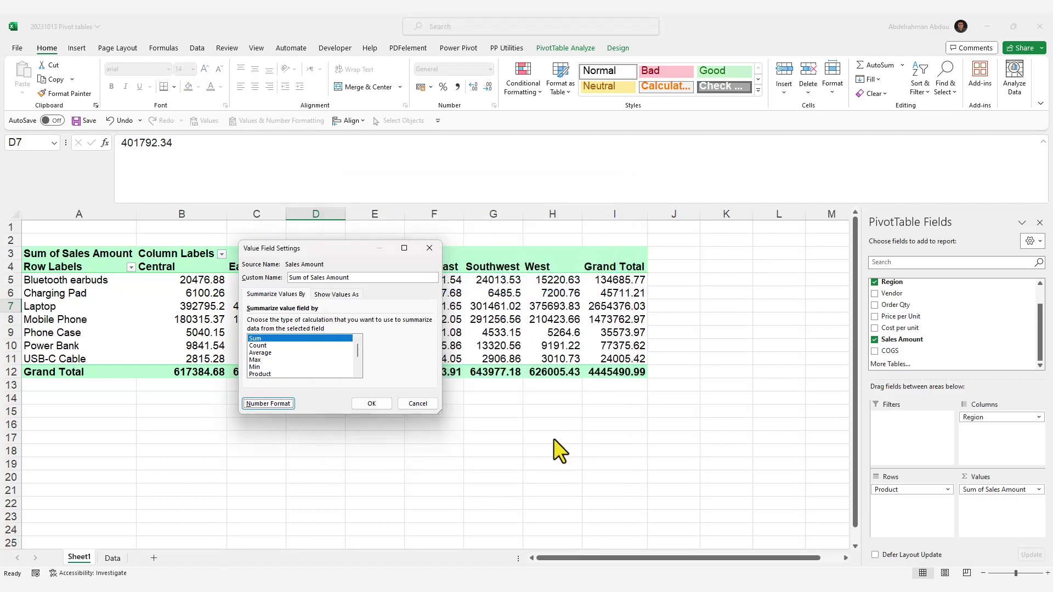
click(367, 406)
click(458, 293)
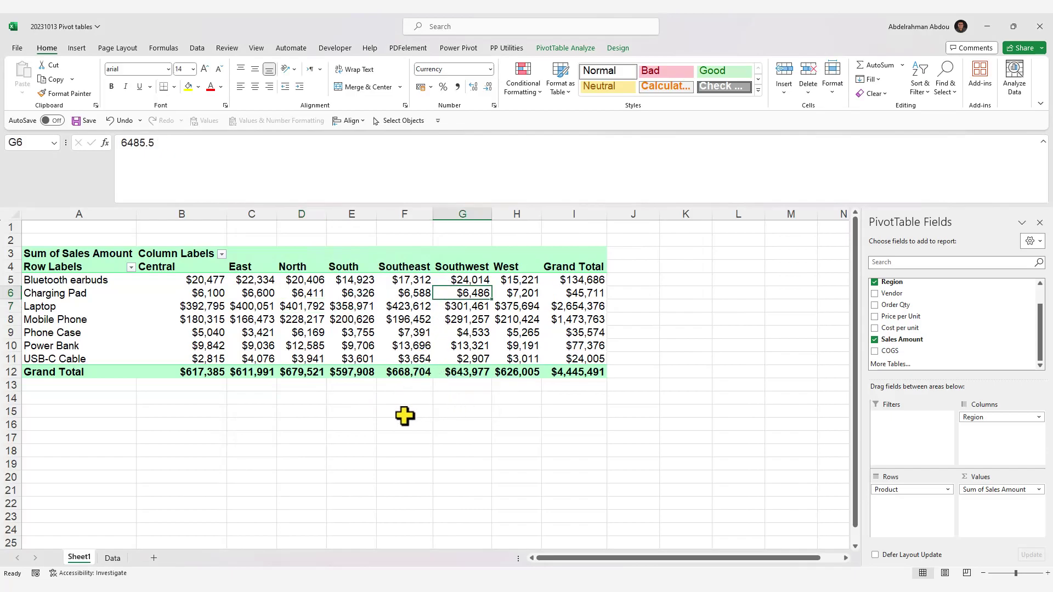
click(404, 328)
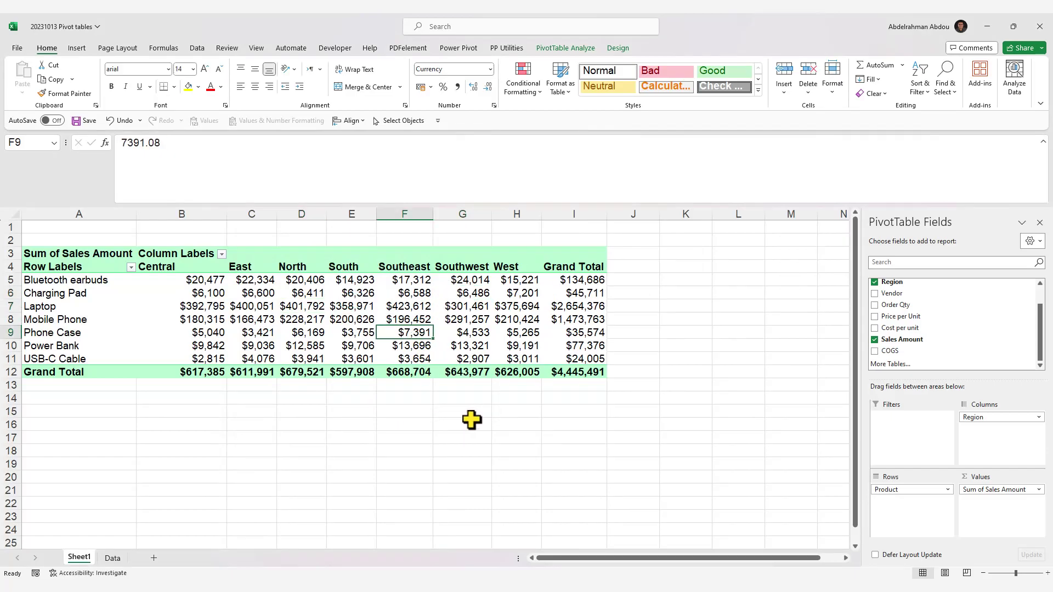
mouse_move(465, 347)
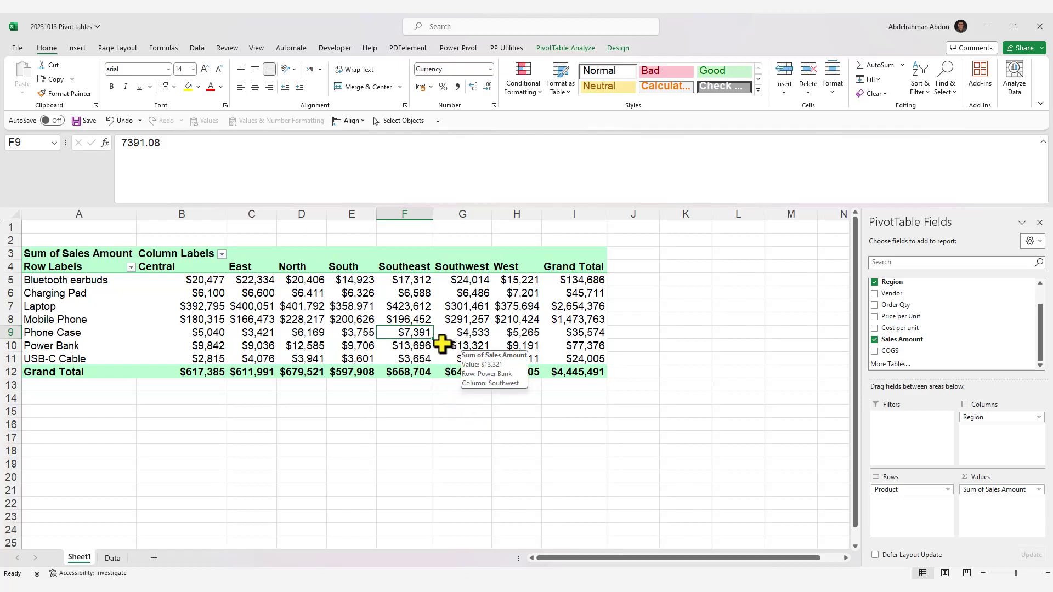
click(407, 325)
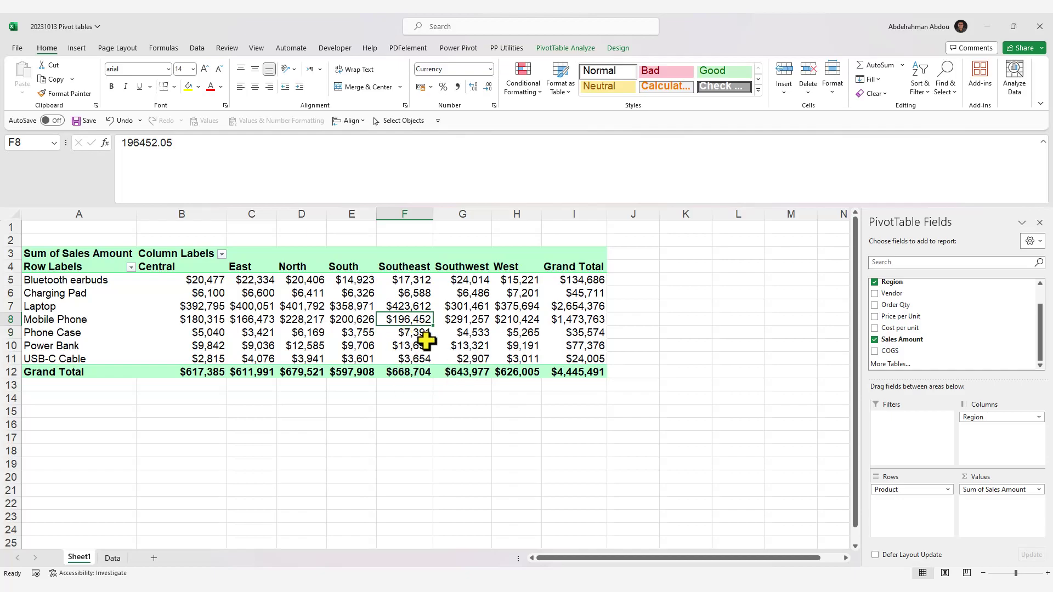
mouse_move(421, 343)
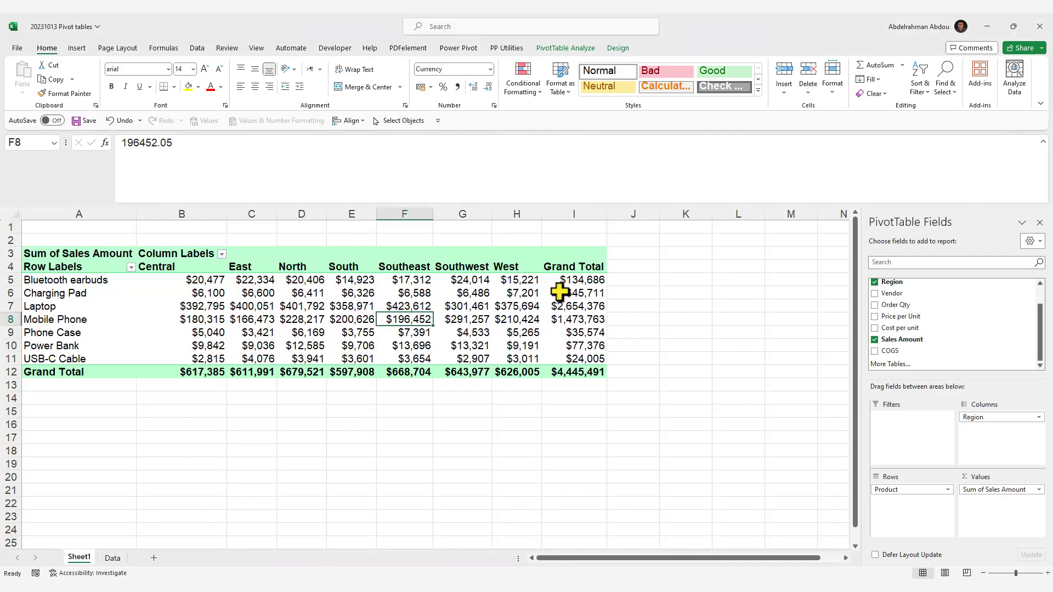
drag(580, 280, 571, 357)
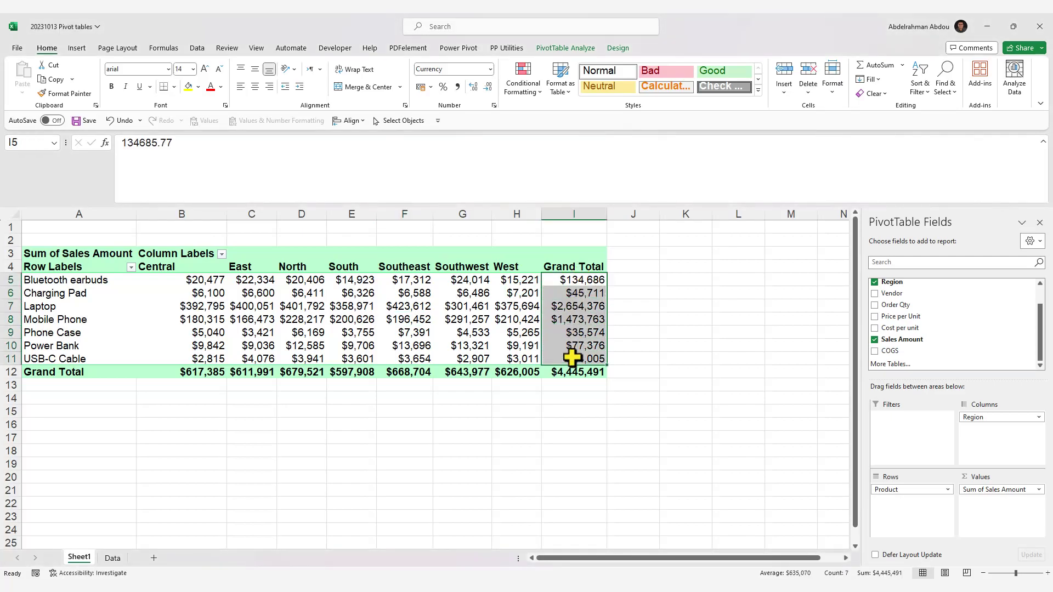
click(584, 304)
drag(580, 279, 568, 355)
click(567, 355)
click(571, 372)
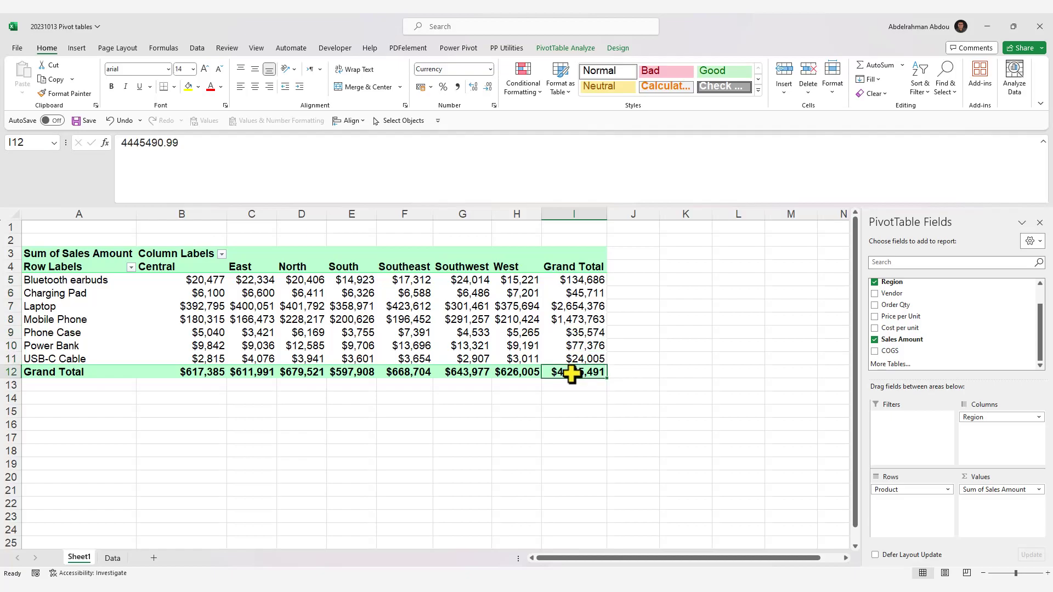
drag(527, 372, 179, 378)
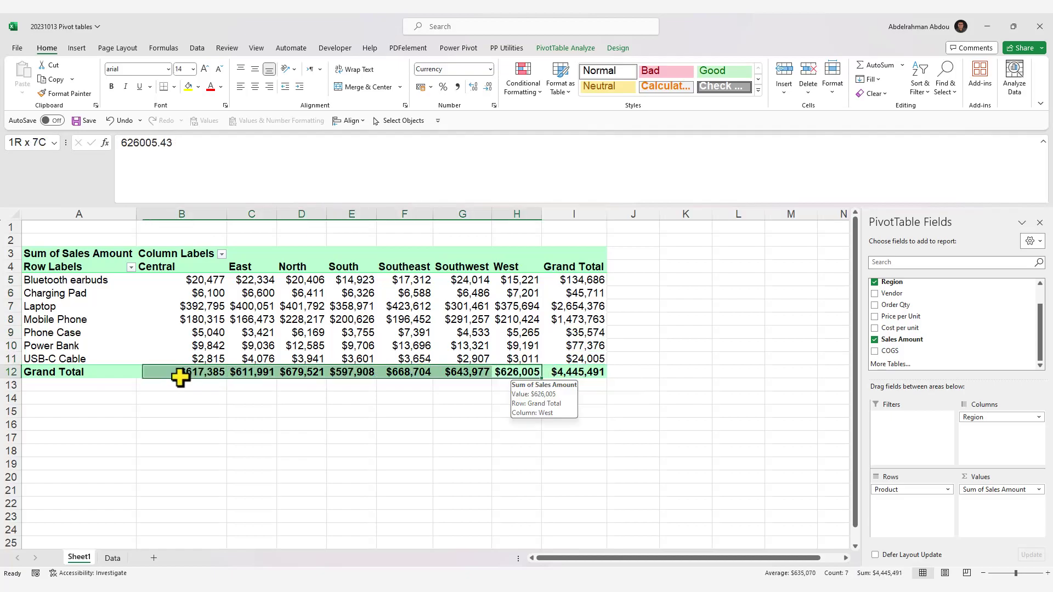
click(180, 380)
click(571, 372)
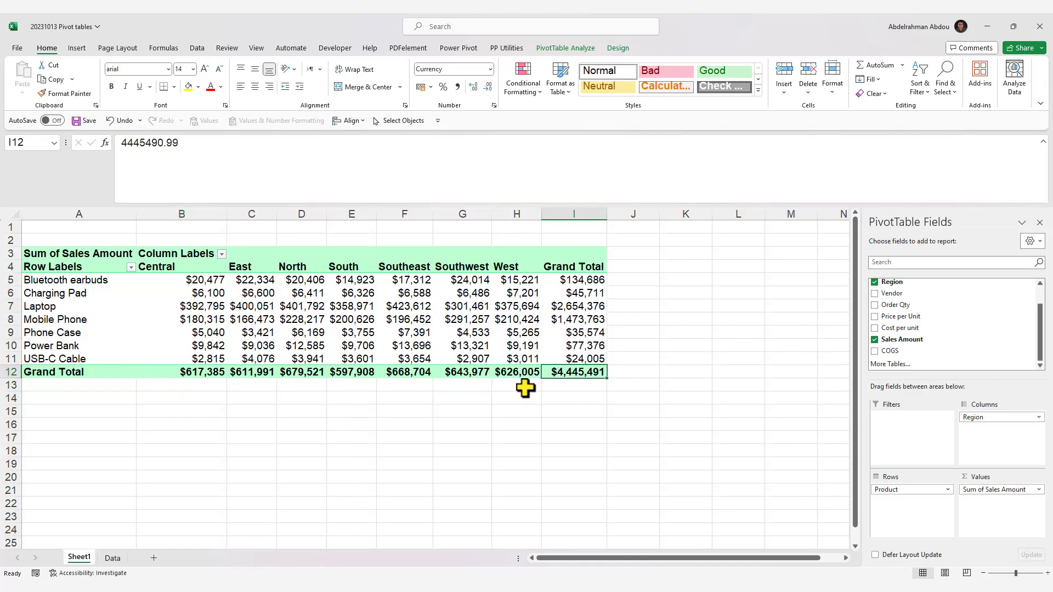
click(538, 306)
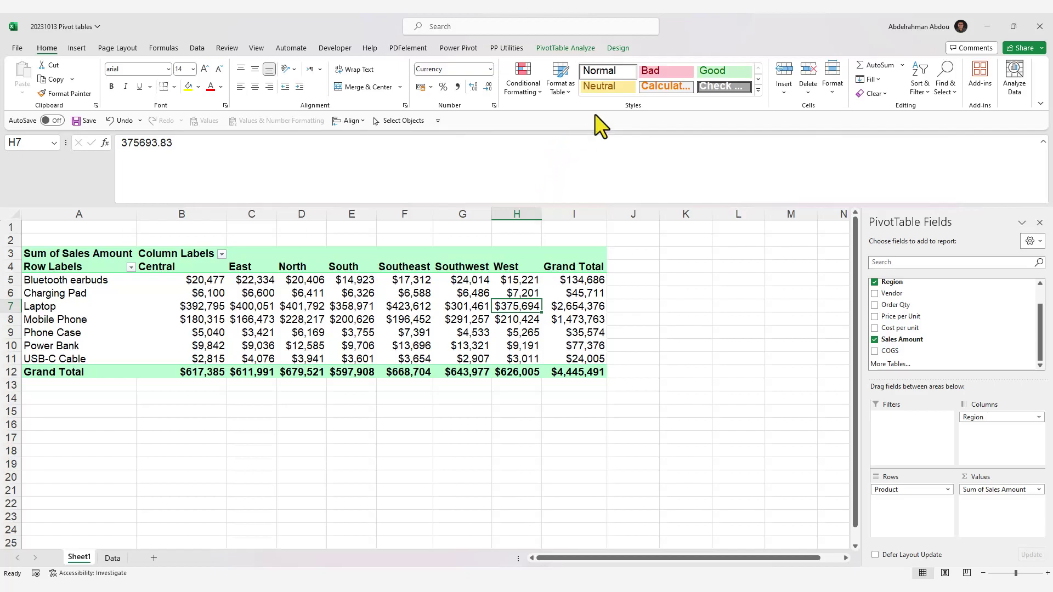
- Cycle through the Grand Totals options on PivotTable Design, leaving them on for rows and columns
click(614, 48)
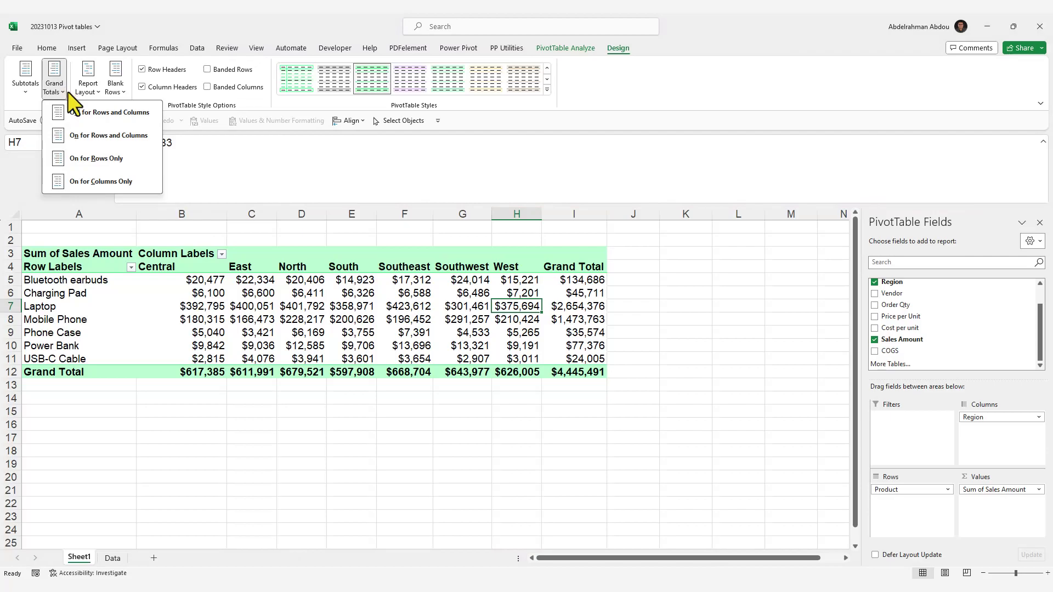
click(98, 116)
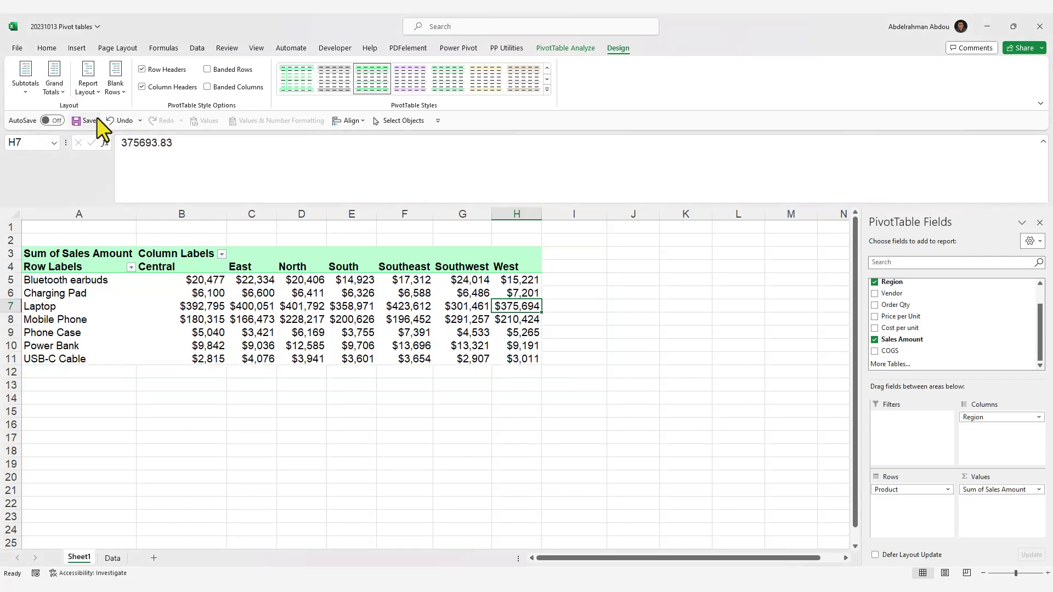
click(54, 82)
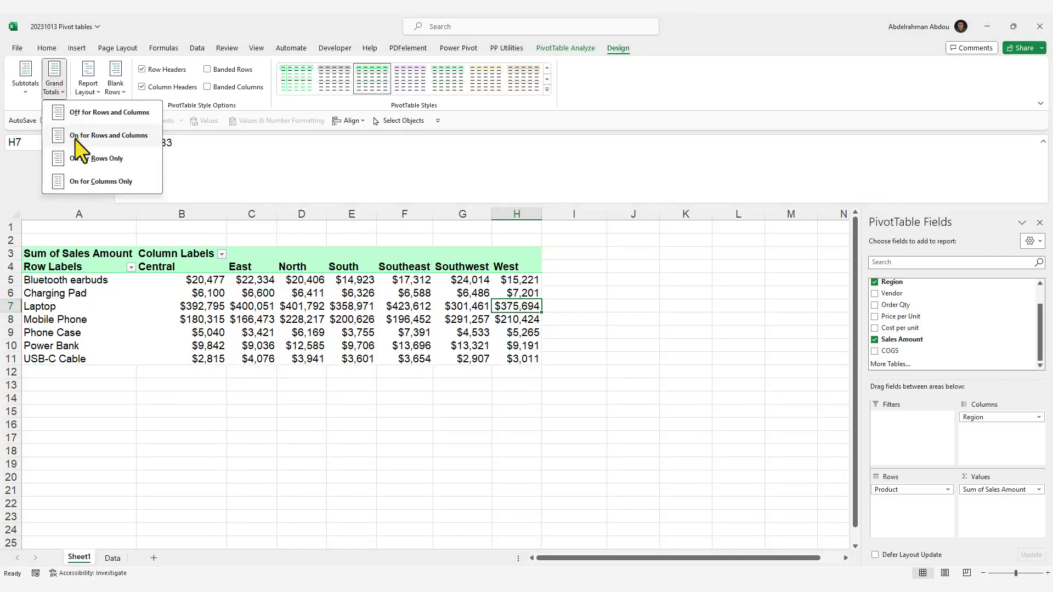
click(74, 138)
click(59, 91)
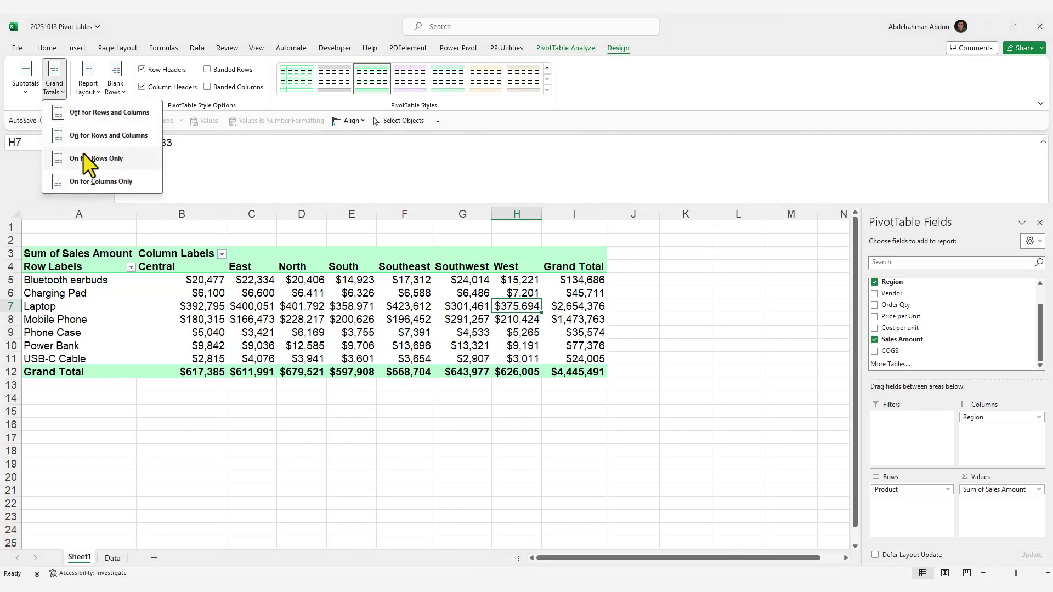
click(84, 157)
click(46, 93)
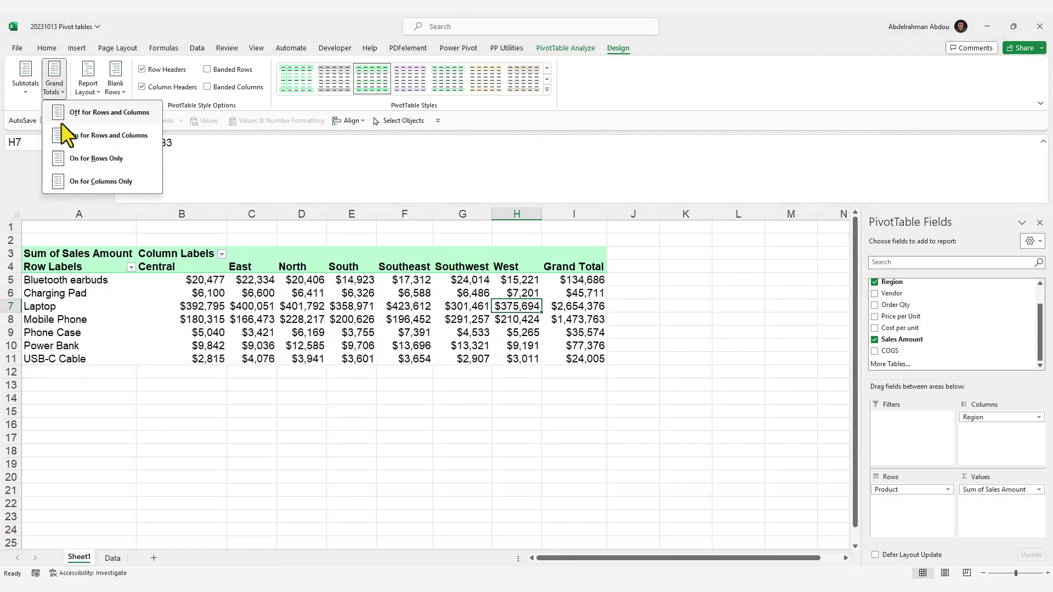
click(66, 182)
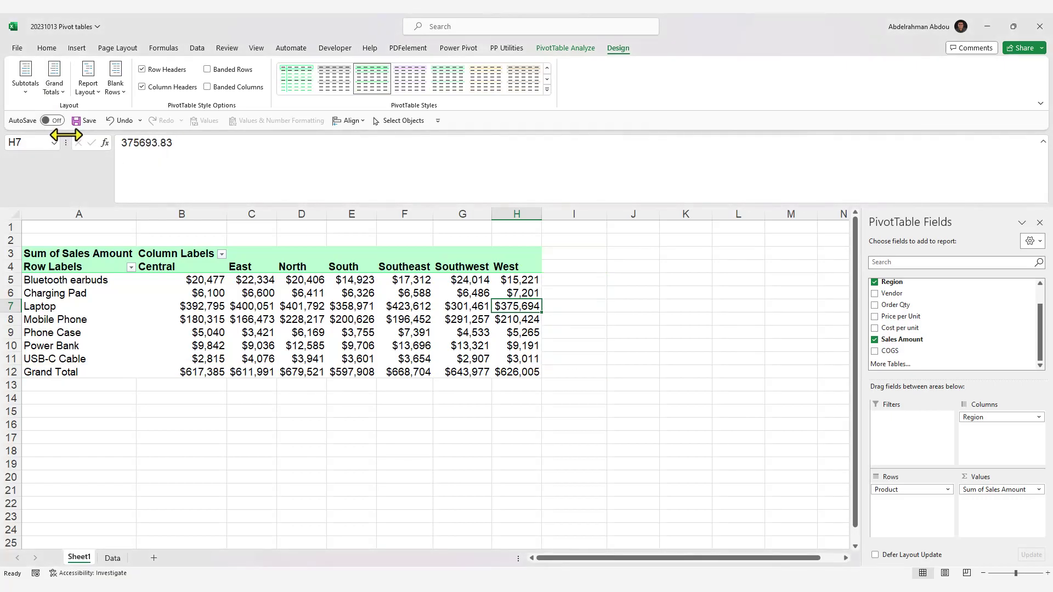
click(59, 88)
click(75, 136)
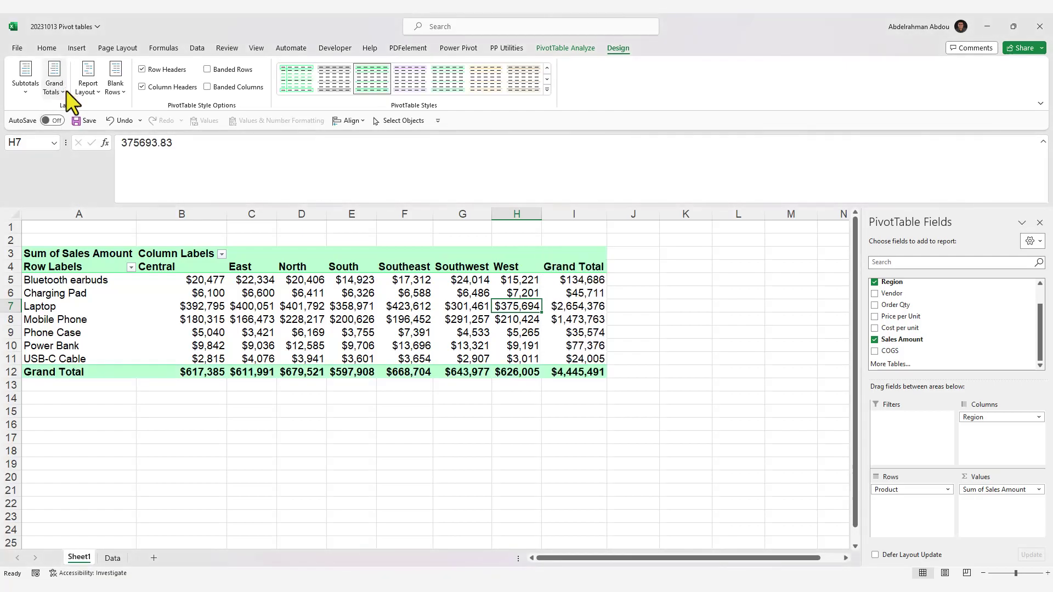
click(27, 88)
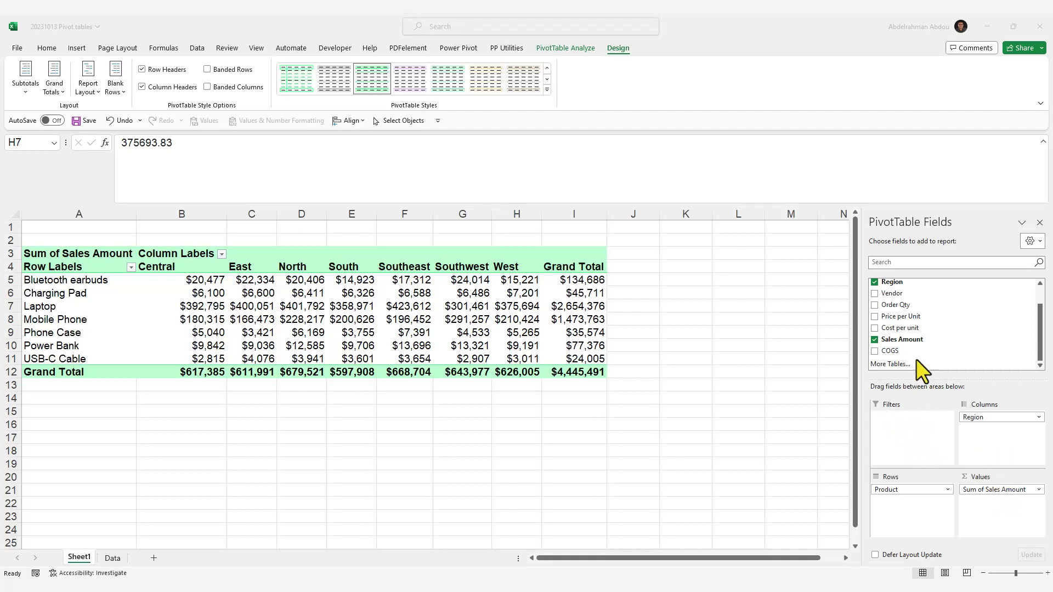
- Filter the PivotTable by Vendor set to CyberEdge, dropping the Grand Total to $428,158
drag(893, 290, 893, 301)
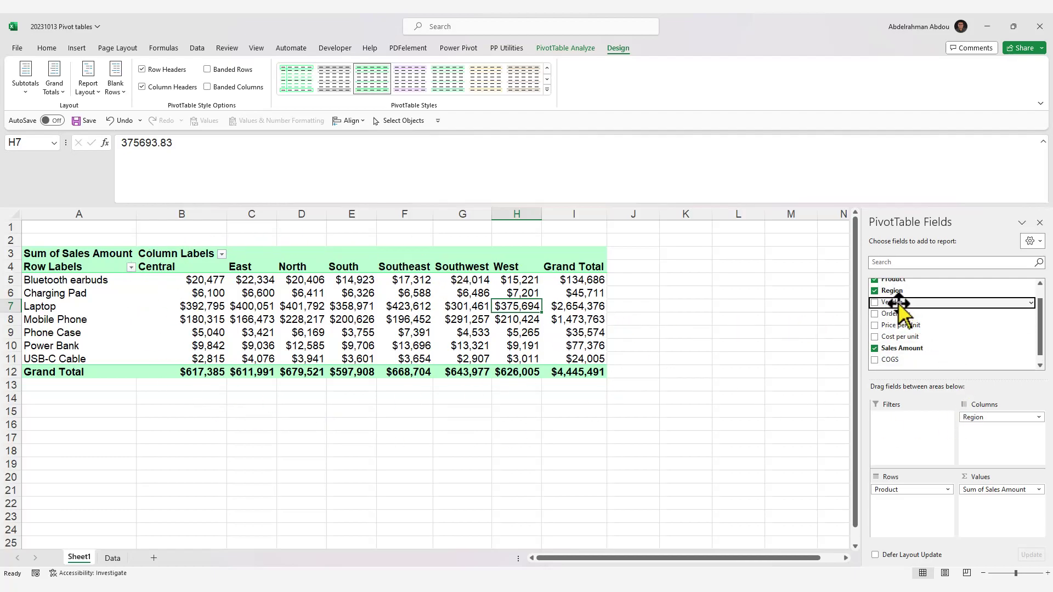
drag(898, 304, 906, 444)
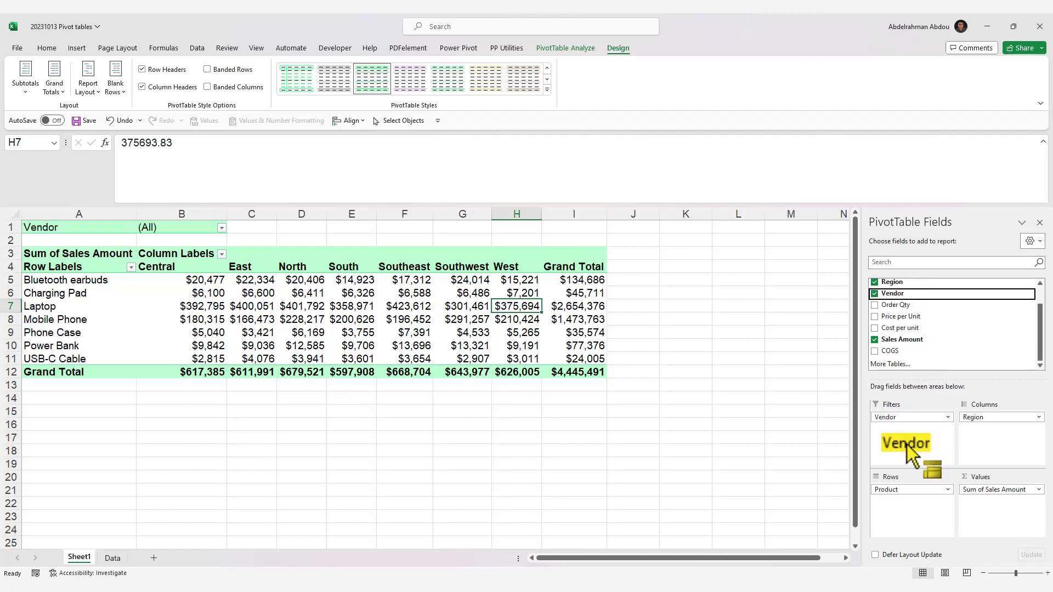
click(221, 227)
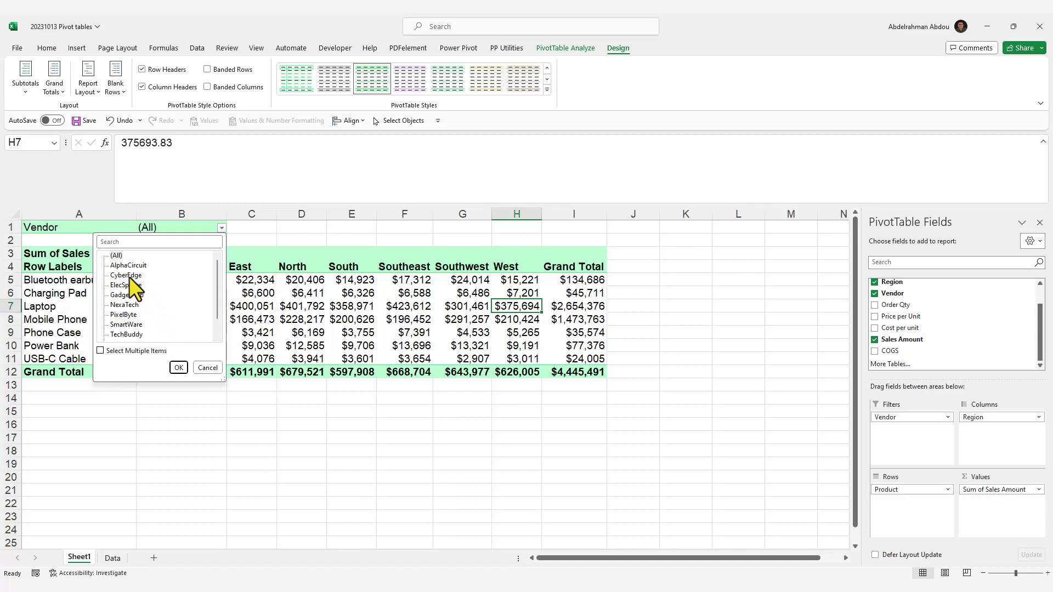
click(129, 275)
click(180, 366)
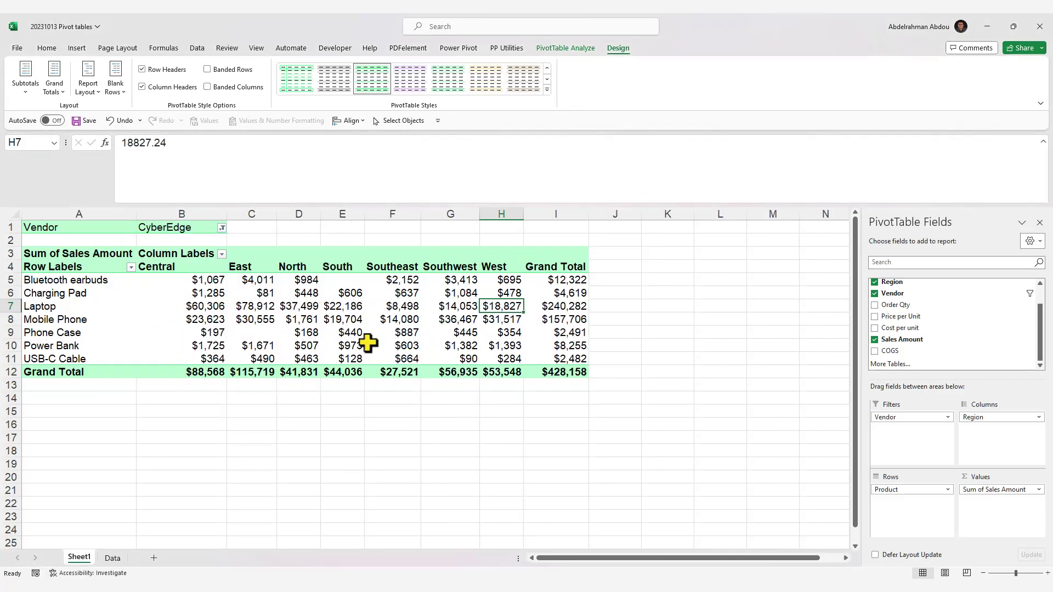
click(392, 294)
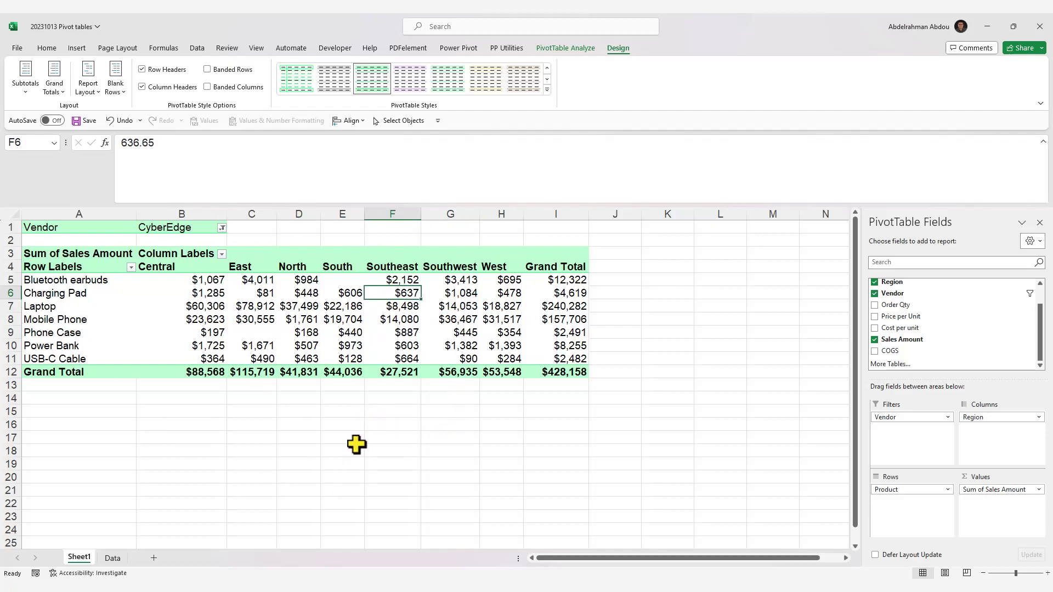
- Widen the B1 Vendor filter from CyberEdge alone to several vendors, making the Grand Total $1,237,294
click(317, 294)
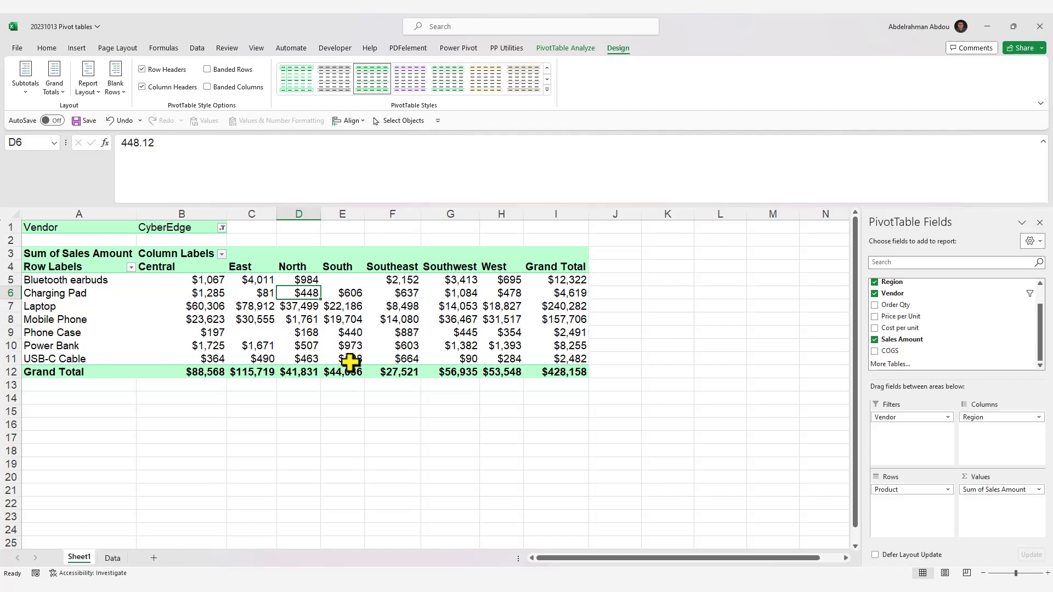
click(221, 227)
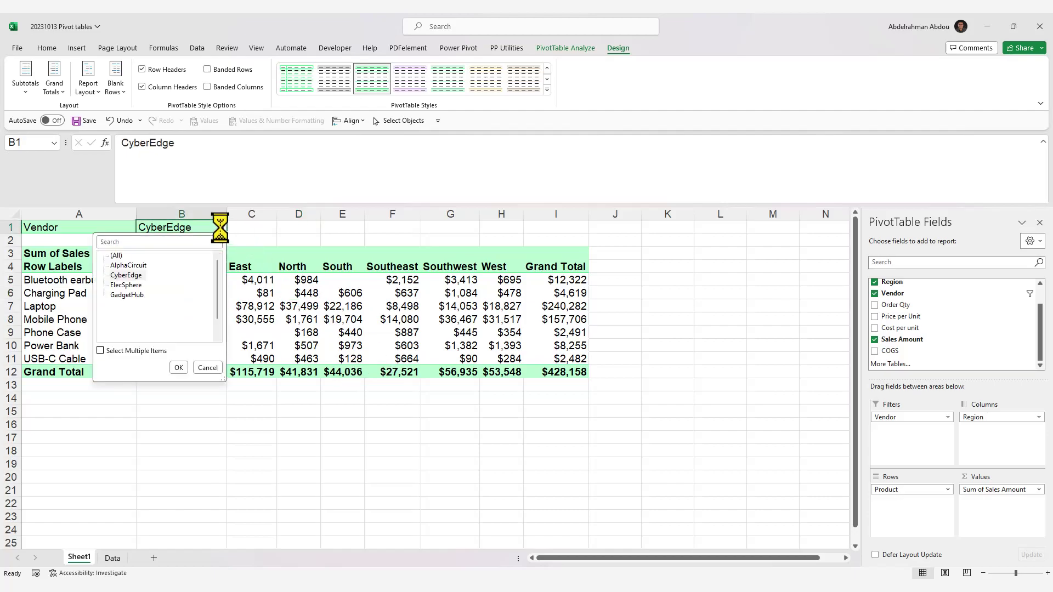
click(100, 350)
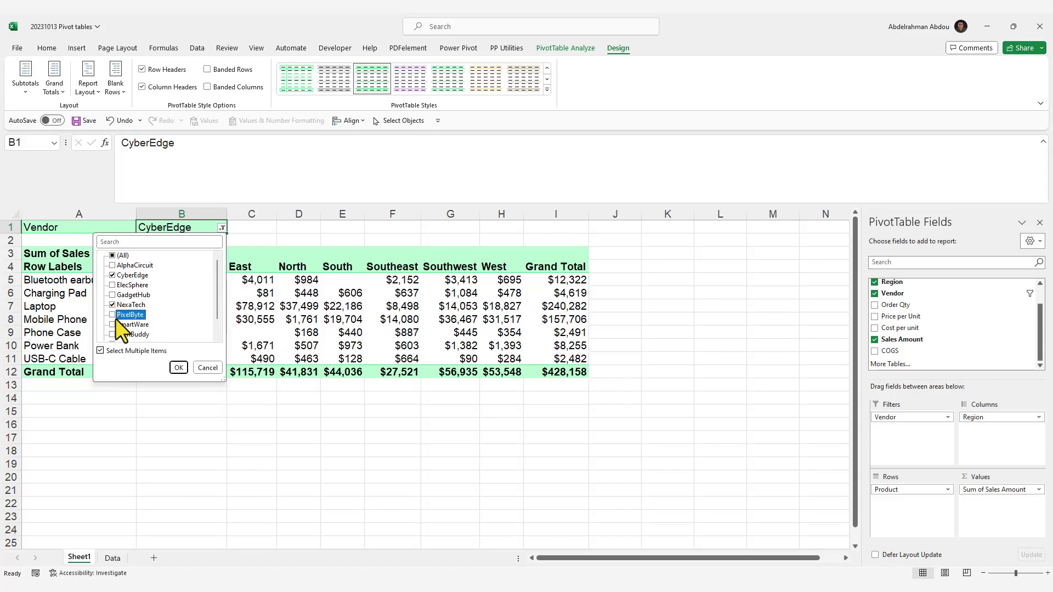
click(178, 367)
click(254, 293)
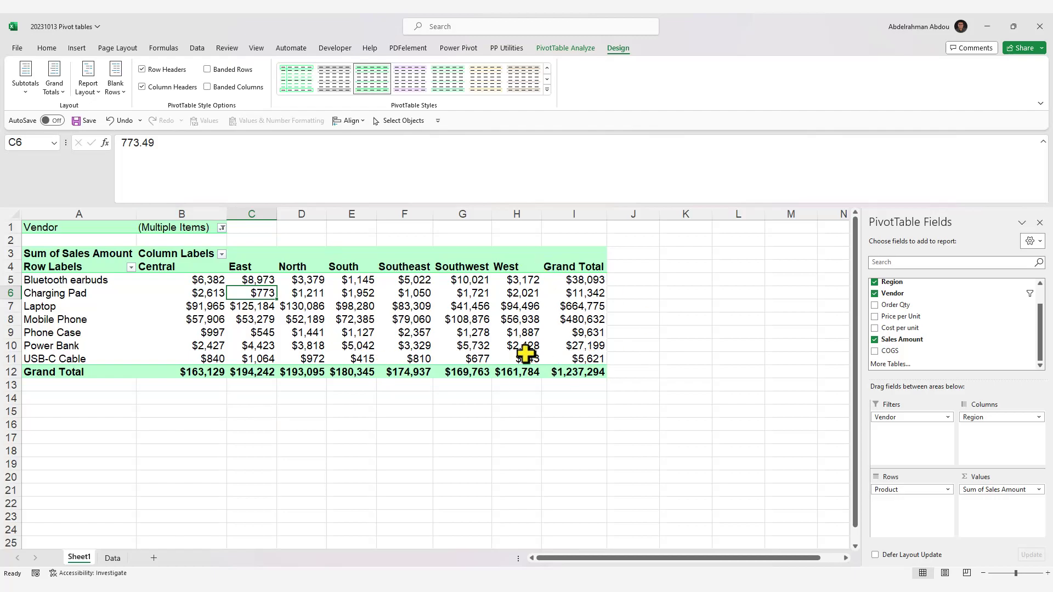
click(291, 306)
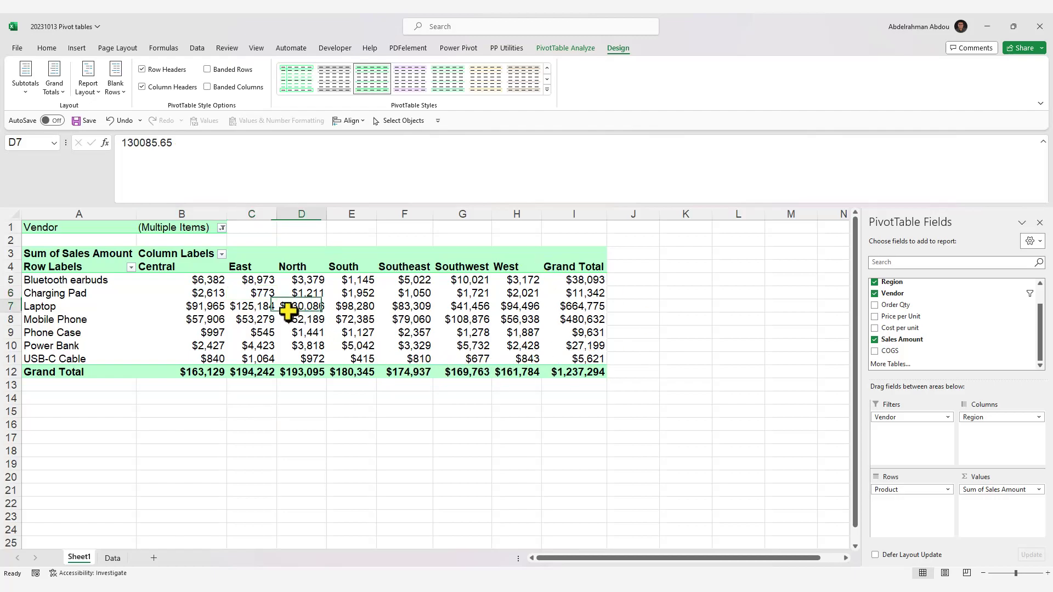
mouse_move(334, 340)
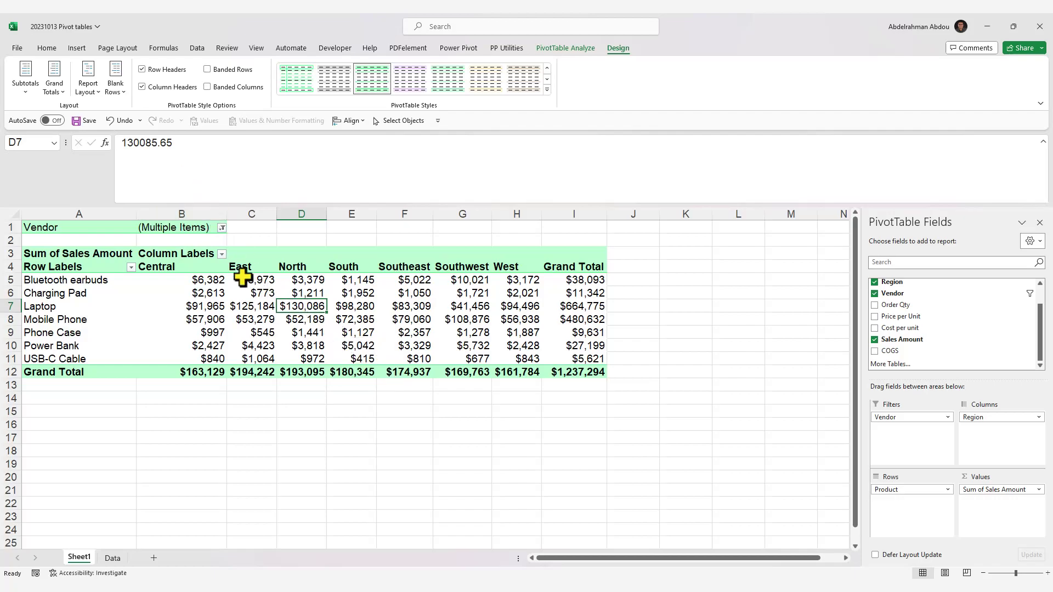
click(84, 48)
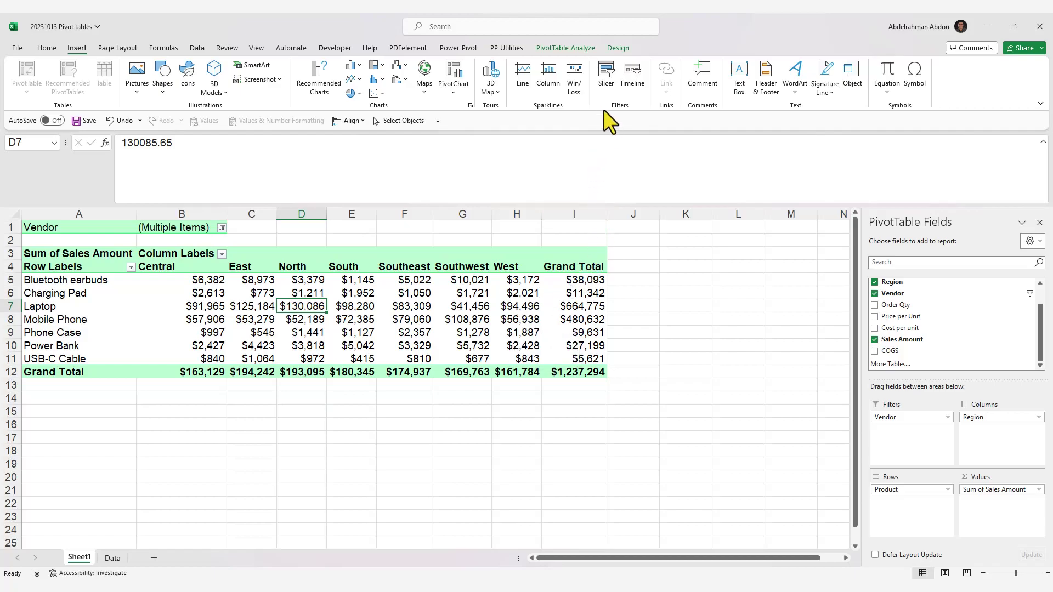
- Insert a Vendor slicer, enlarge it to list every vendor, and select SmartWare
click(607, 77)
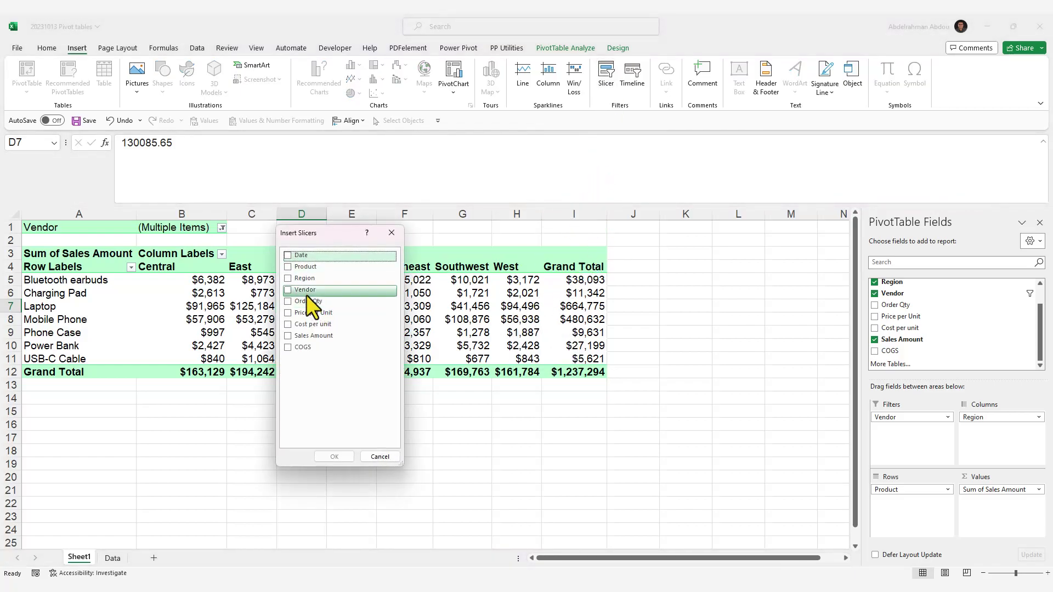
click(288, 289)
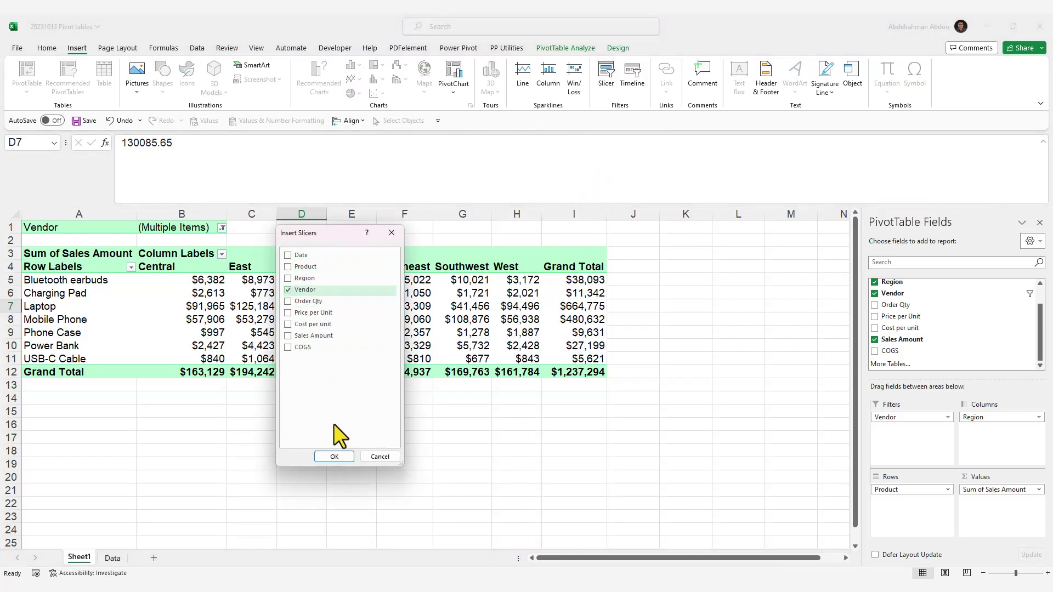
click(334, 456)
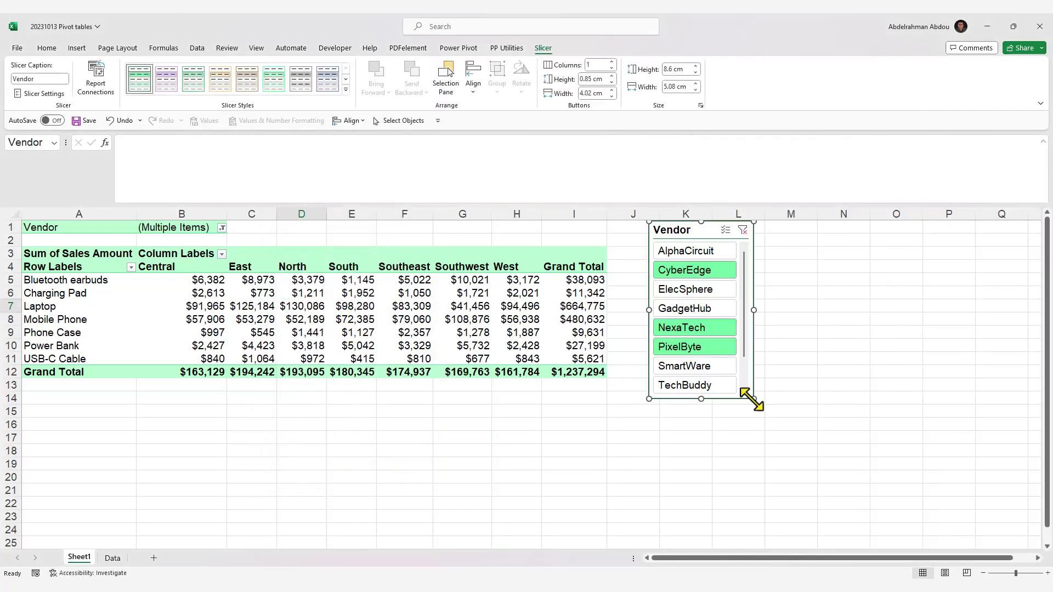
drag(754, 398, 816, 447)
click(715, 367)
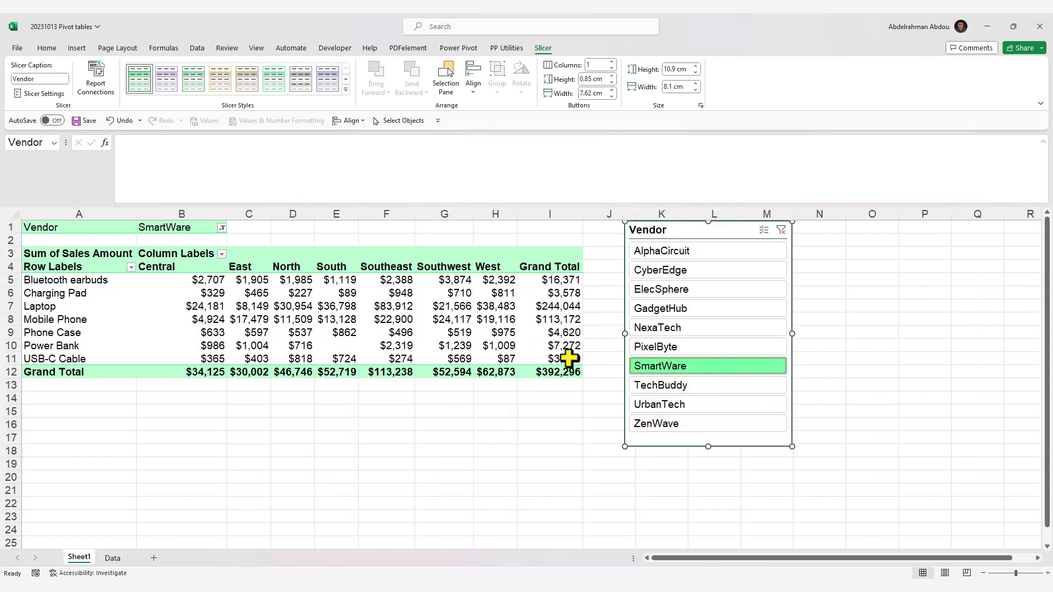
click(495, 306)
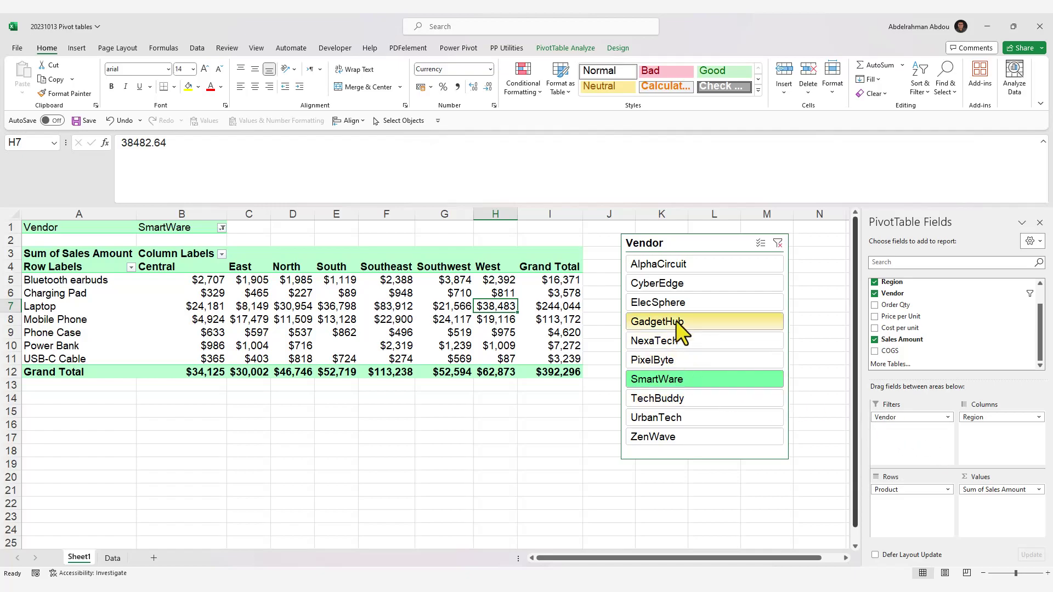
- Filter the slicer to single vendors in turn: ElecSphere, GadgetHub, PixelByte, SmartWare, TechBuddy, then ElecSphere
click(707, 304)
click(706, 327)
click(699, 360)
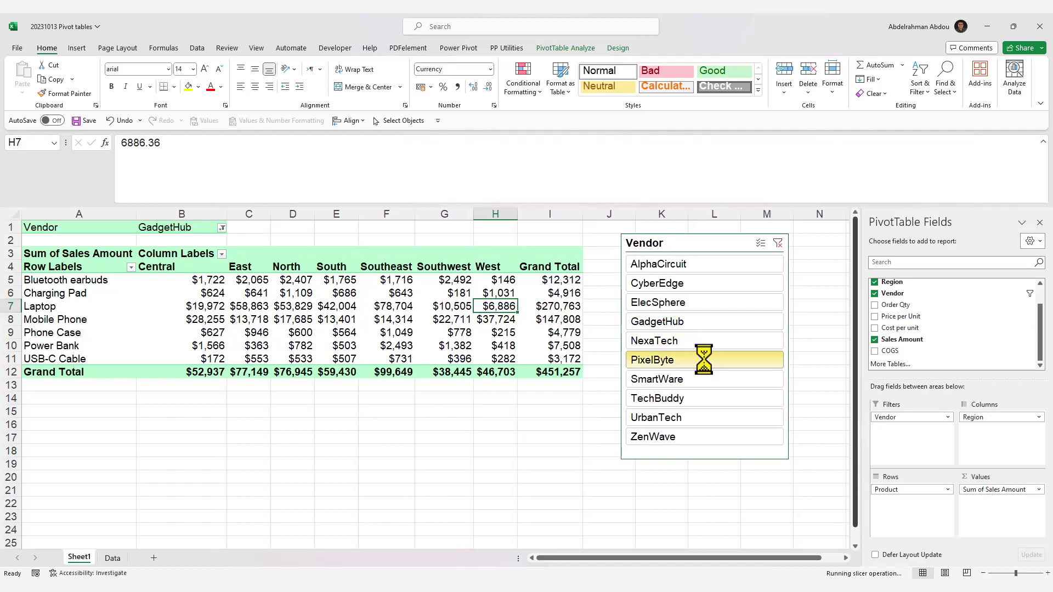
click(697, 384)
click(695, 401)
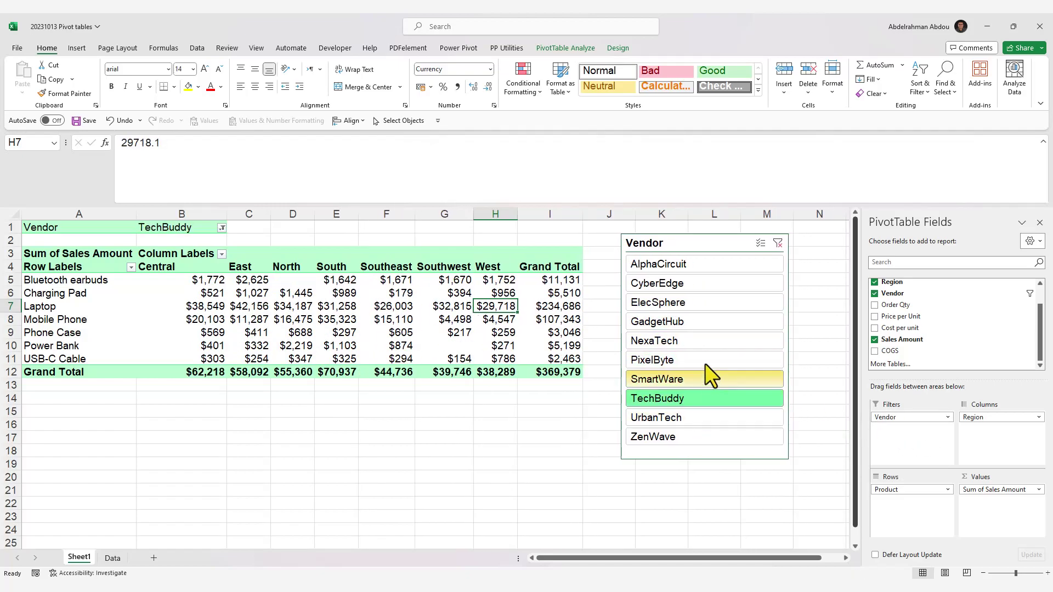
click(697, 303)
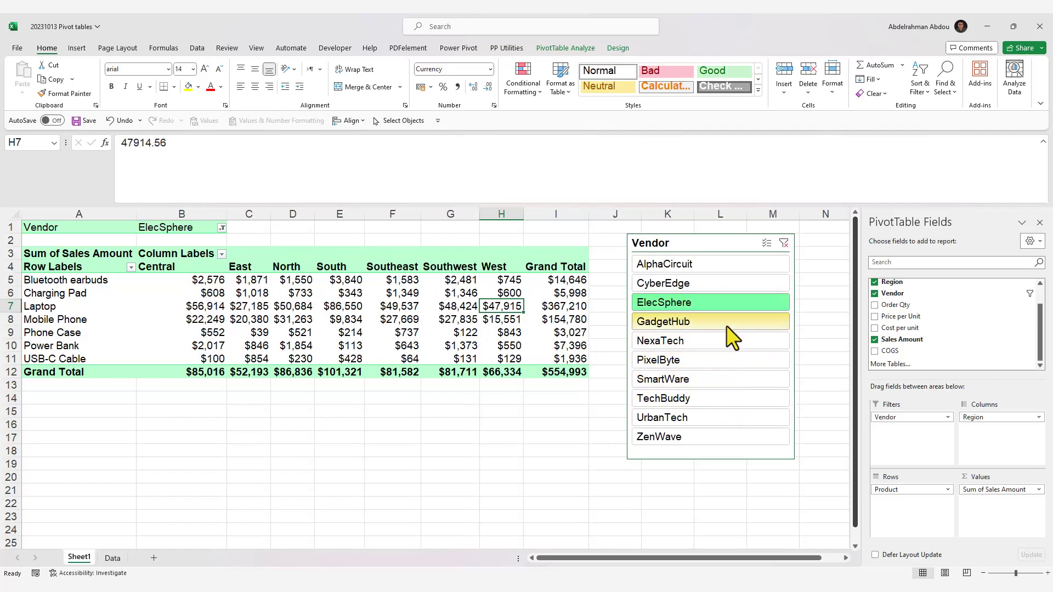
- Add PixelByte, TechBuddy and UrbanTech, then select the range CyberEdge through TechBuddy
ctrl+click(712, 364)
ctrl+click(703, 401)
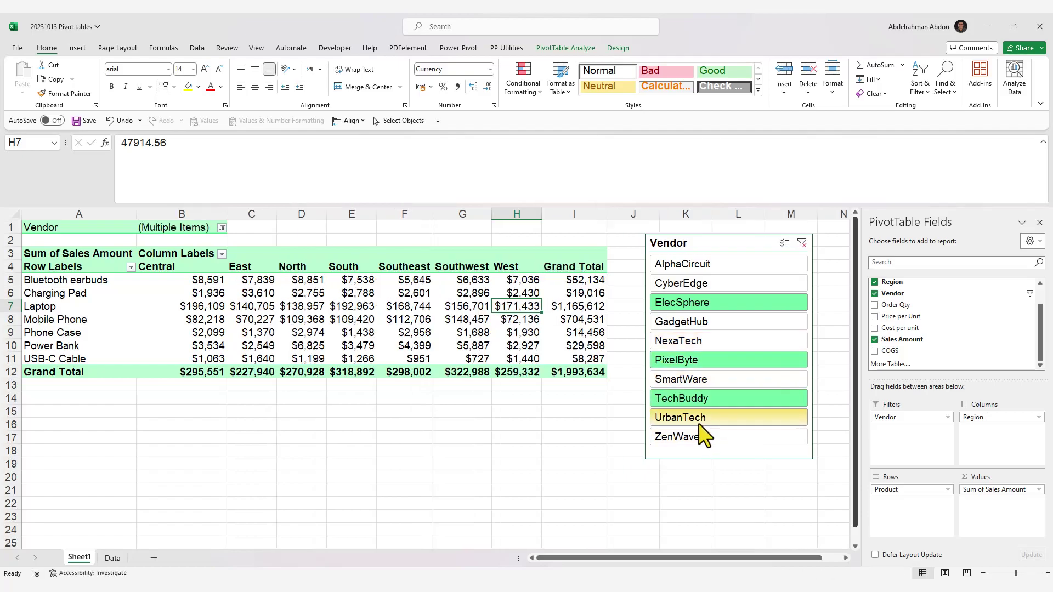
ctrl+click(699, 423)
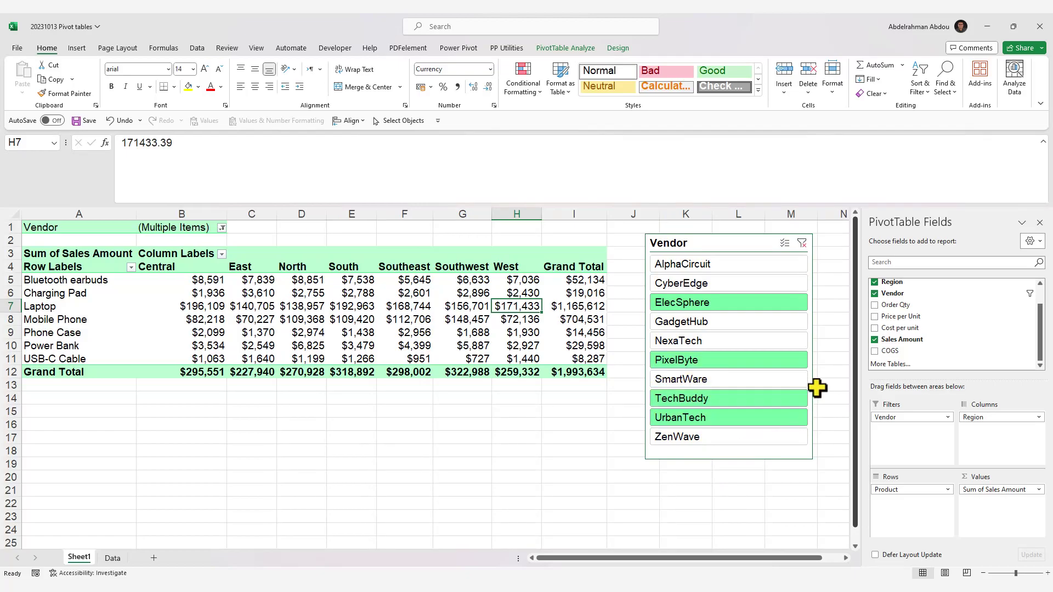
click(754, 284)
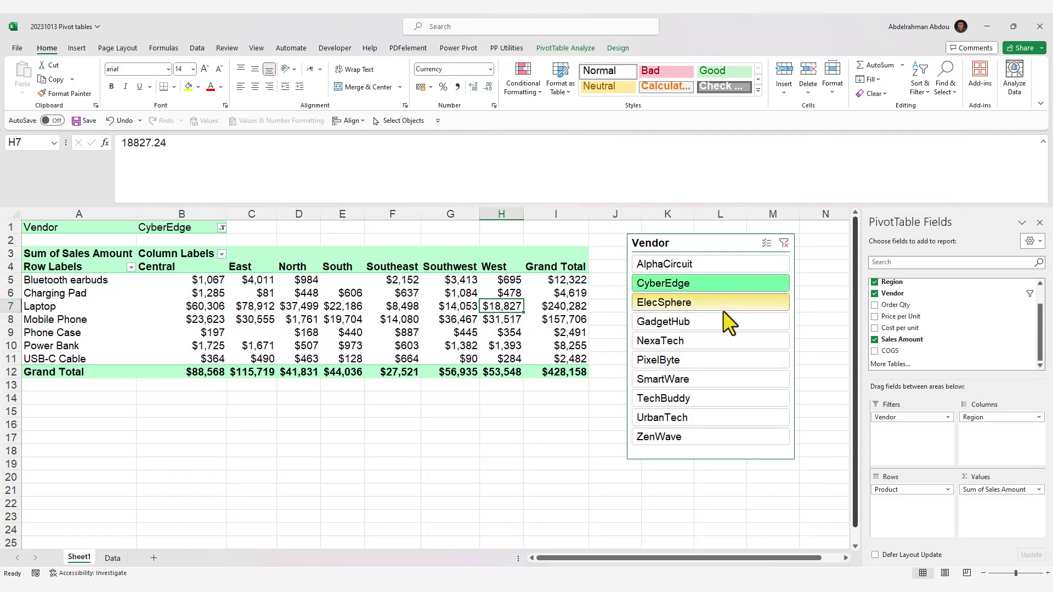
shift+click(716, 397)
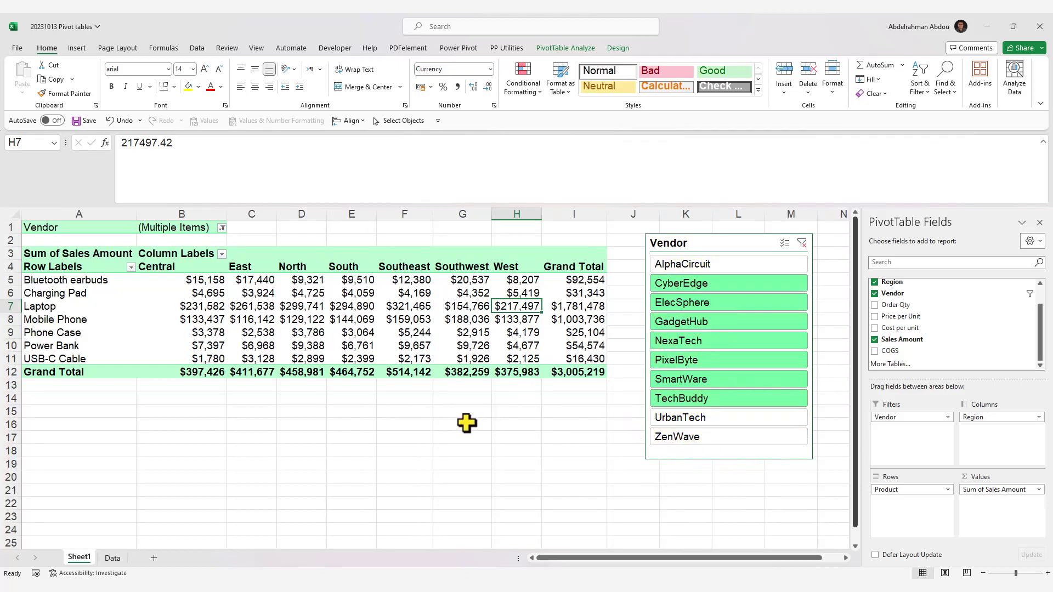
- Drop Region from Columns and add Sales Amount to Values again as Sum of Sales Amount2
drag(981, 416, 523, 463)
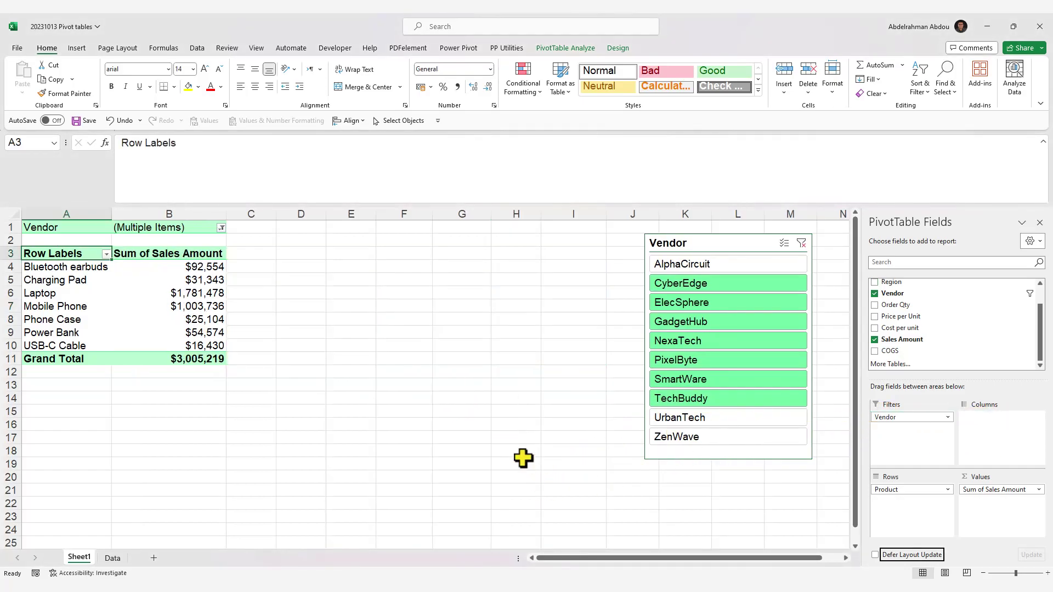
click(186, 282)
click(213, 306)
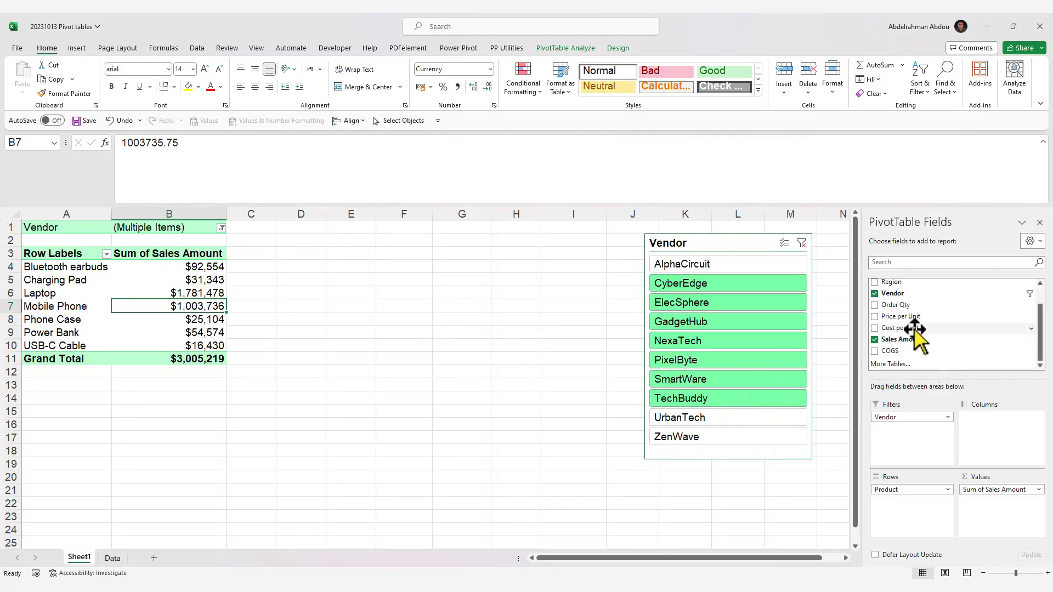
drag(916, 341, 1015, 516)
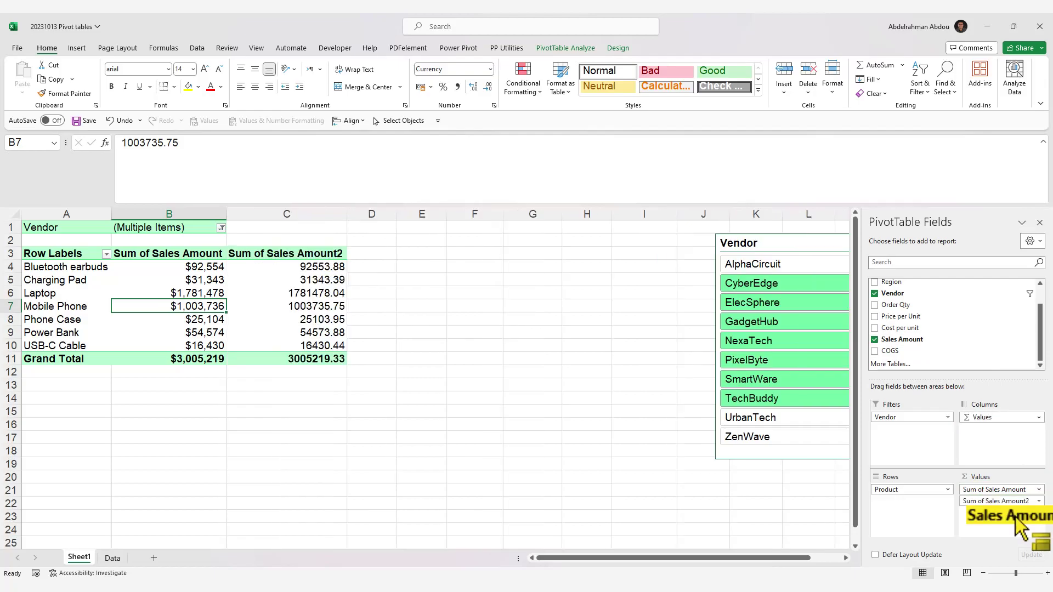
- Show Sum of Sales Amount2 as % of Grand Total and rename it '% of Sales Amount'
click(980, 501)
click(991, 488)
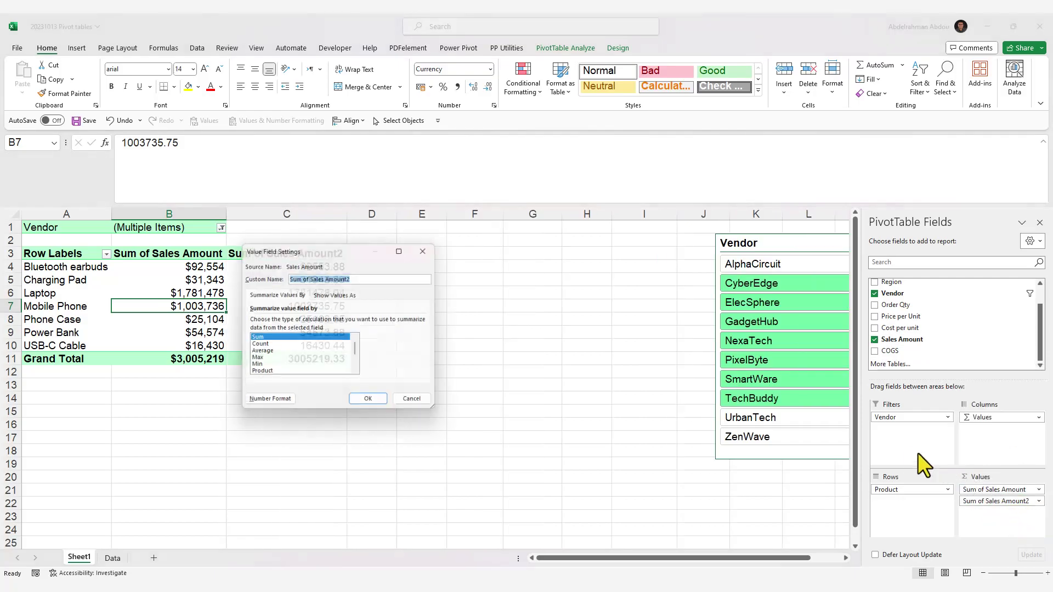
click(338, 294)
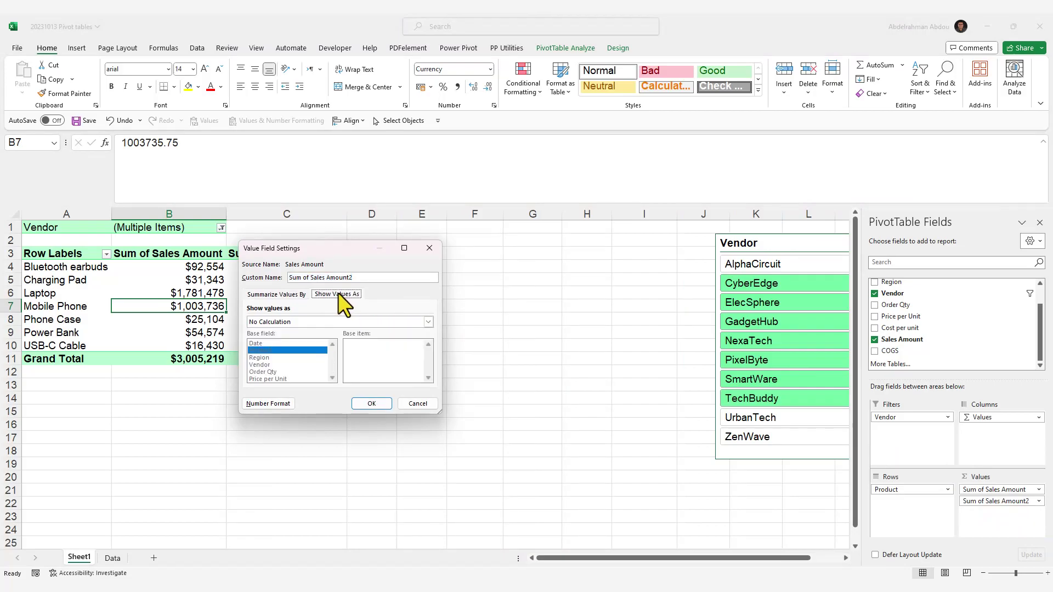
click(296, 320)
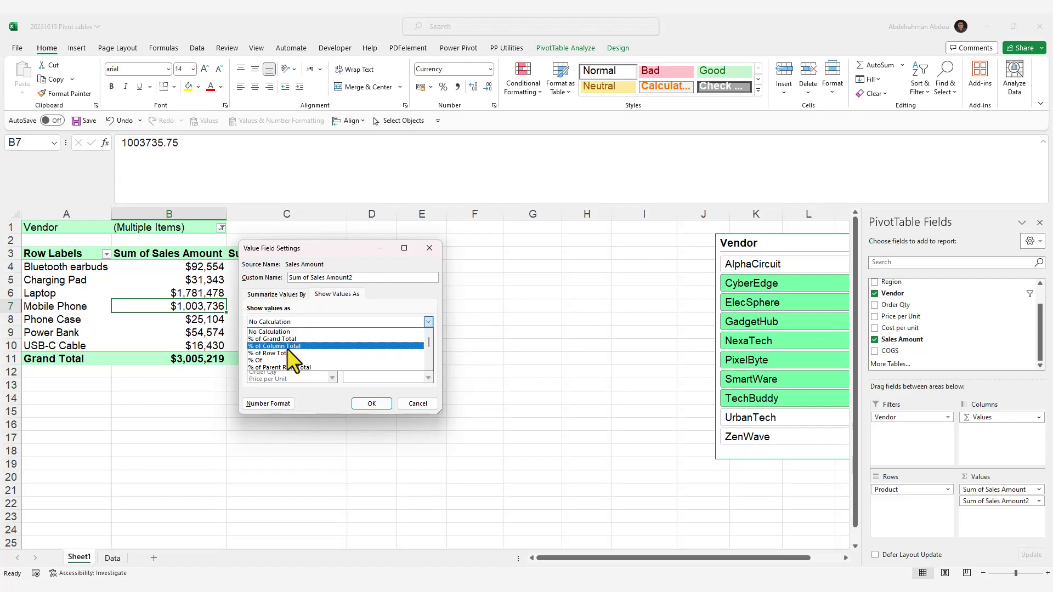
click(288, 339)
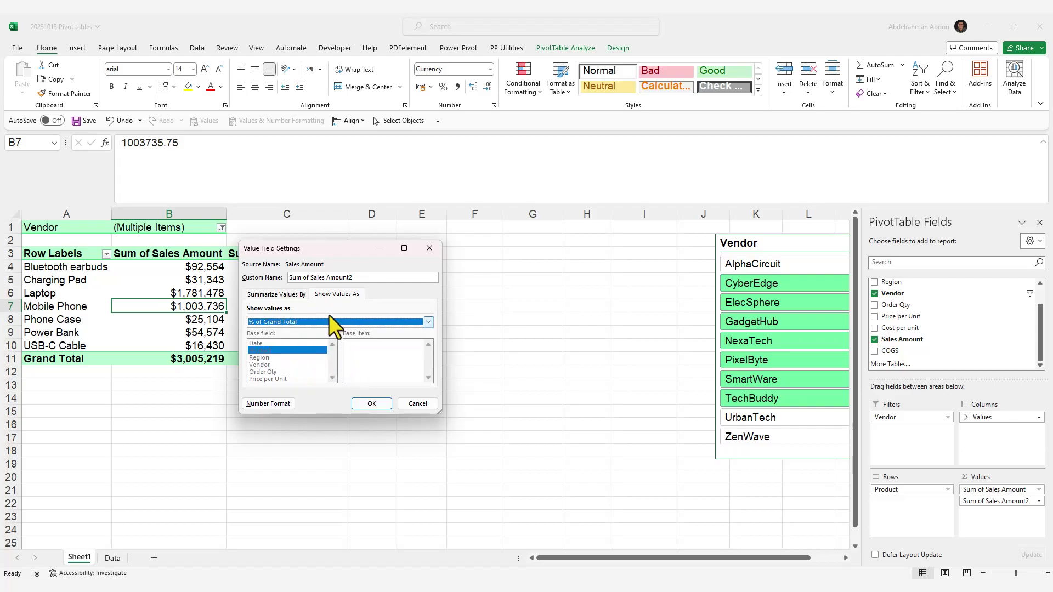
click(276, 294)
drag(327, 256, 456, 259)
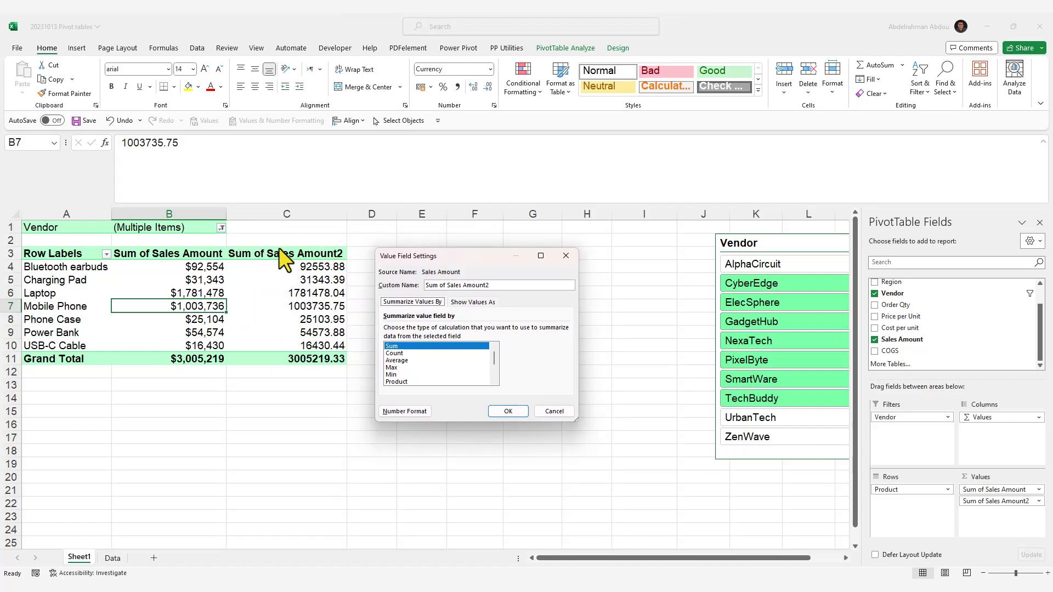
drag(495, 285, 378, 292)
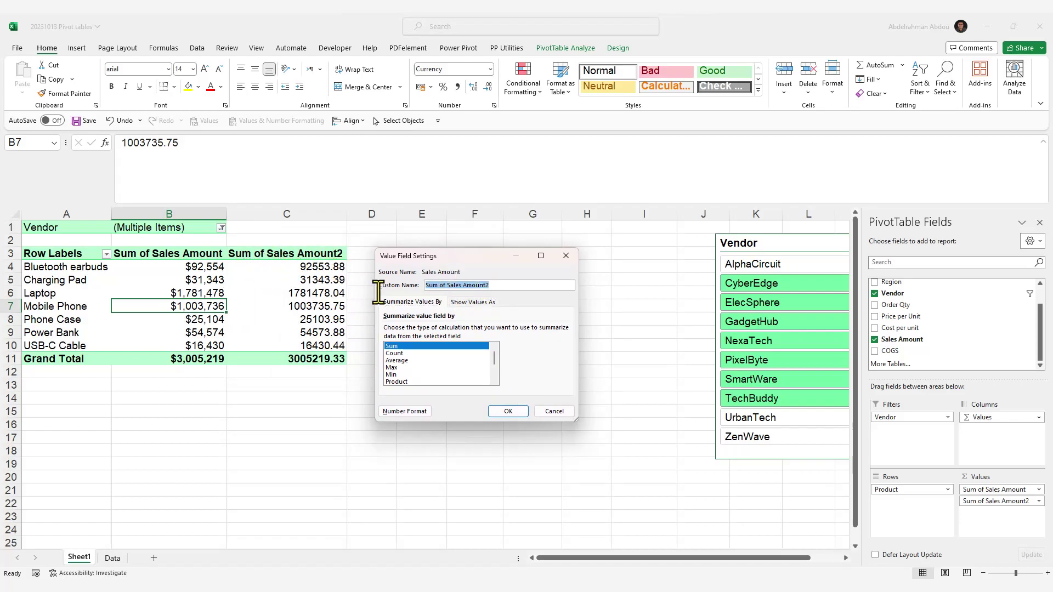
text(% )
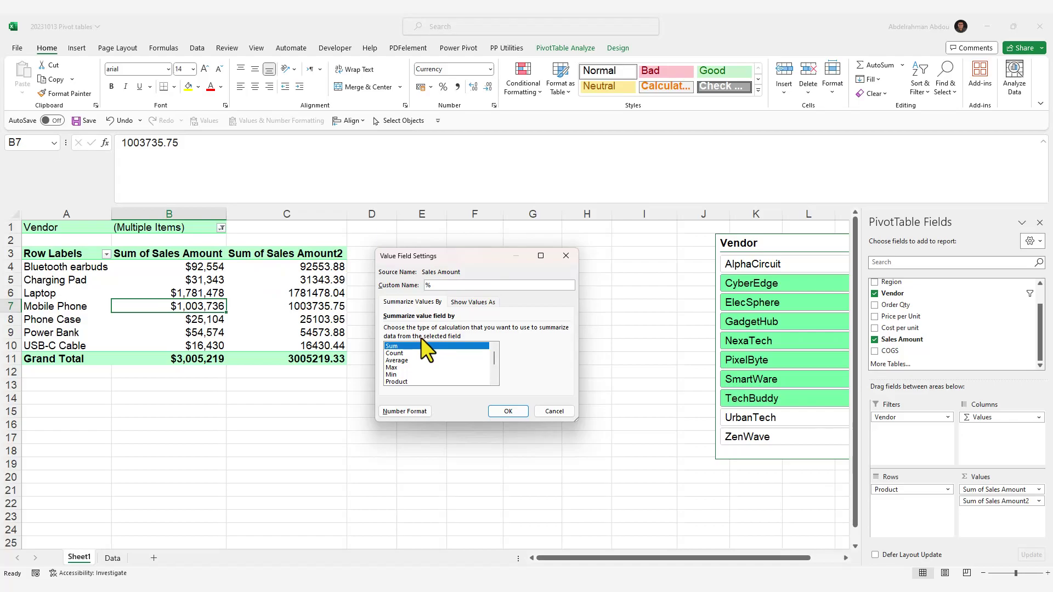
text(of Sales Amount)
click(522, 410)
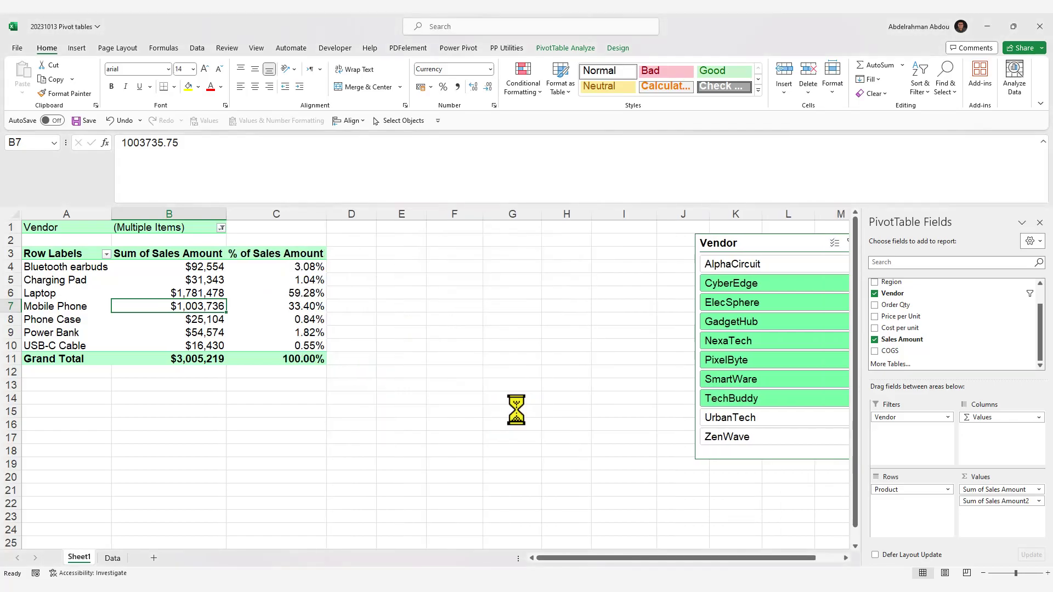
click(277, 281)
click(278, 254)
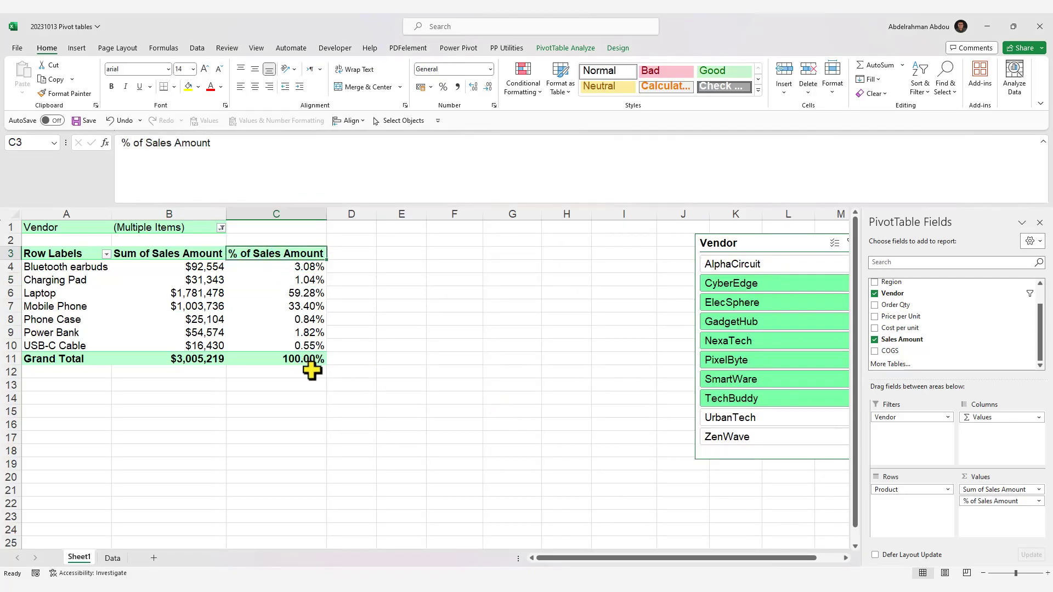
- Rename the B3 header 'Sum of Sales Amount' to 'Sales Amount ' with a trailing space
click(164, 254)
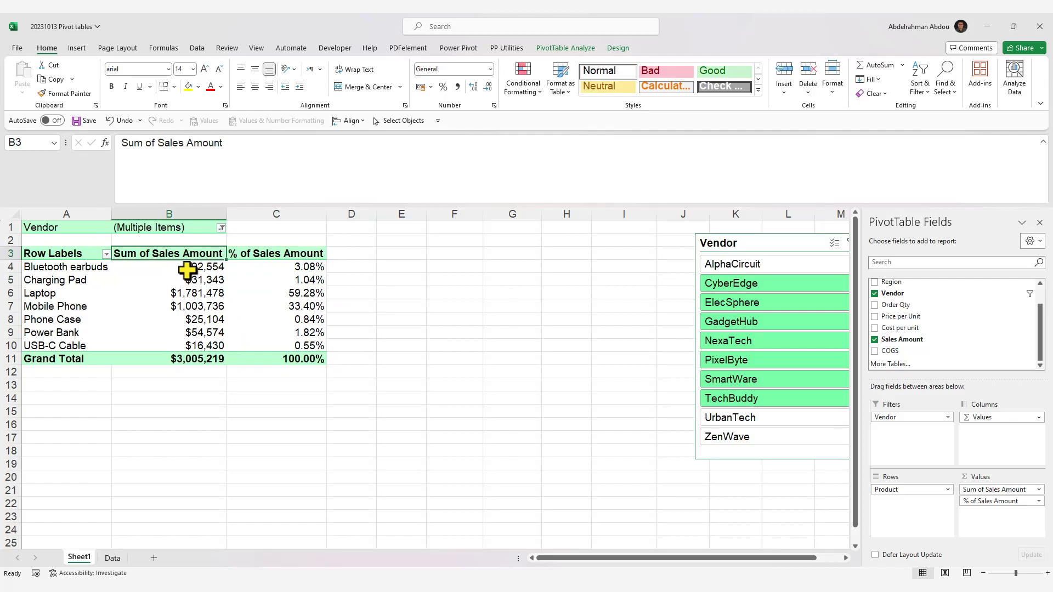
click(157, 143)
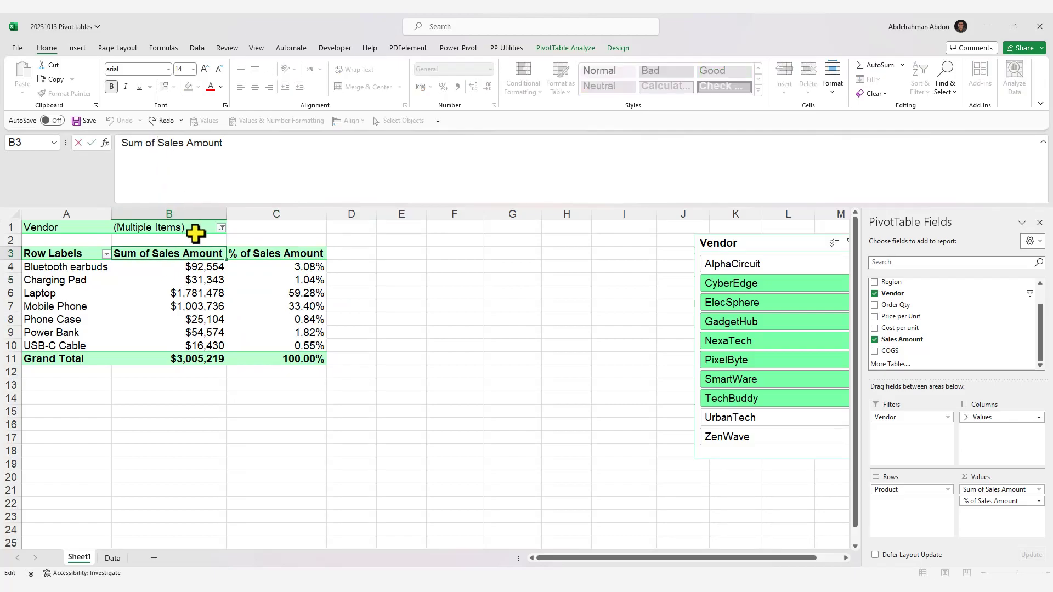
key(BackSpace)
key(BackSpace)
key(BackSpace)
key(BackSpace)
key(BackSpace)
key(BackSpace)
key(BackSpace)
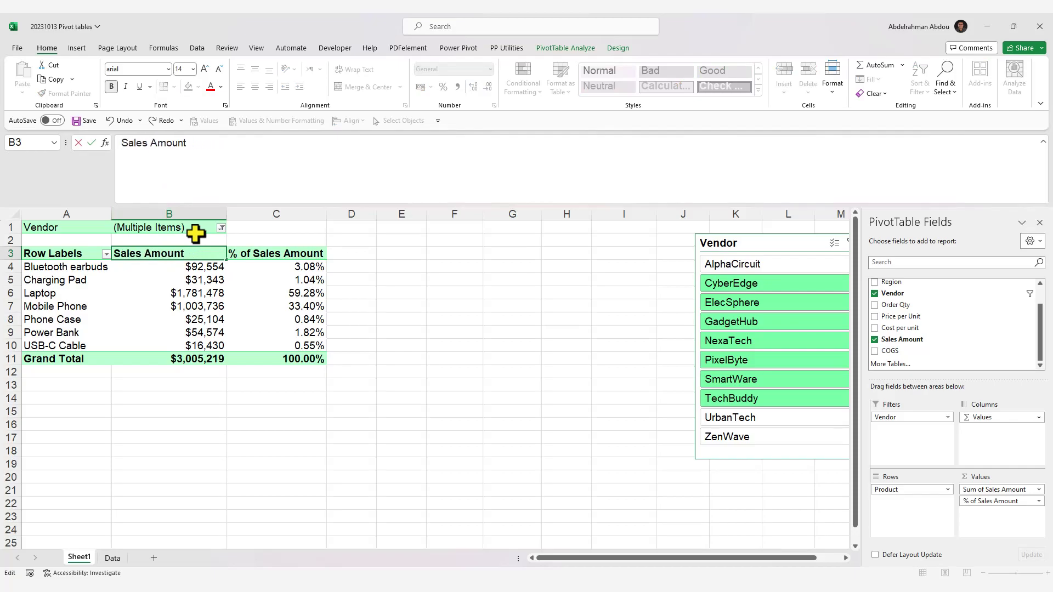
key(Return)
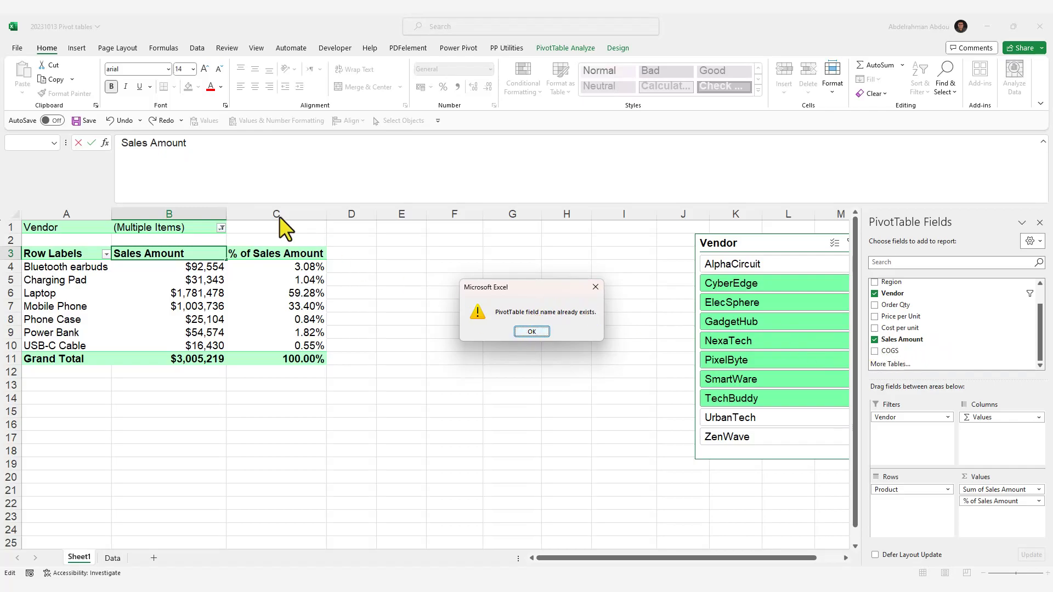
click(531, 331)
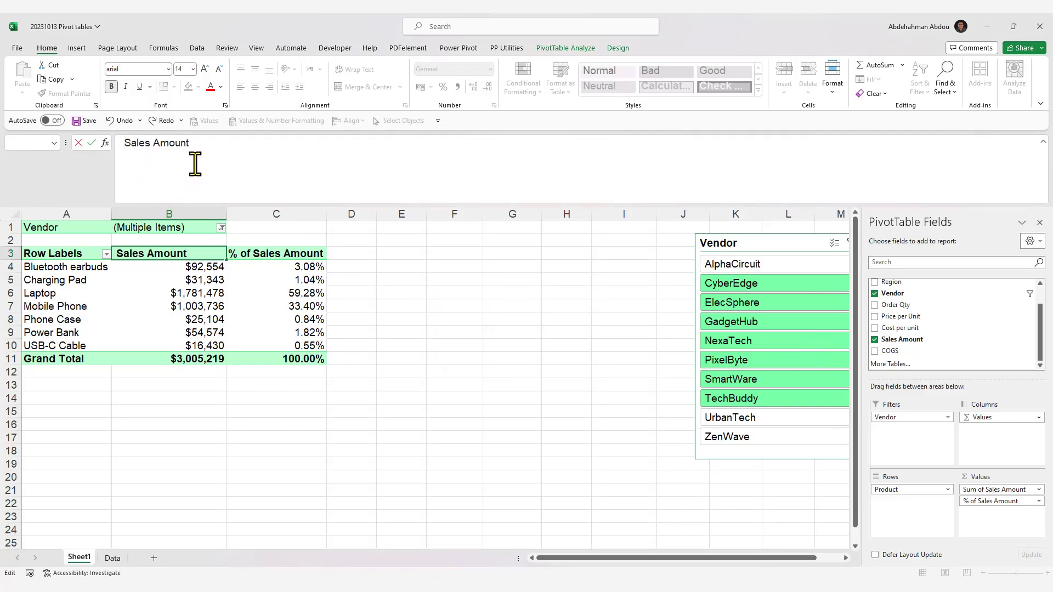
key(Return)
click(166, 245)
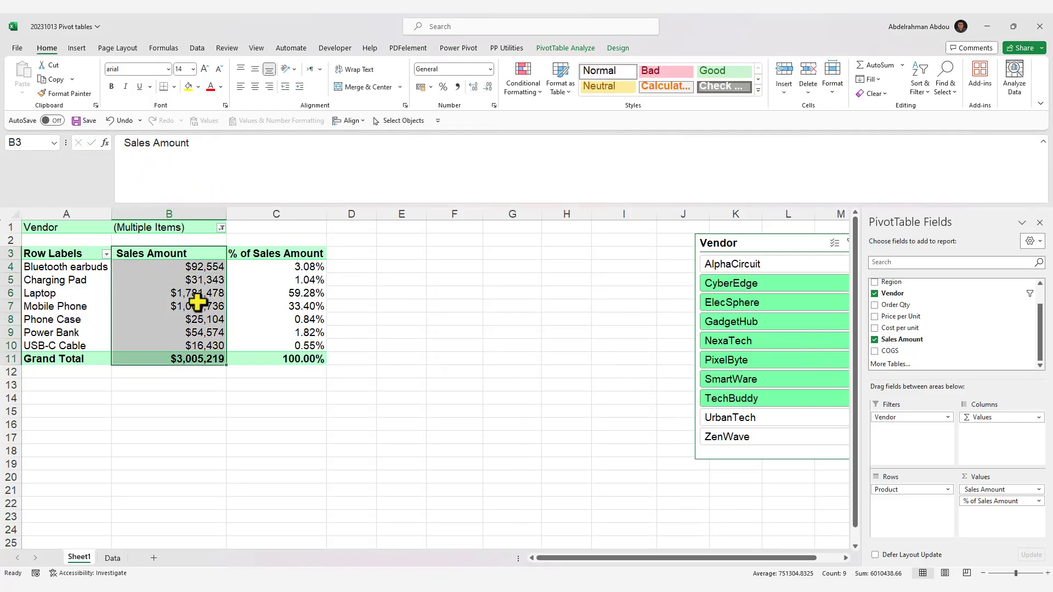
click(167, 256)
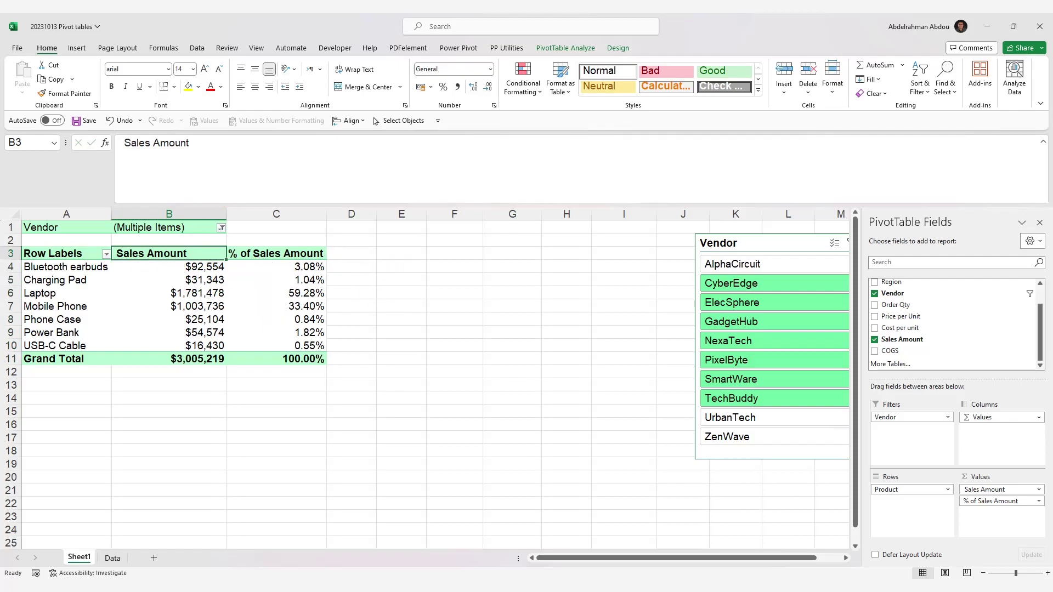
click(211, 267)
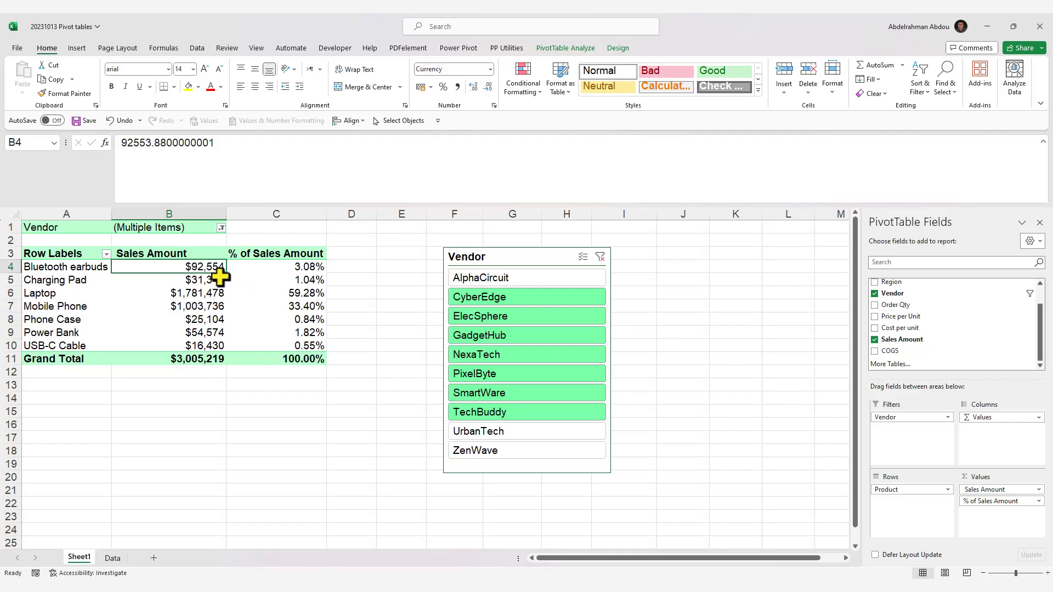
- Sort the pivot's products by Sales Amount, largest to smallest
right_click(206, 268)
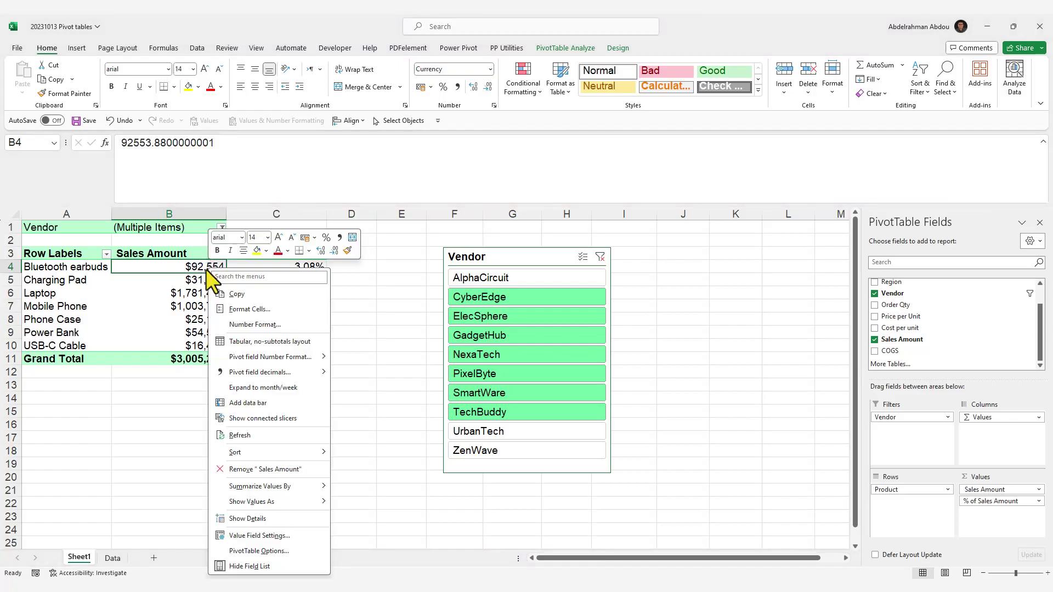
mouse_move(325, 448)
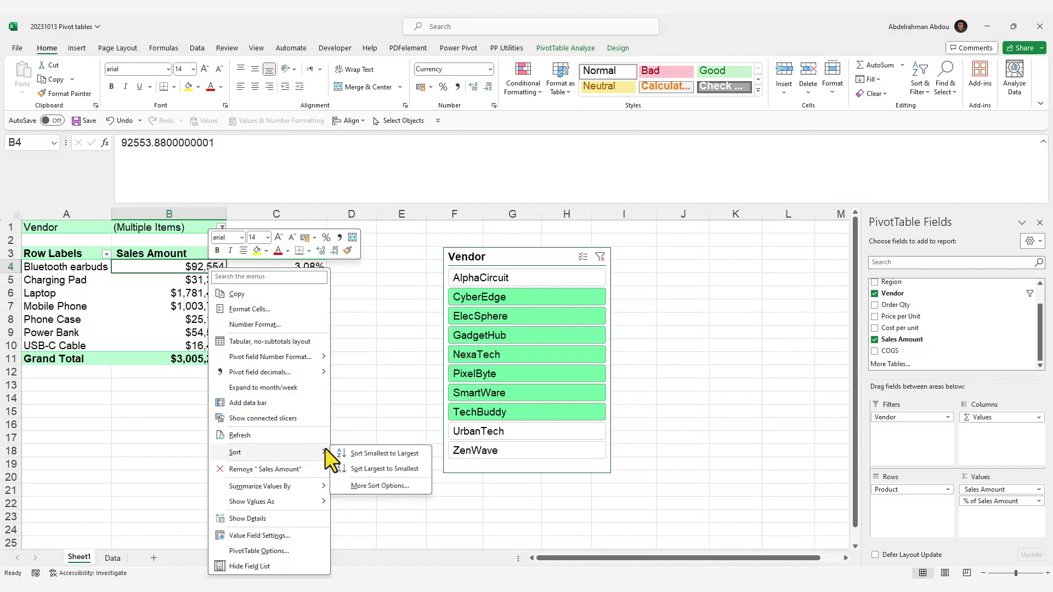
click(363, 469)
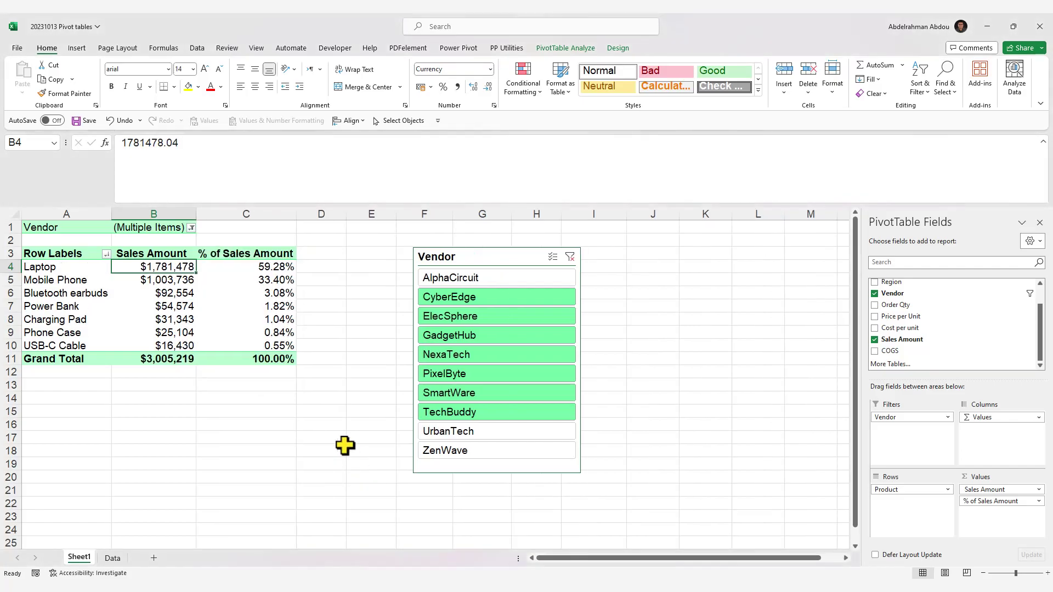
click(174, 284)
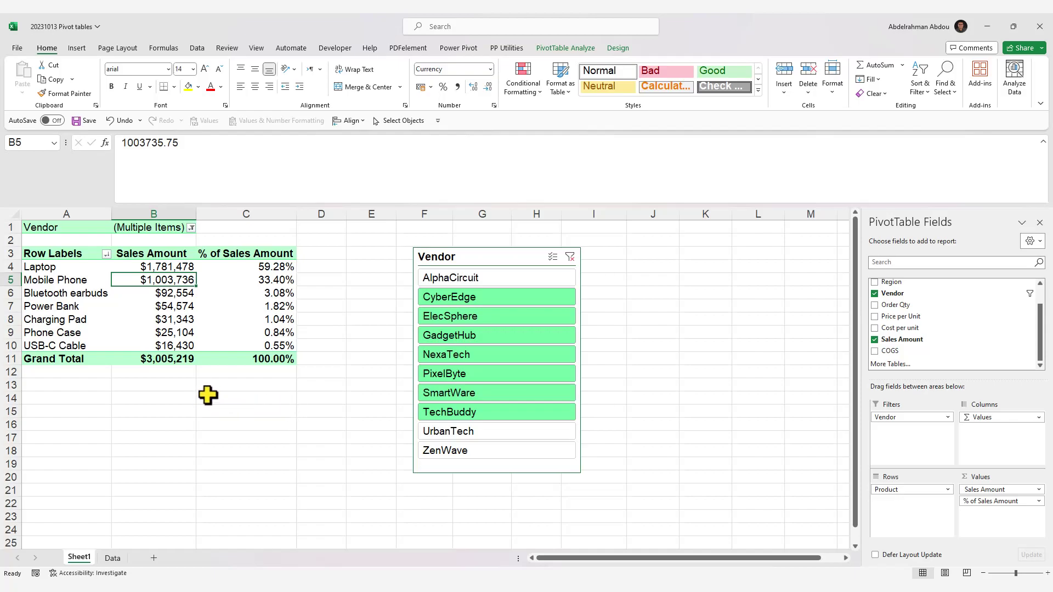
- Go to the Data sheet and jump to its last row, 2009
click(117, 560)
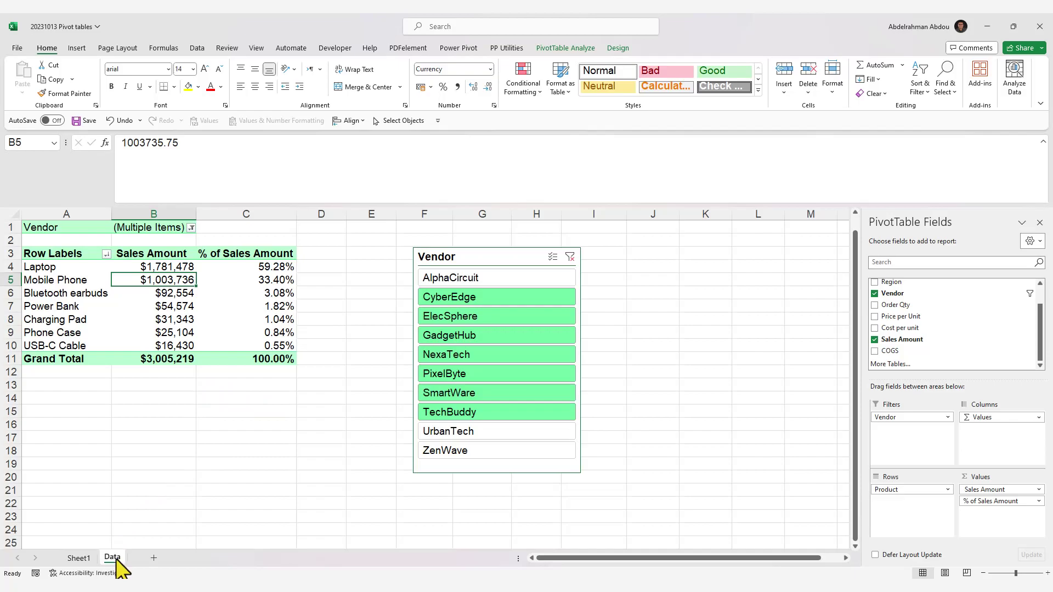
click(100, 466)
key(ctrl+Down)
- Copy data row 2009 into the empty row 2010
scroll(103, 460, down, 4)
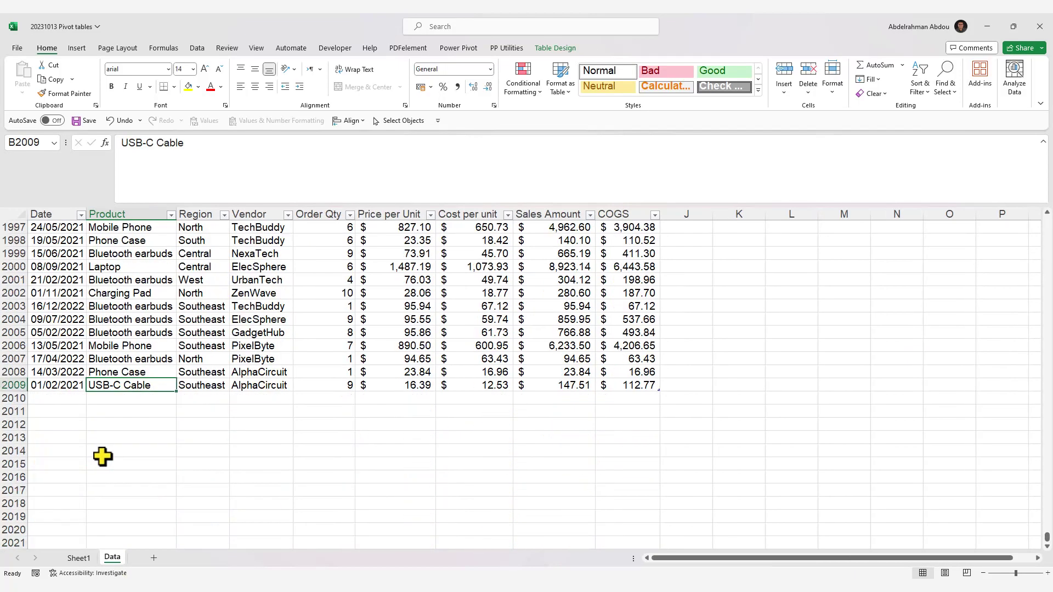
drag(41, 385, 626, 382)
key(ctrl+c)
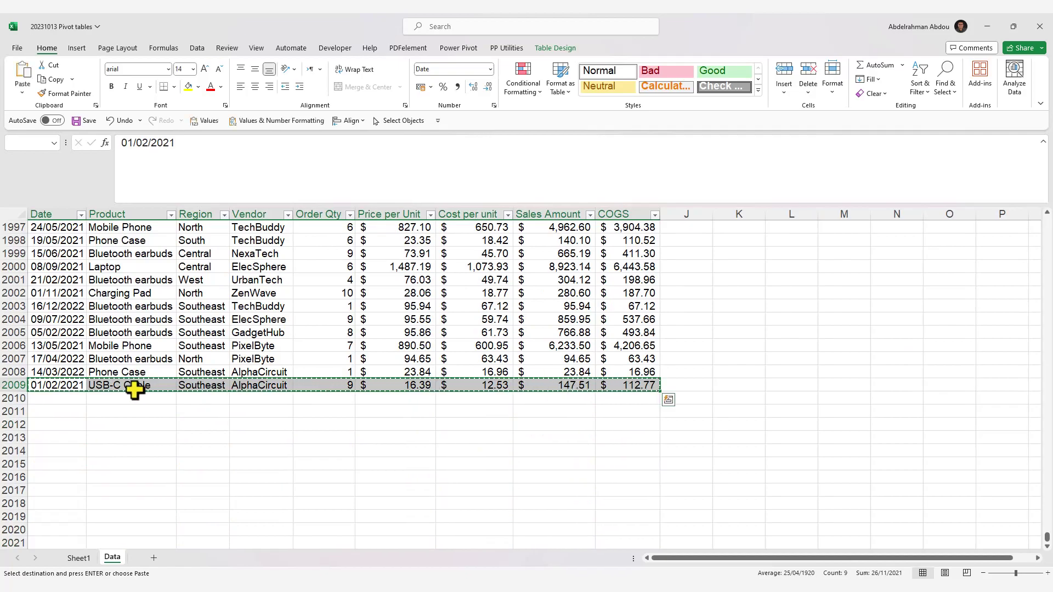
click(47, 398)
key(ctrl+v)
key(Escape)
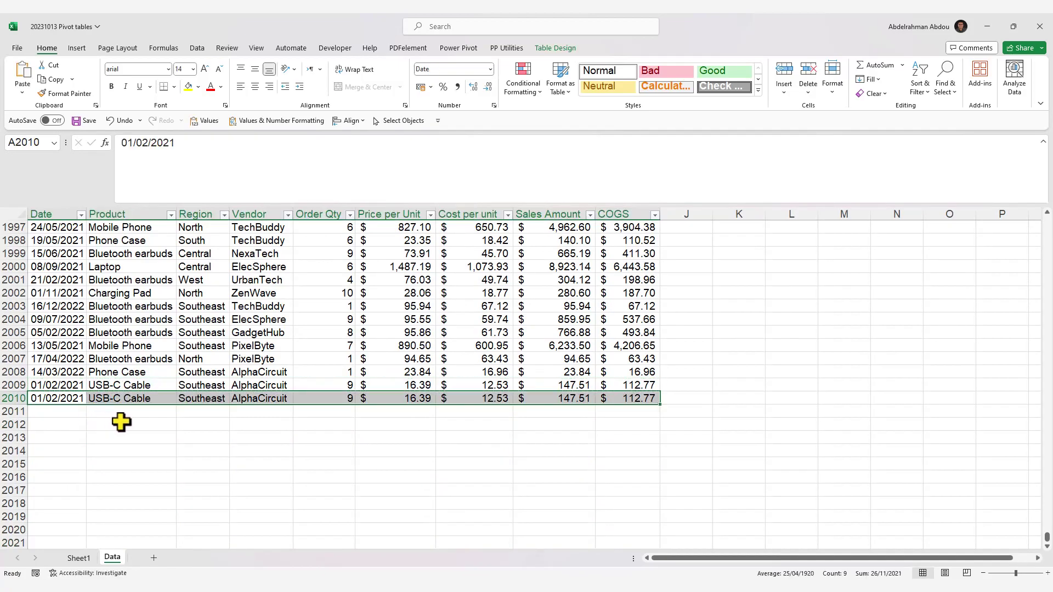
- Set the new row's product to PC and vendor to Excel Bonanza
click(134, 399)
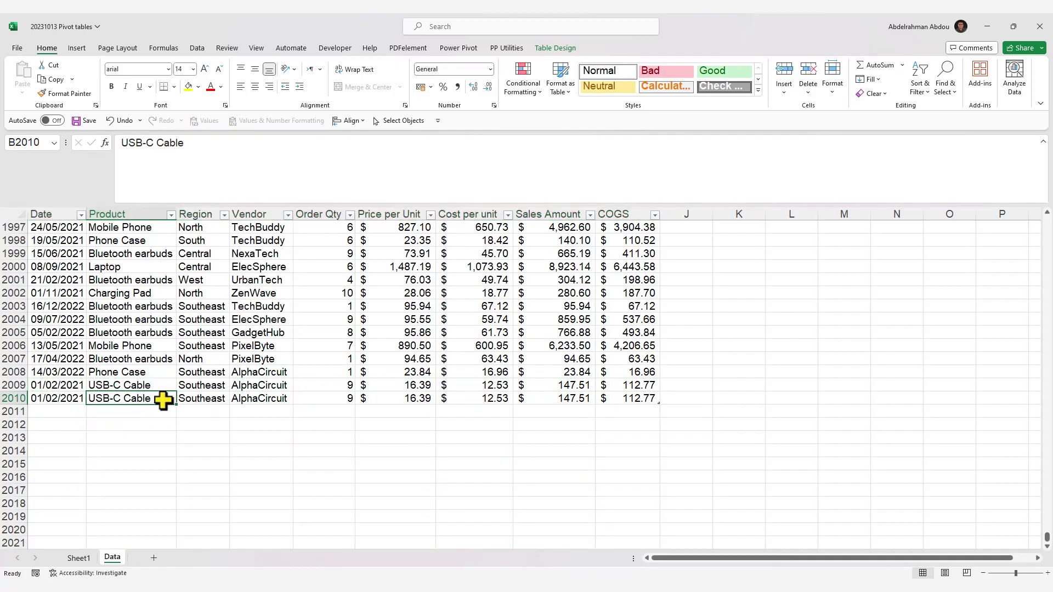
text(PC)
key(Tab)
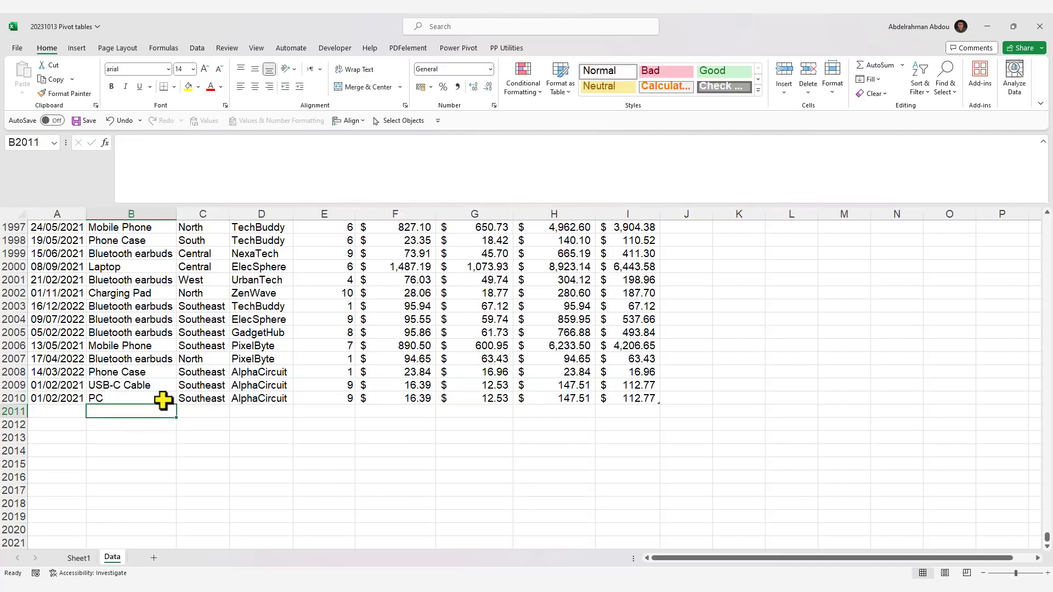
click(268, 405)
text(Excel Bonanza)
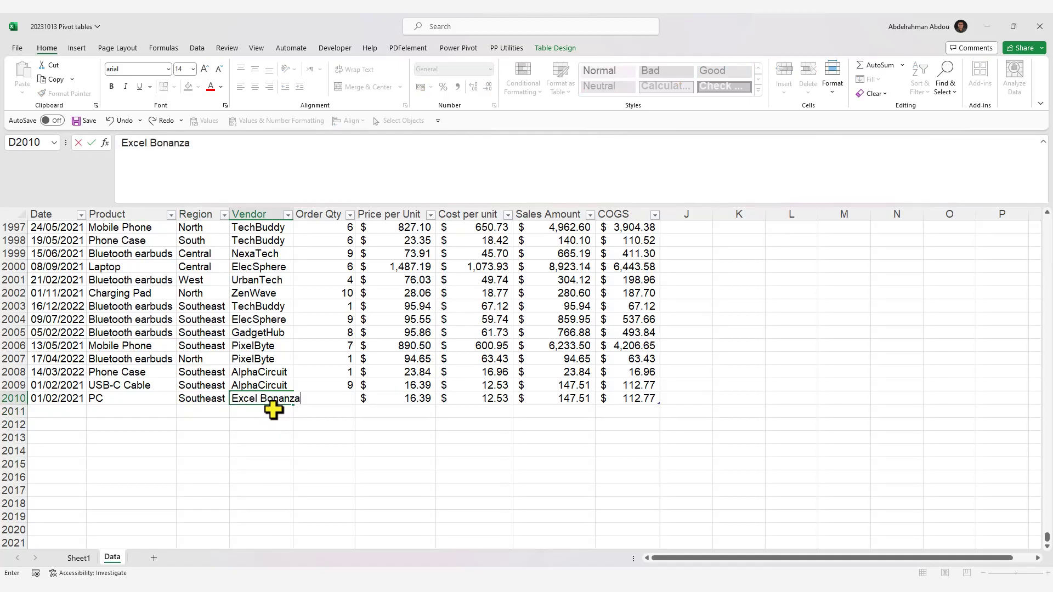
key(ctrl+Return)
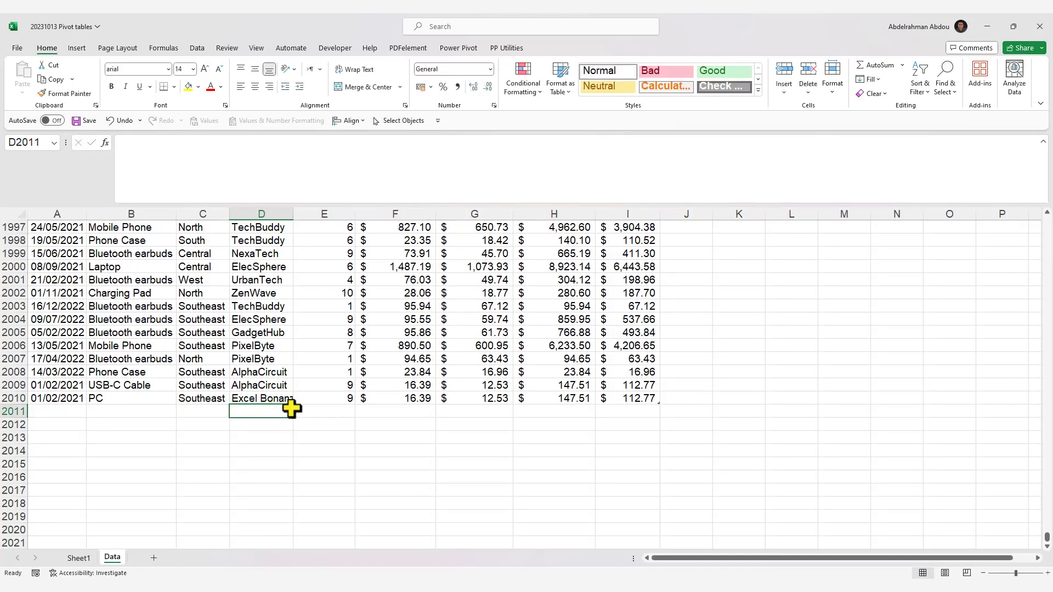
click(78, 558)
- Refresh the pivot table so Excel Bonanza appears in the Vendor slicer
click(164, 305)
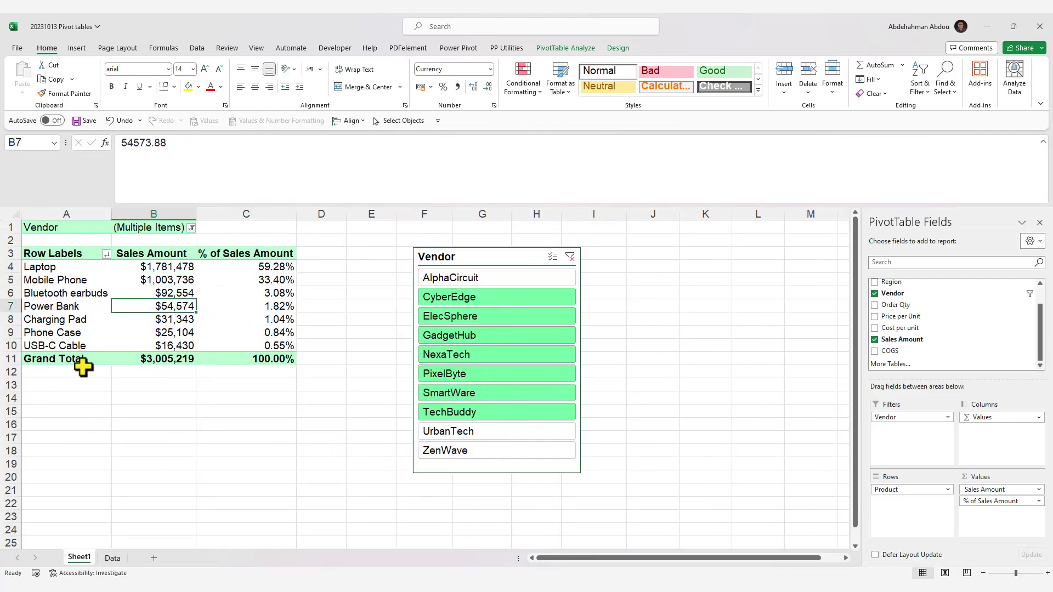
click(174, 292)
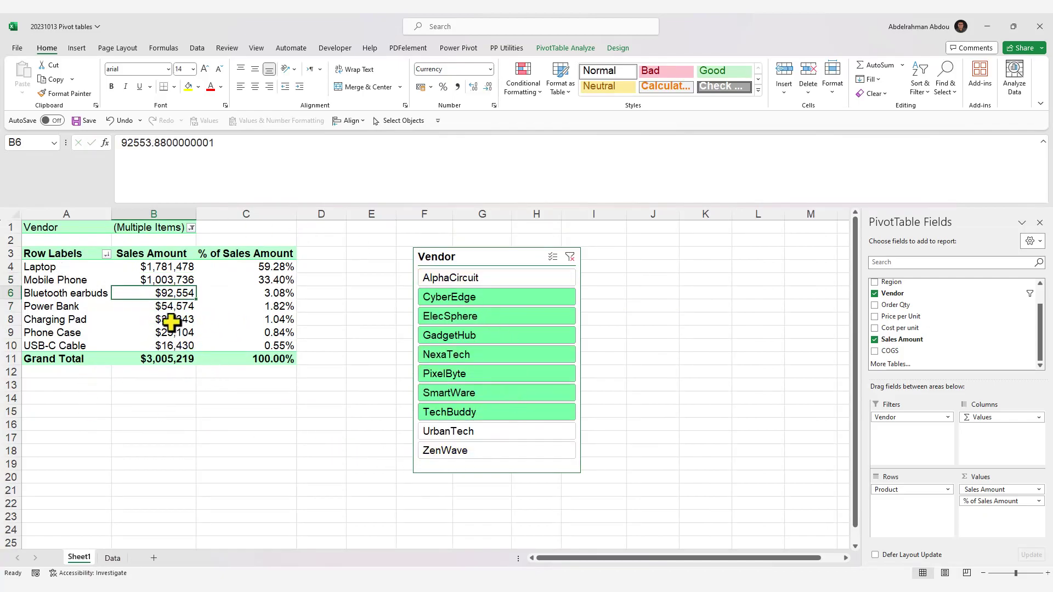
mouse_move(175, 291)
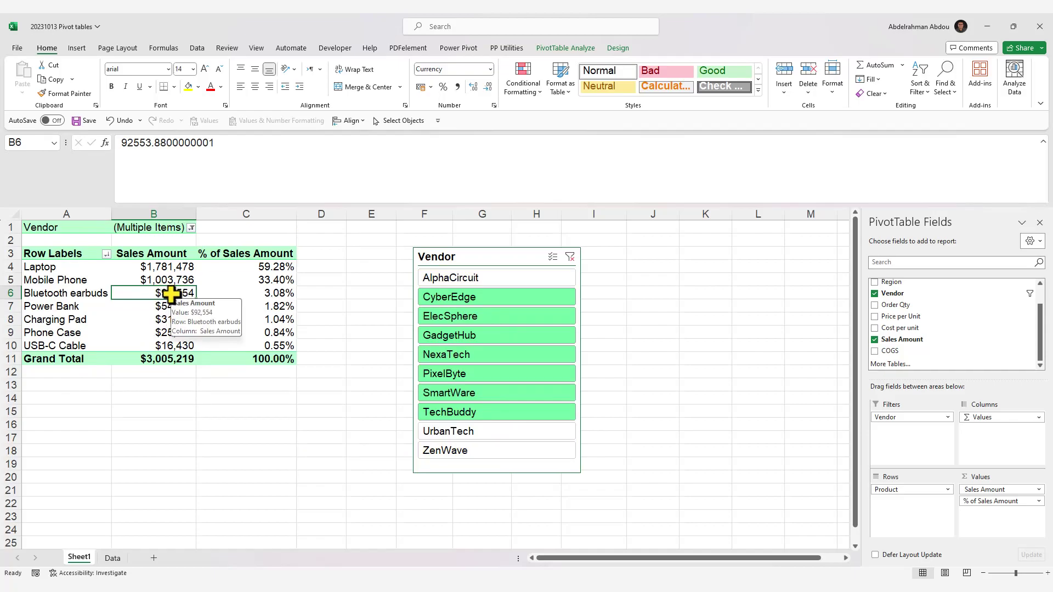
right_click(176, 292)
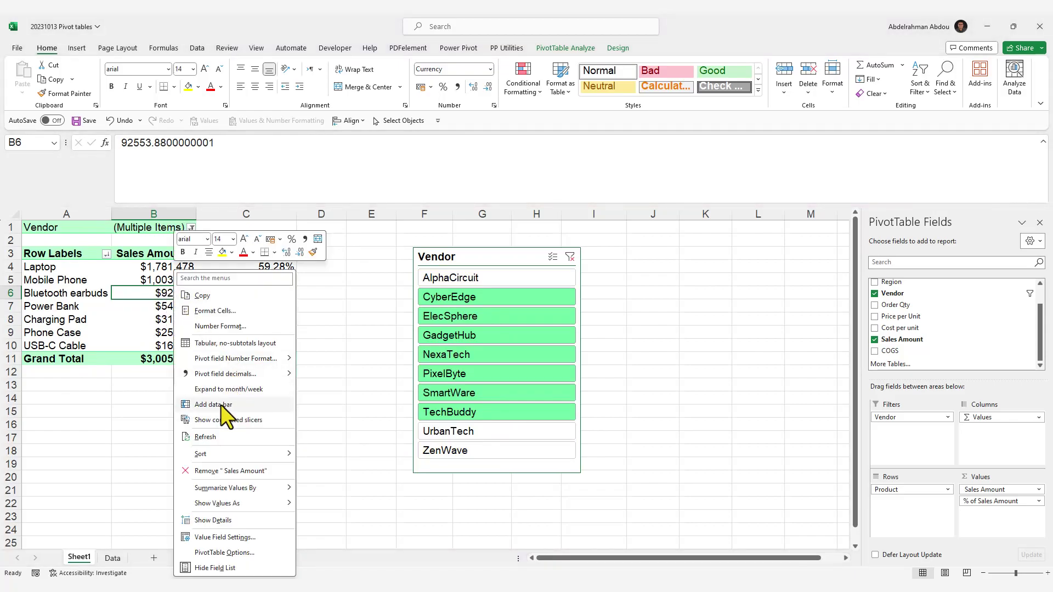
click(208, 434)
- Check the Data tab's Refresh All options without choosing one
click(196, 48)
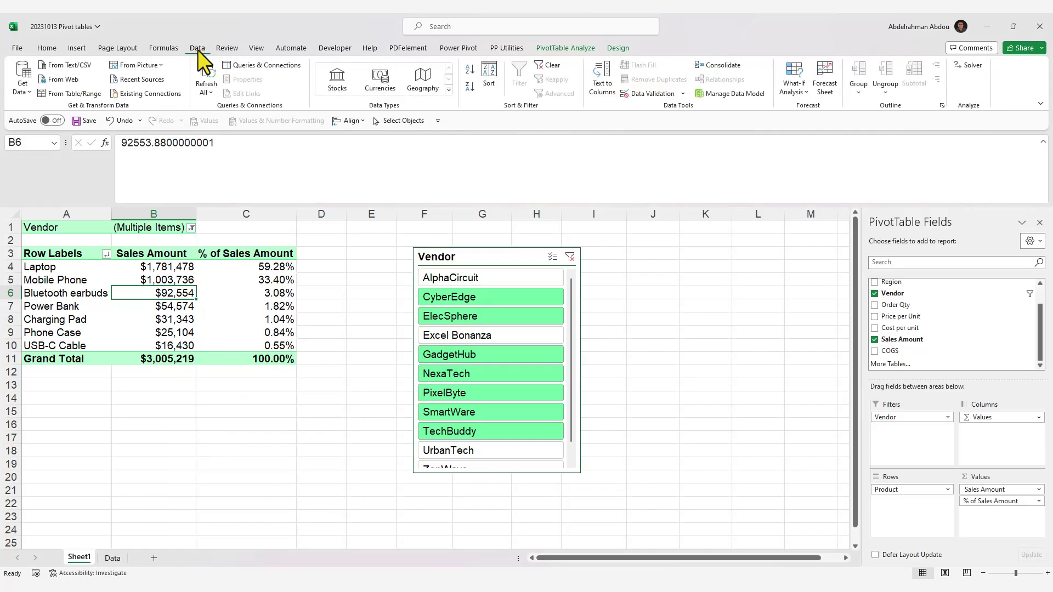
click(211, 92)
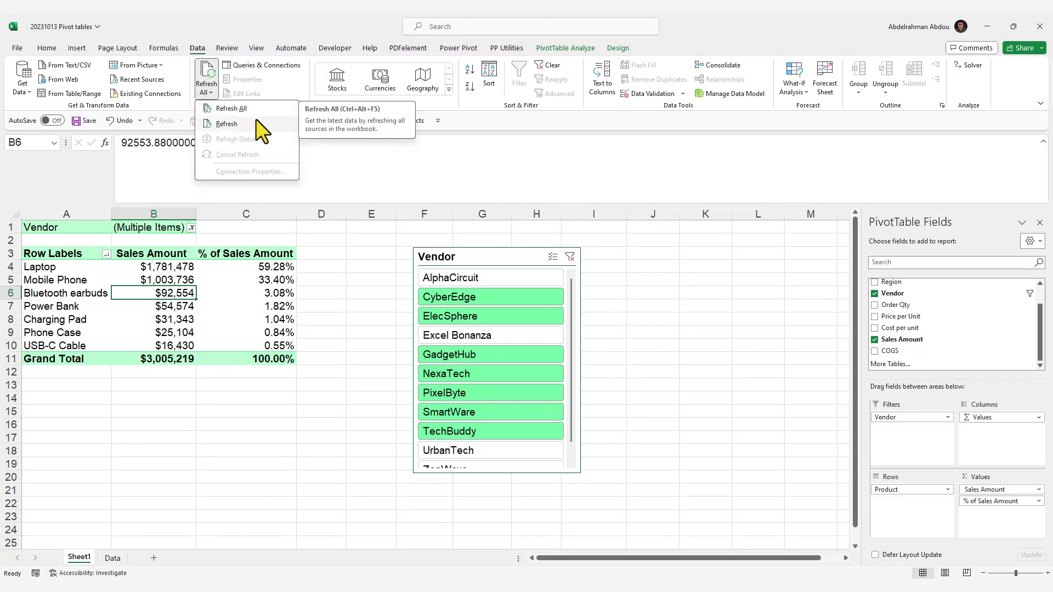
click(171, 286)
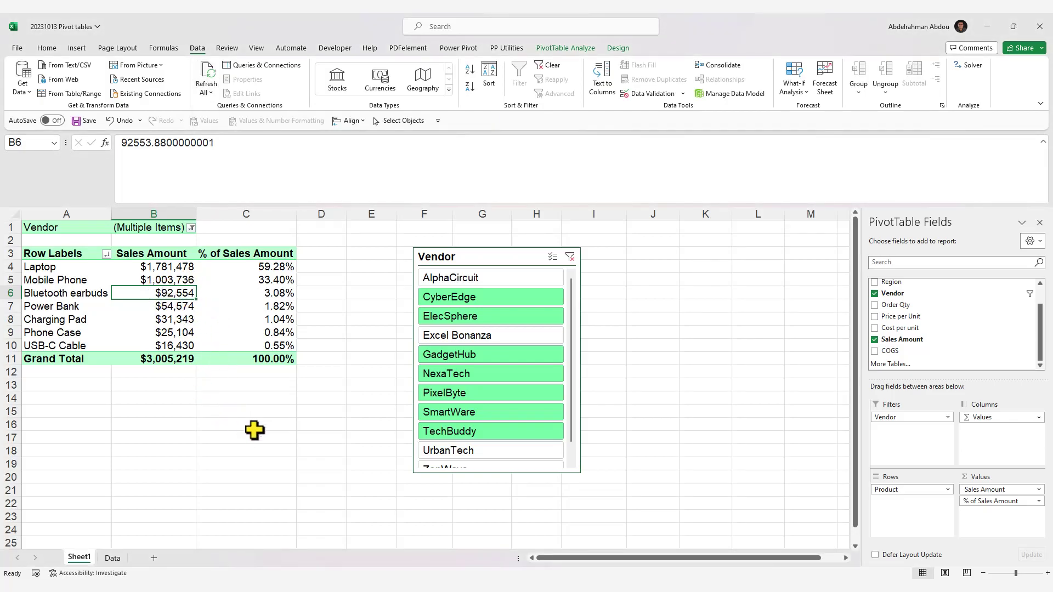
- Move the Vendor slicer nearer the table and filter the pivot to Excel Bonanza only
drag(477, 287, 444, 267)
click(433, 314)
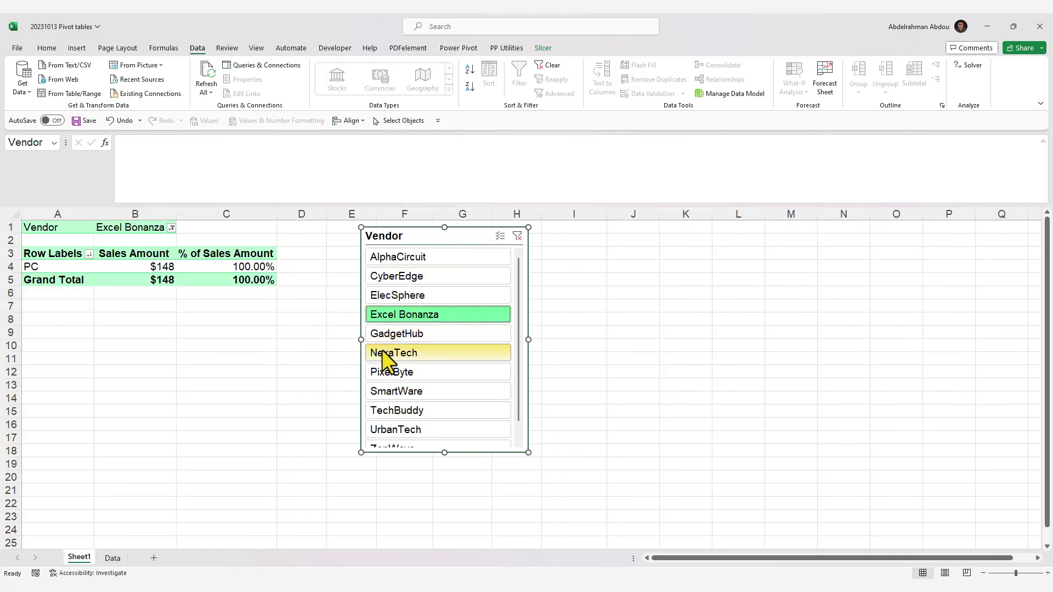
click(41, 260)
click(42, 279)
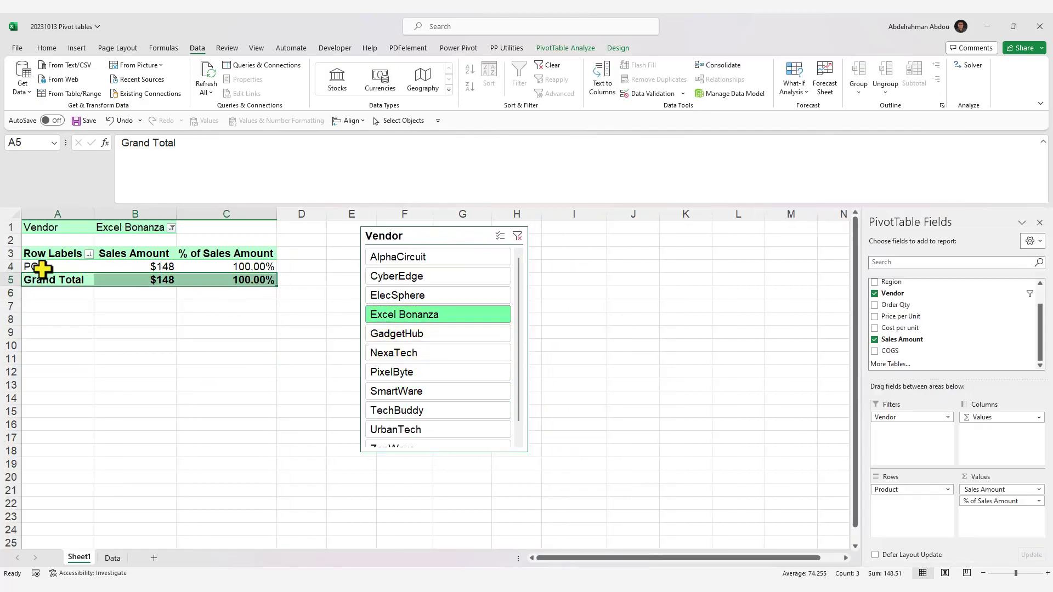
click(42, 266)
- Clear the slicer filter to show all vendors, a $4,445,639 Grand Total with PC at $148
click(518, 237)
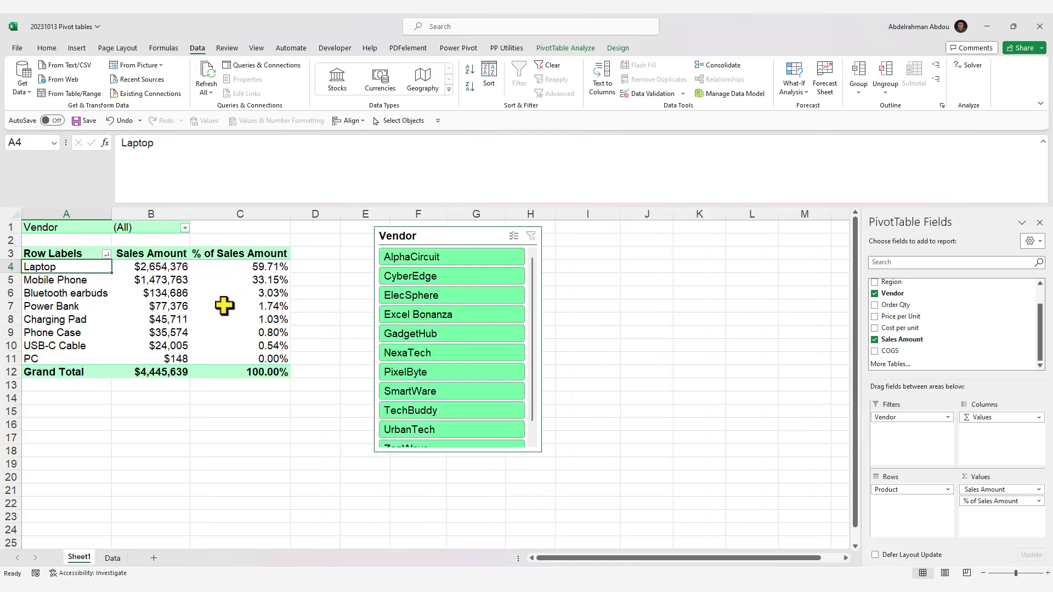
click(55, 359)
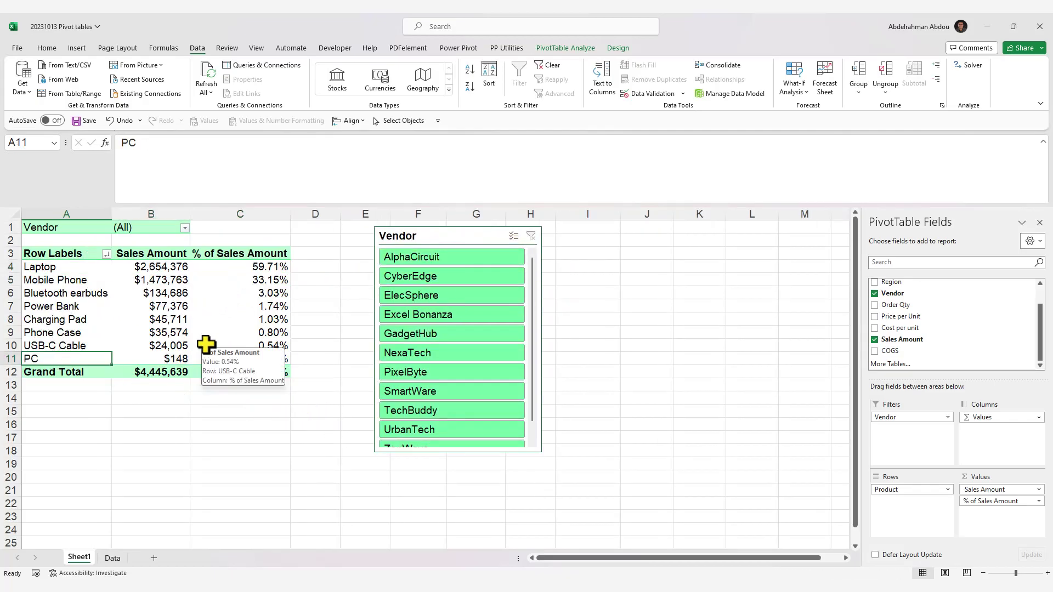
mouse_move(151, 359)
key(Right)
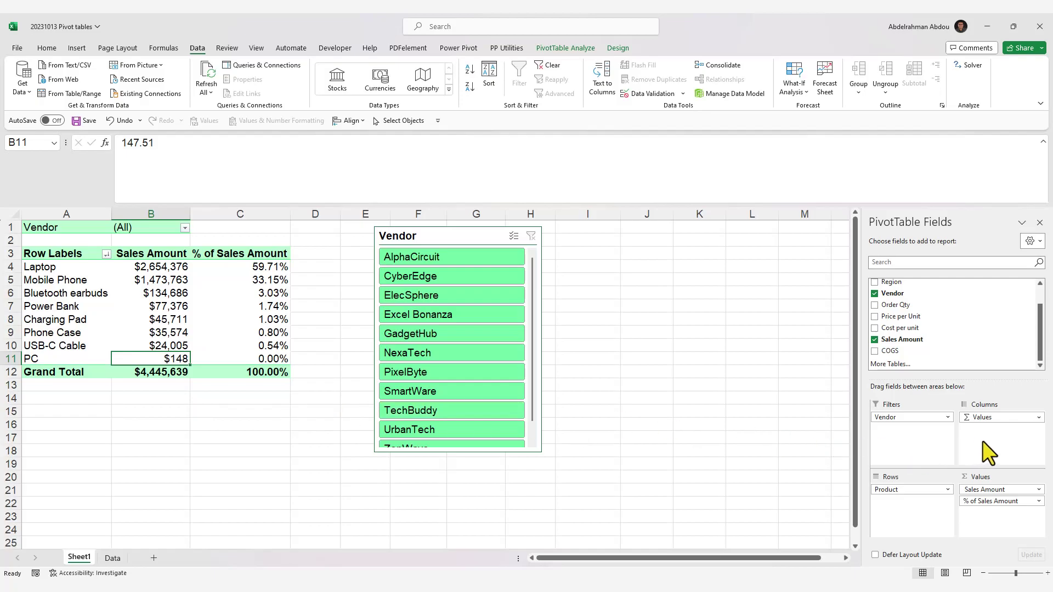
- Replace Product with Date in the pivot rows, expand 2021's Qtr1 and Jan, then collapse 2021
drag(902, 489, 806, 470)
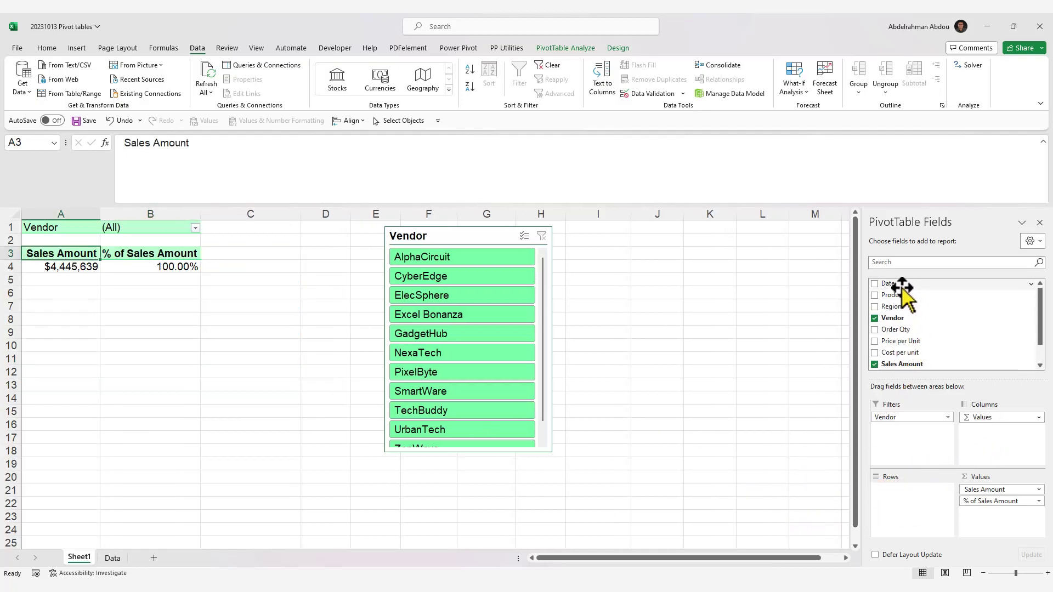
drag(899, 285, 896, 537)
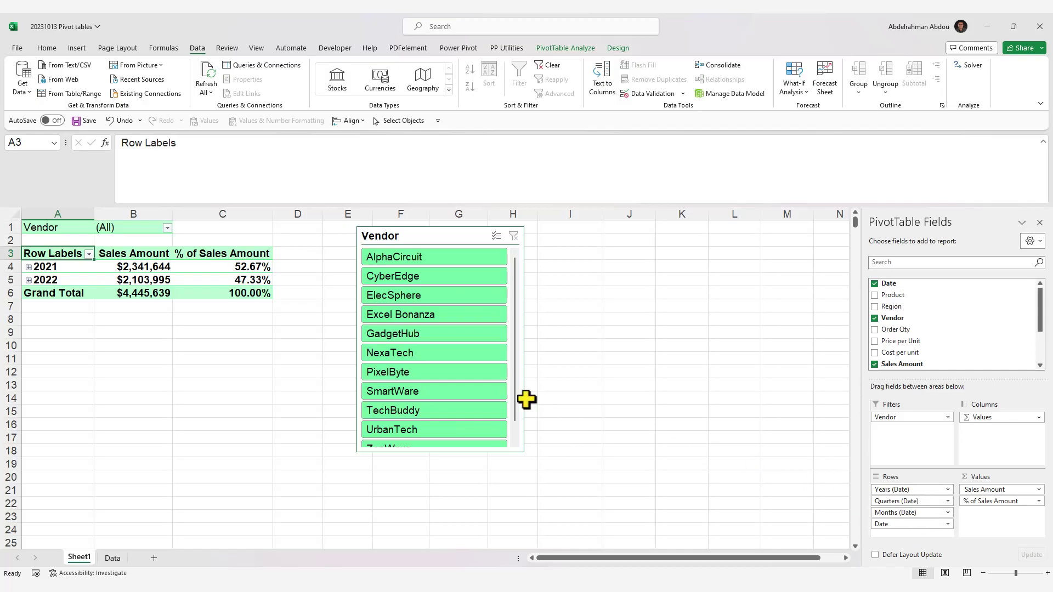
click(30, 267)
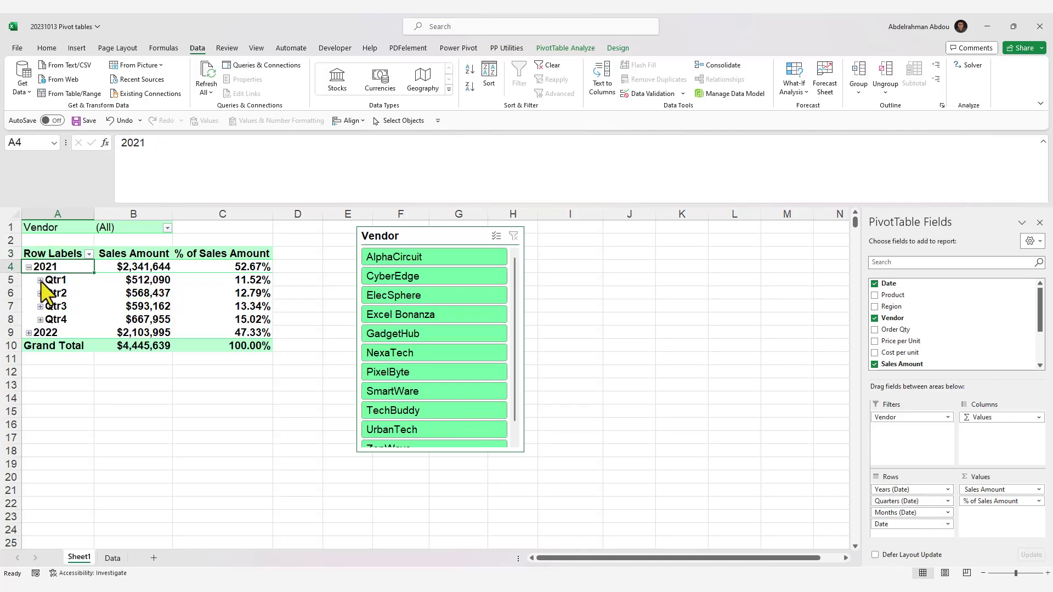
click(40, 280)
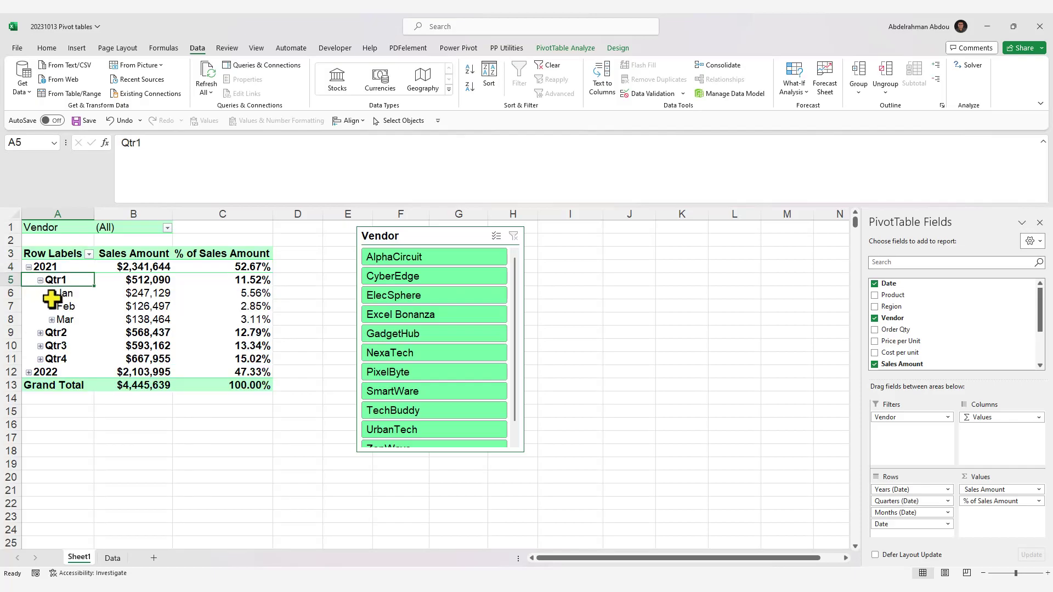
click(51, 293)
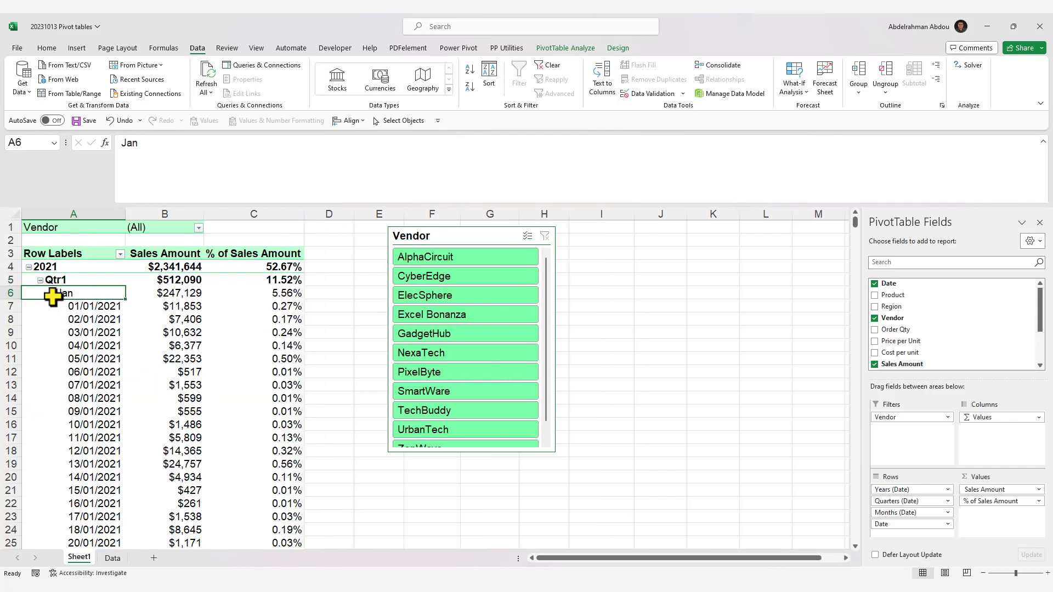
click(29, 267)
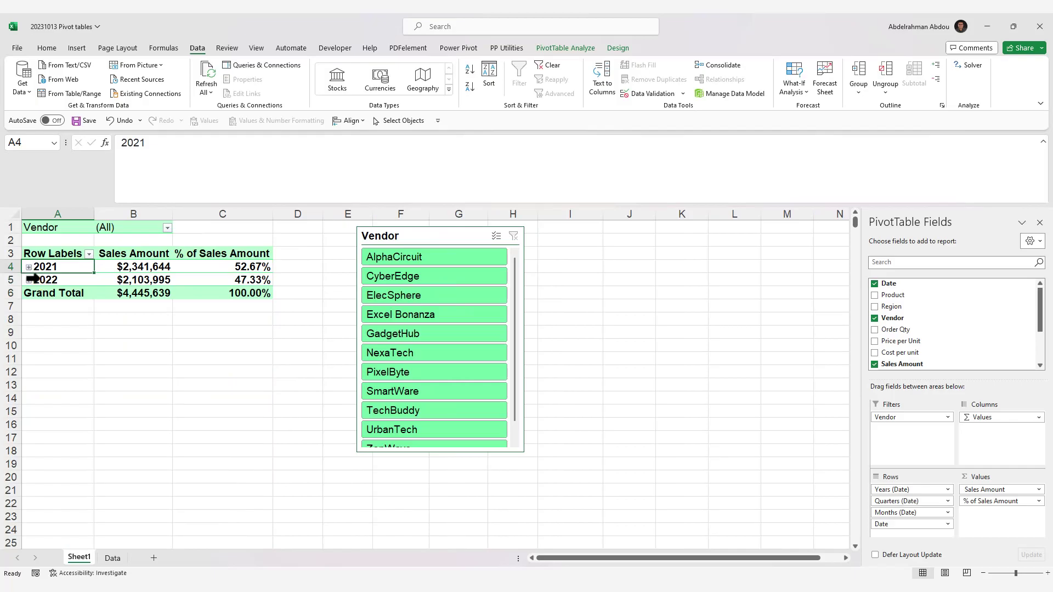
- Regroup the pivot dates by Years and Quarters only, removing Months
right_click(50, 266)
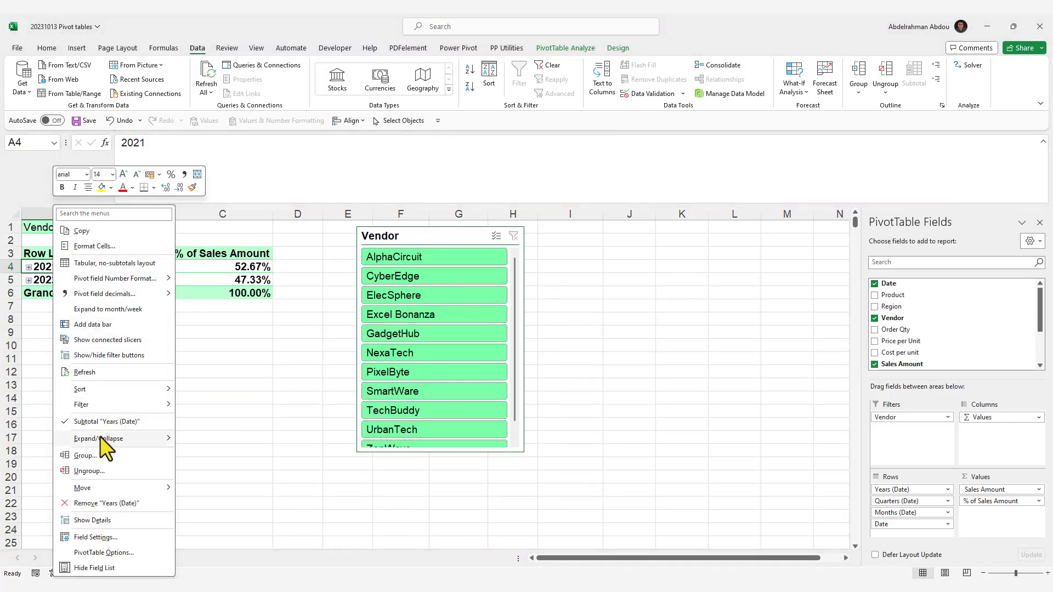
click(91, 455)
drag(115, 378, 150, 249)
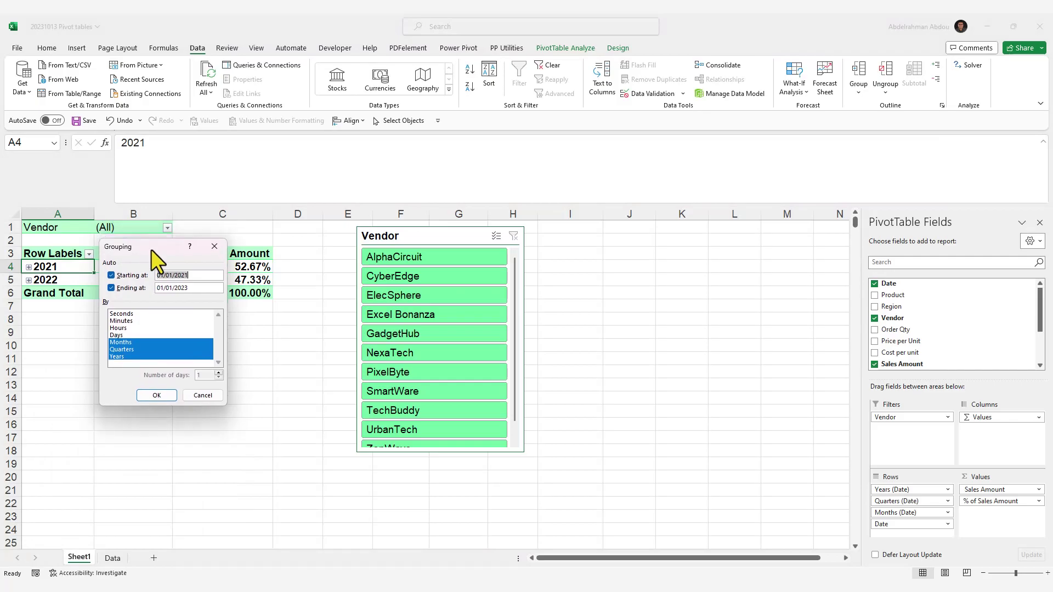
click(126, 356)
click(129, 343)
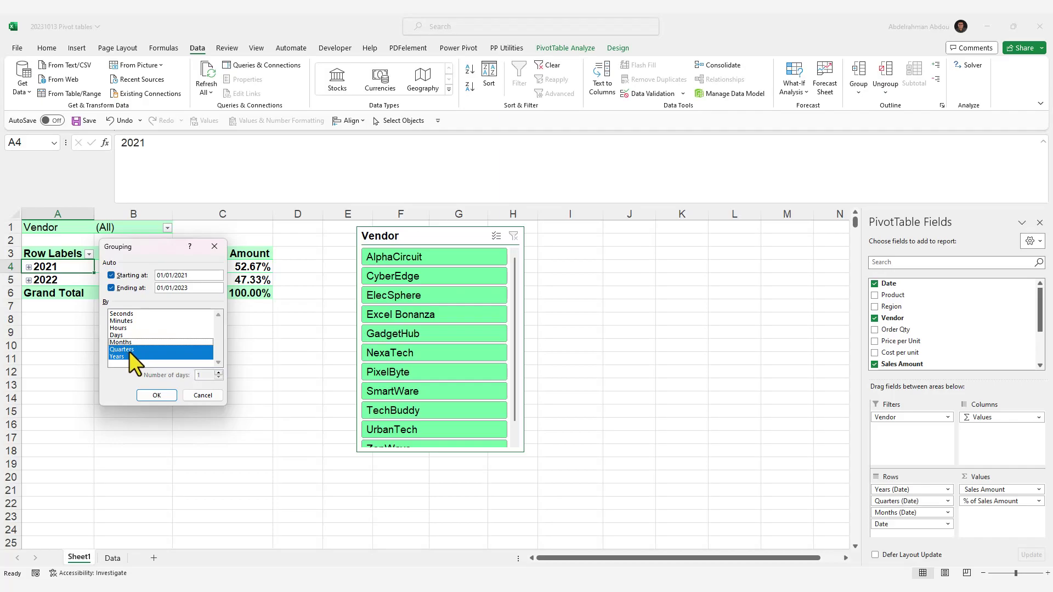
click(151, 395)
- Select the quarter labels, then return to the Data sheet
click(73, 307)
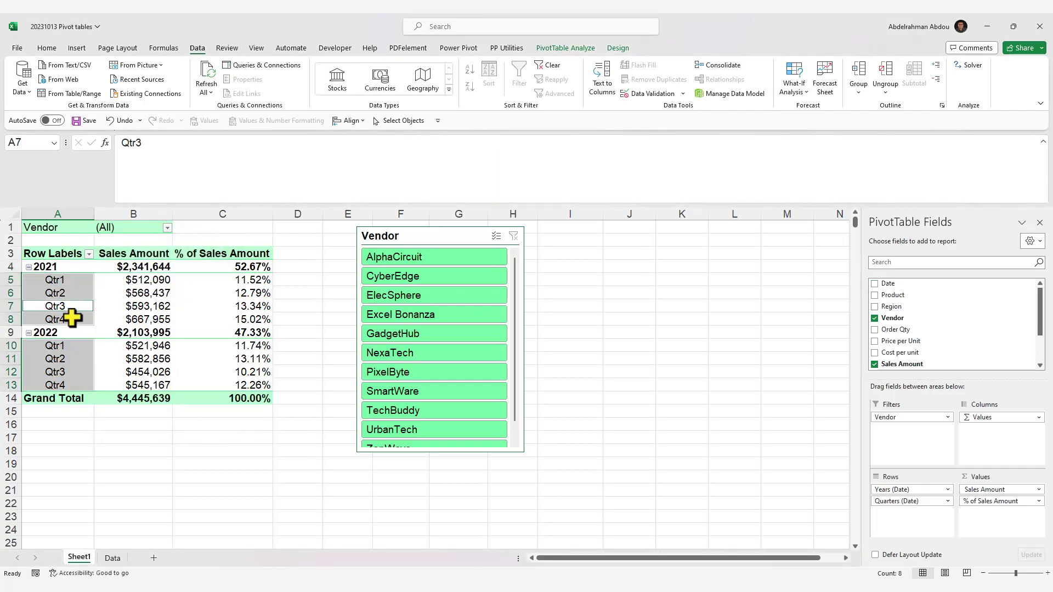
click(75, 282)
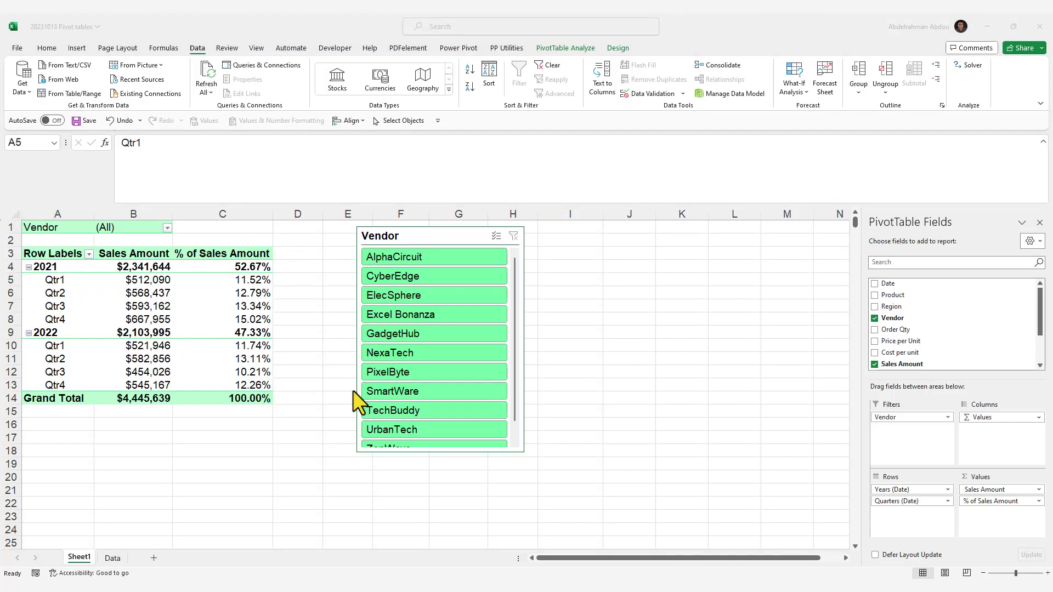
click(112, 557)
- Select the vendor data and open Analyze Data from the Home ribbon
click(244, 320)
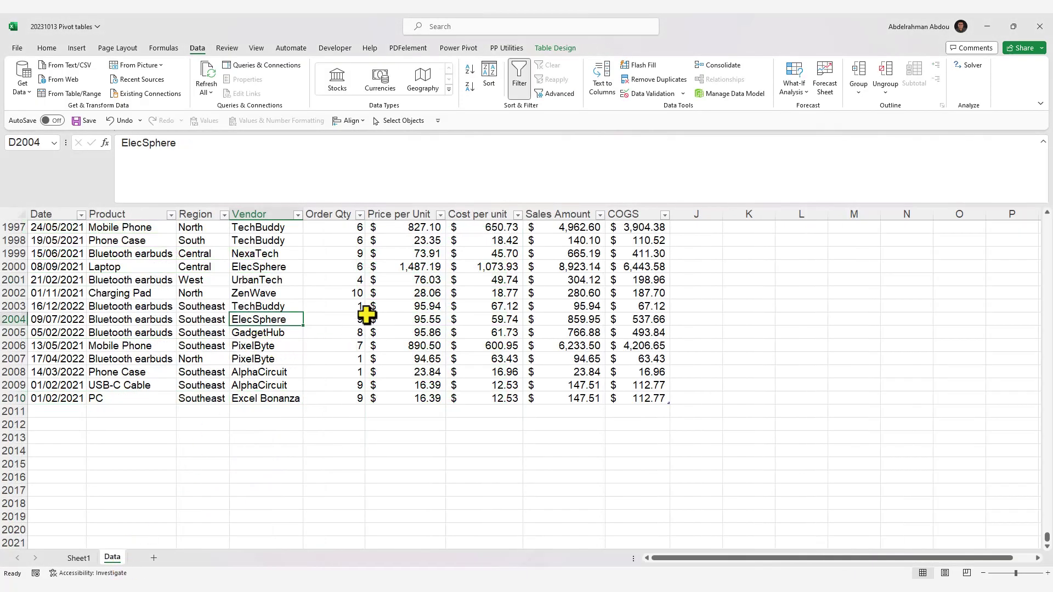
click(294, 253)
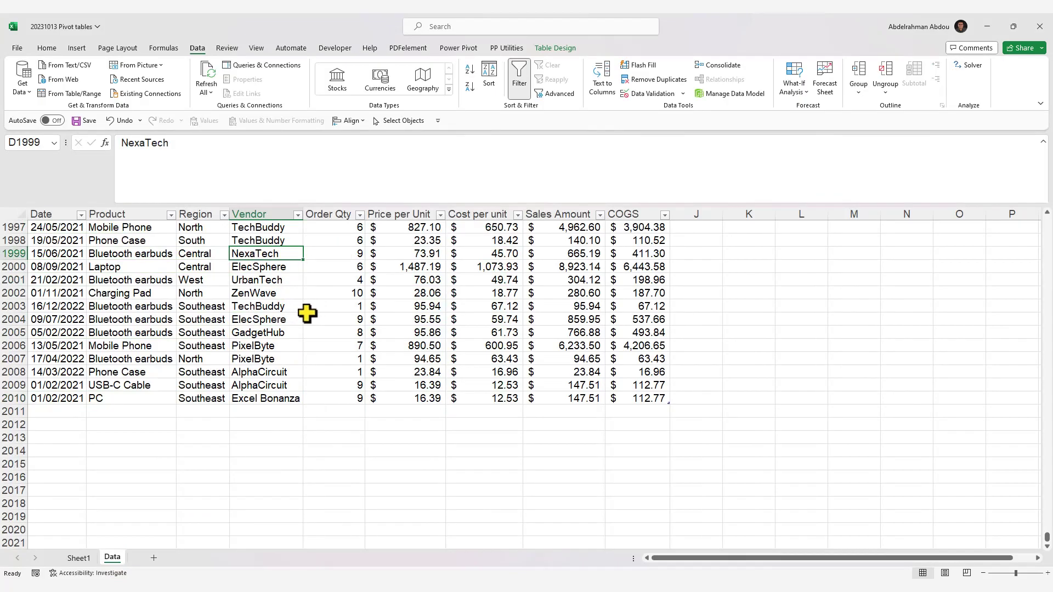
click(48, 48)
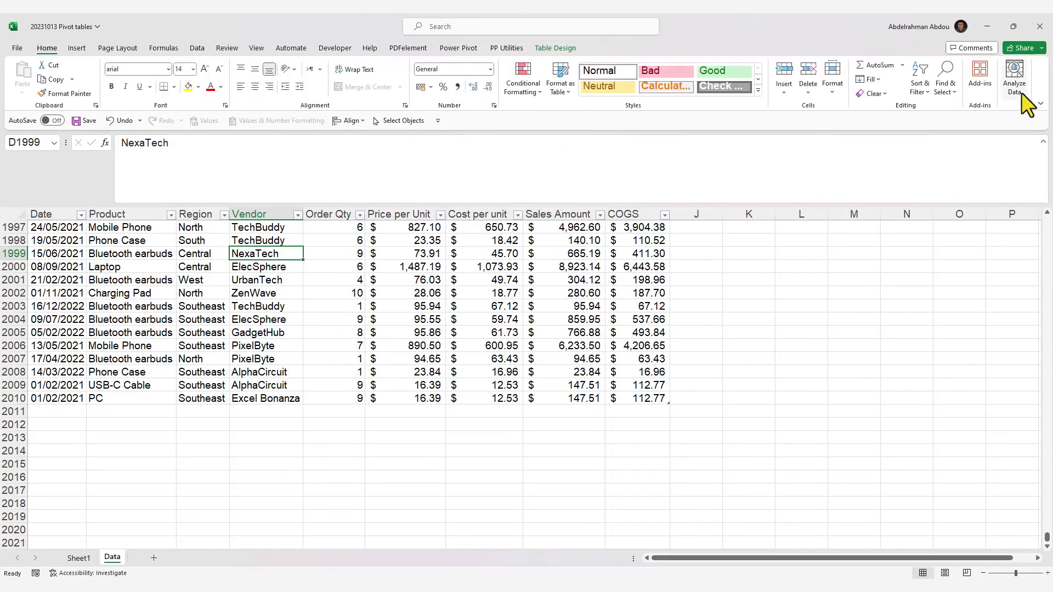
click(1013, 74)
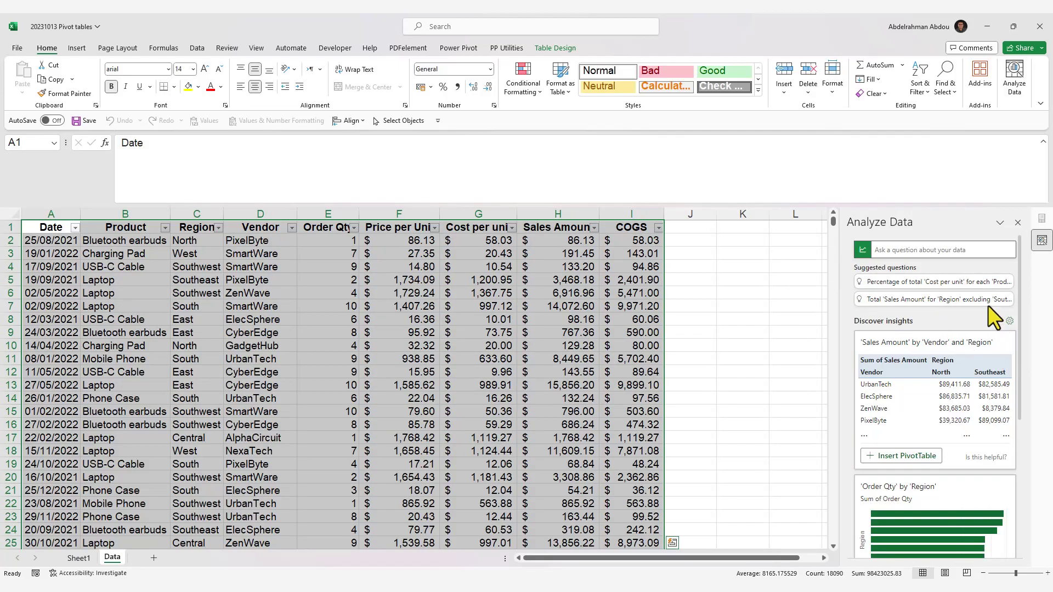
- Ask 'what is the vendor with the highest sales?' and insert the UrbanTech answer as a PivotTable
click(935, 252)
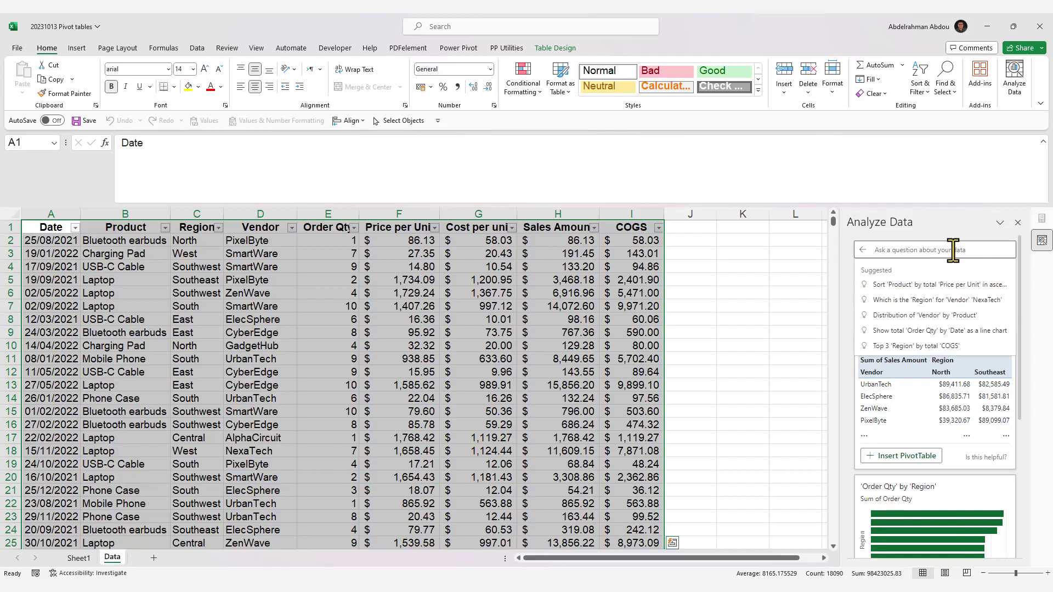
text(which)
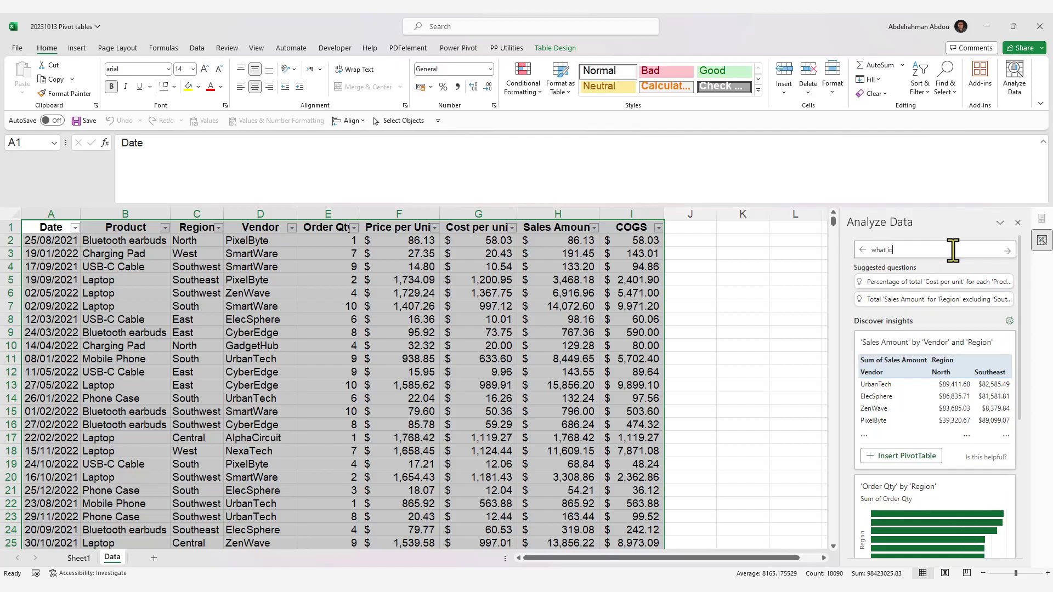
text(ios the vendor with the highest sales?)
key(Return)
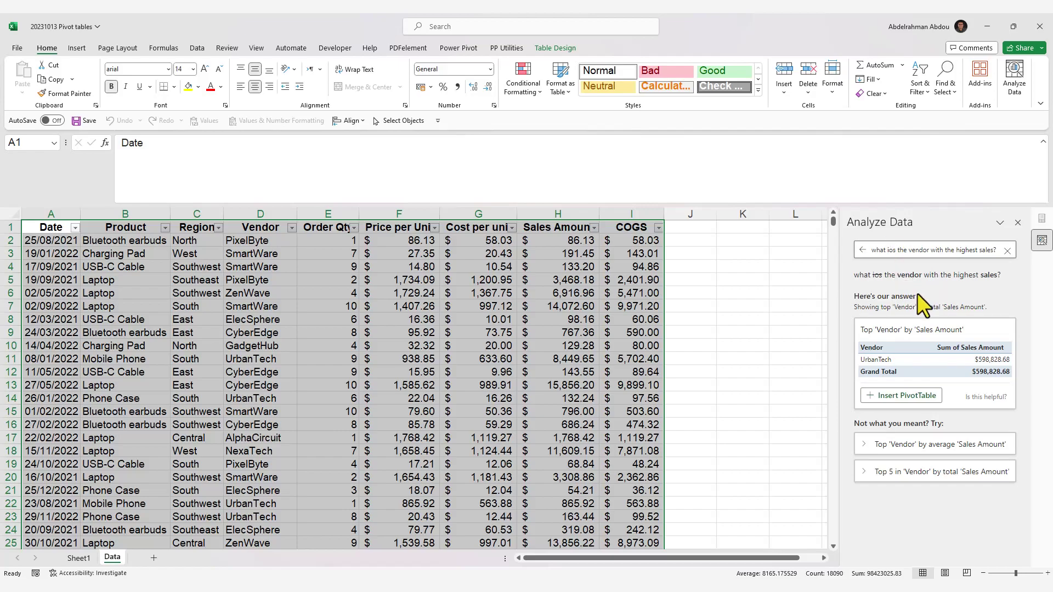
key(BackSpace)
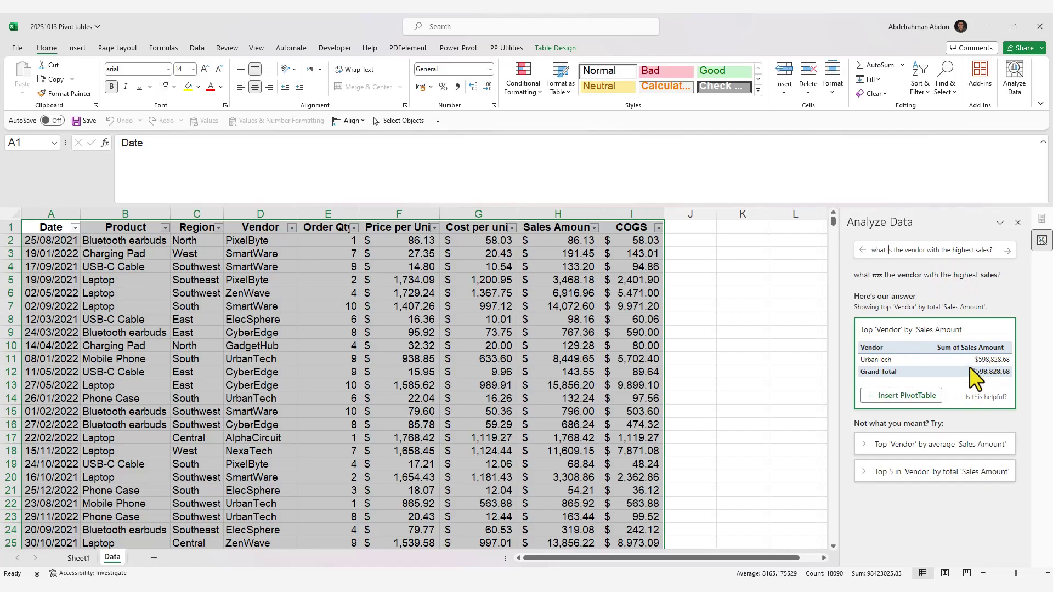
click(889, 399)
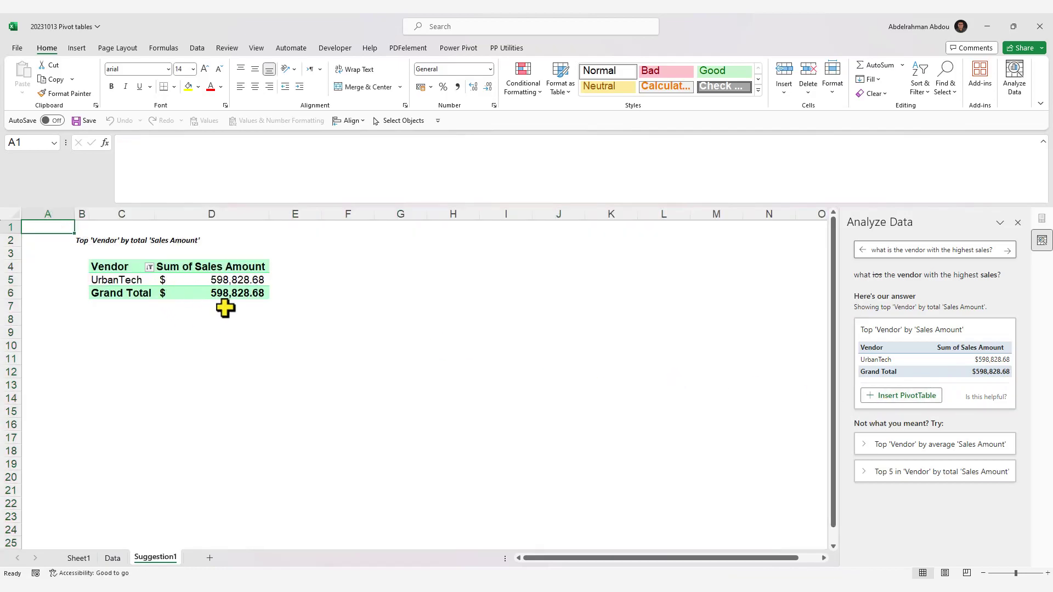
click(193, 282)
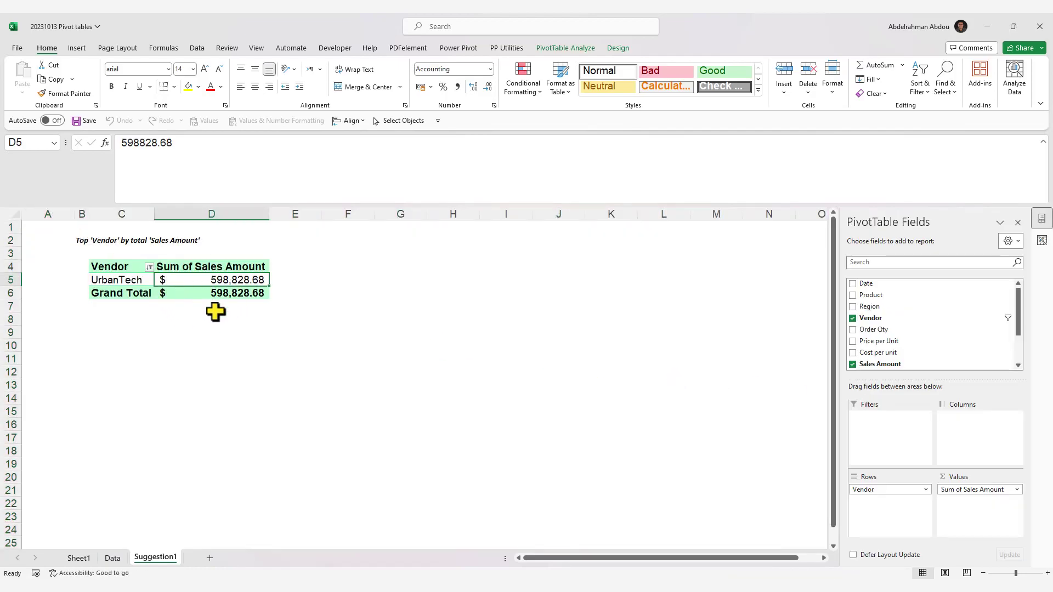
mouse_move(190, 295)
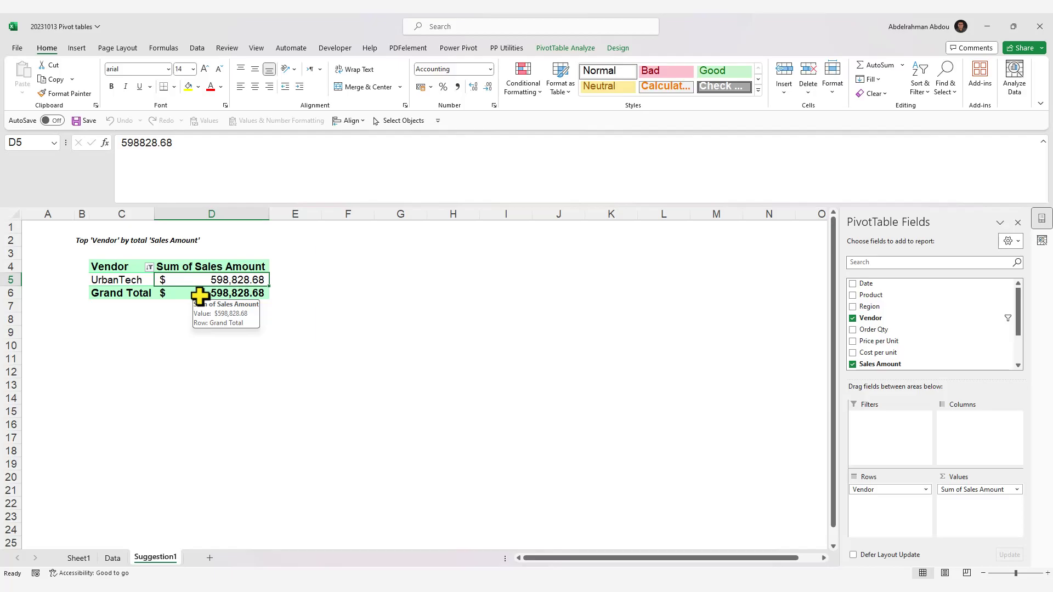
click(230, 329)
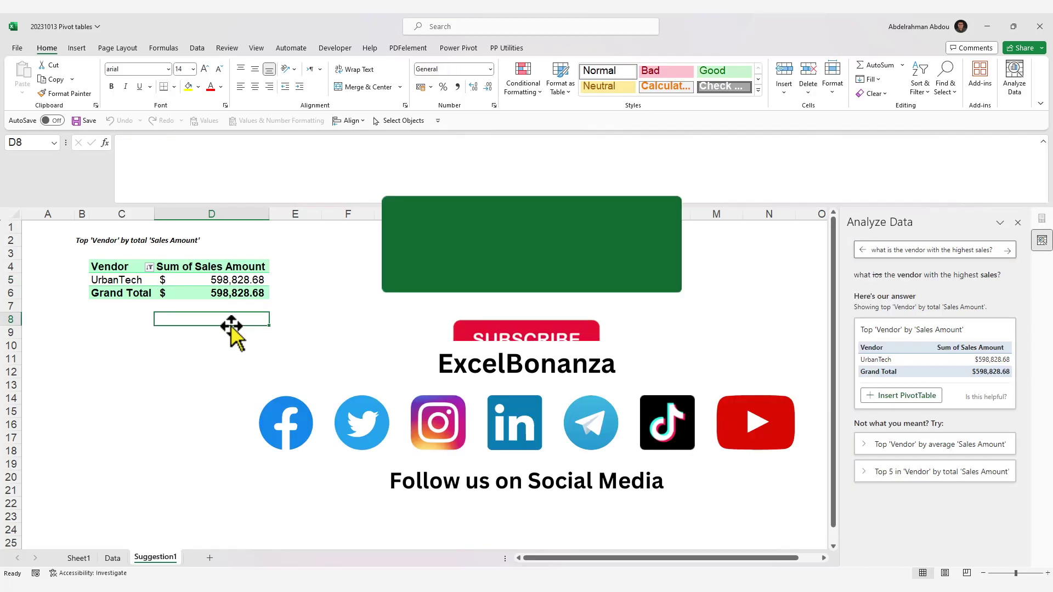